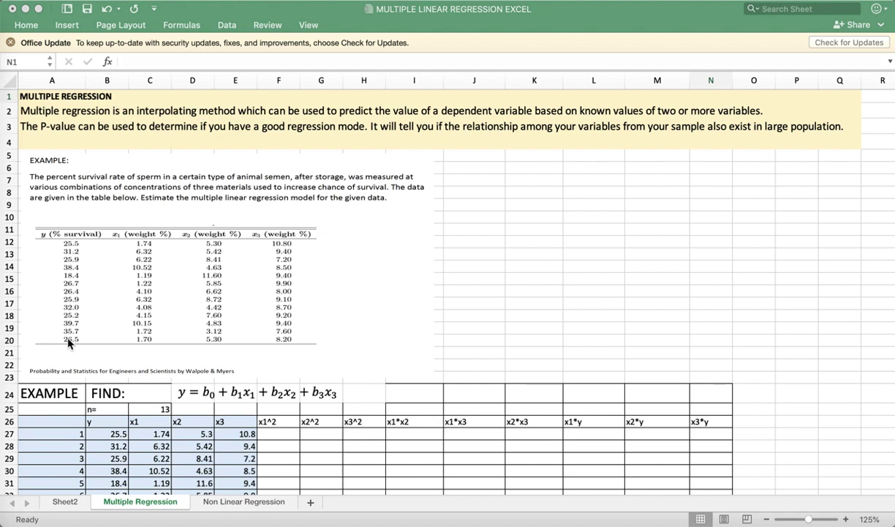
# Review the 13 y values and the first x1, x2 and x3 values
pyautogui.scroll(-3, 71, 328)
pyautogui.scroll(-5, 74, 350)
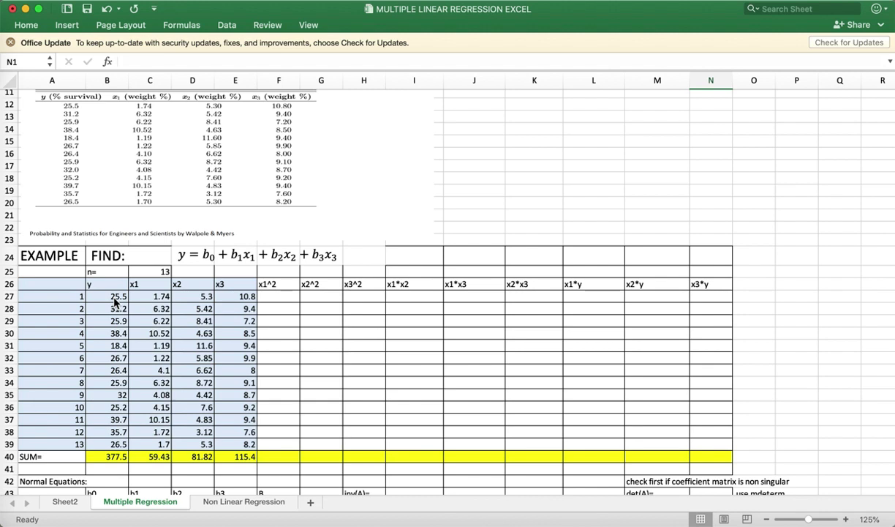
pyautogui.click(115, 300)
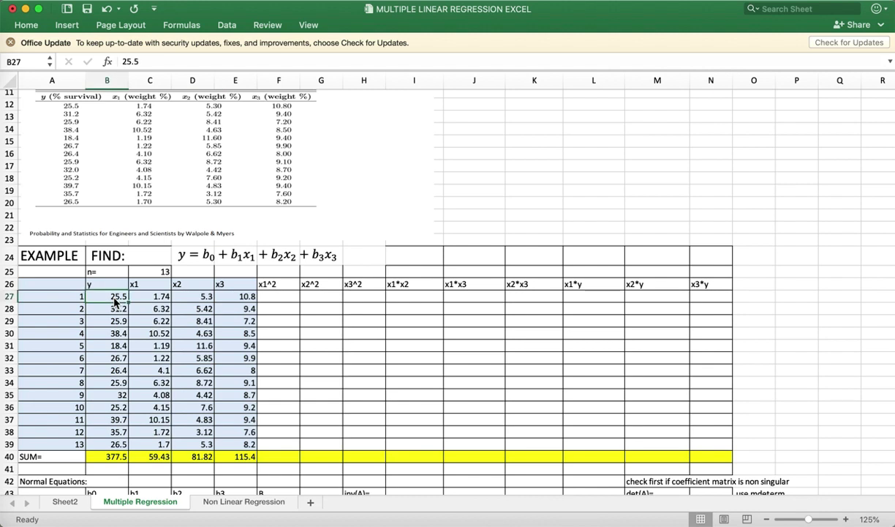
pyautogui.hotkey('shift', 'Down')
pyautogui.hotkey('shift', 'Down')
pyautogui.hotkey('shift', 'Down')
pyautogui.hotkey('shift', 'Down')
pyautogui.hotkey('shift', 'Down')
pyautogui.hotkey('shift', 'Down')
pyautogui.hotkey('shift', 'Down')
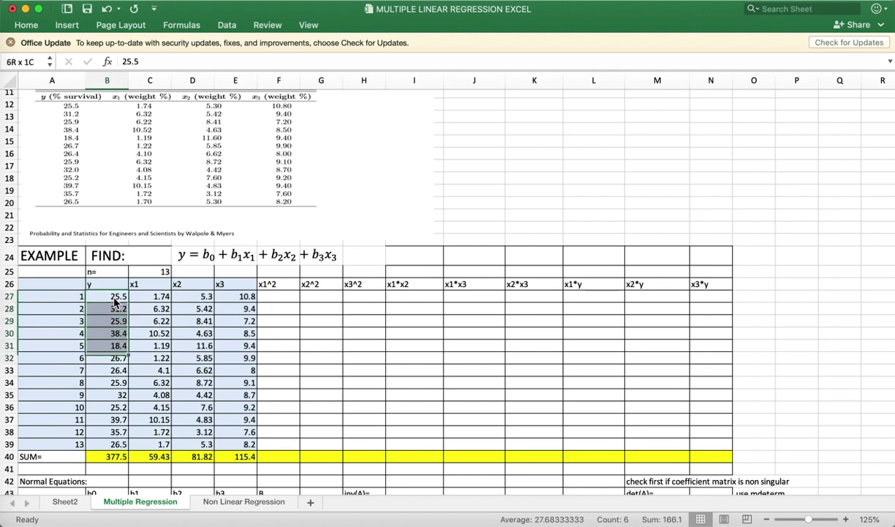
pyautogui.hotkey('shift', 'Down')
pyautogui.hotkey('shift', 'Down')
pyautogui.hotkey('shift', 'Down')
pyautogui.hotkey('shift', 'Down')
pyautogui.hotkey('shift', 'Down')
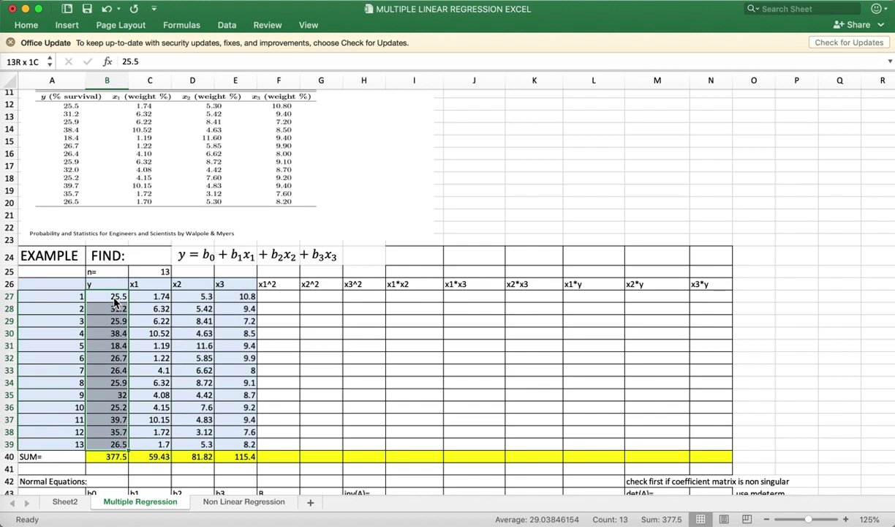
pyautogui.press('Right')
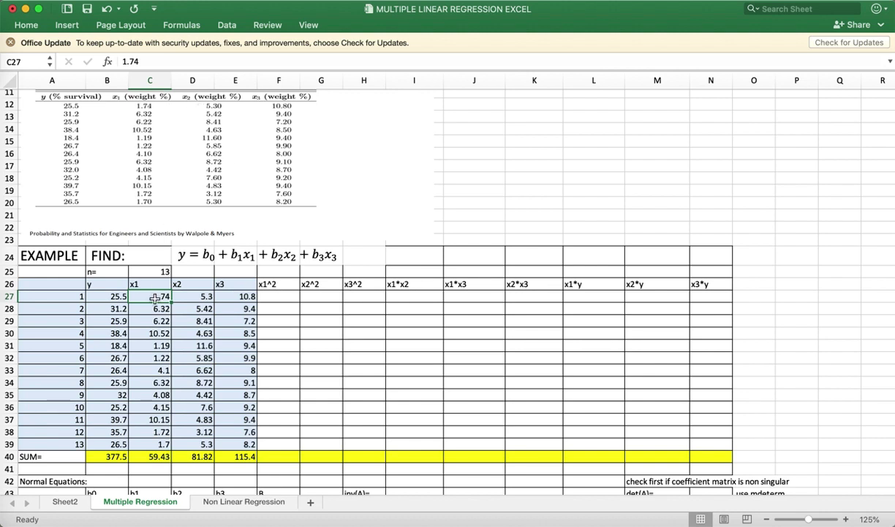
pyautogui.click(207, 297)
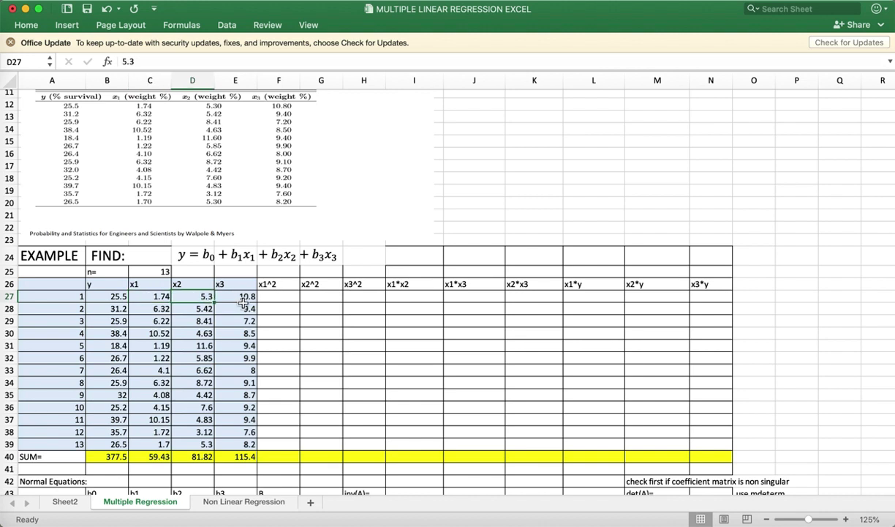
pyautogui.click(244, 298)
# Enter =SUM(B27:B39) in B40 to total the y column to 377.5
pyautogui.click(108, 457)
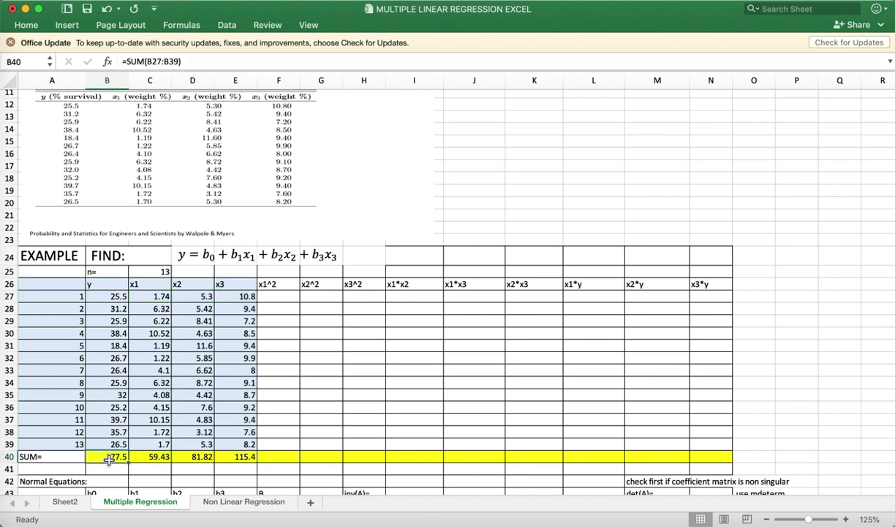
pyautogui.write('=su')
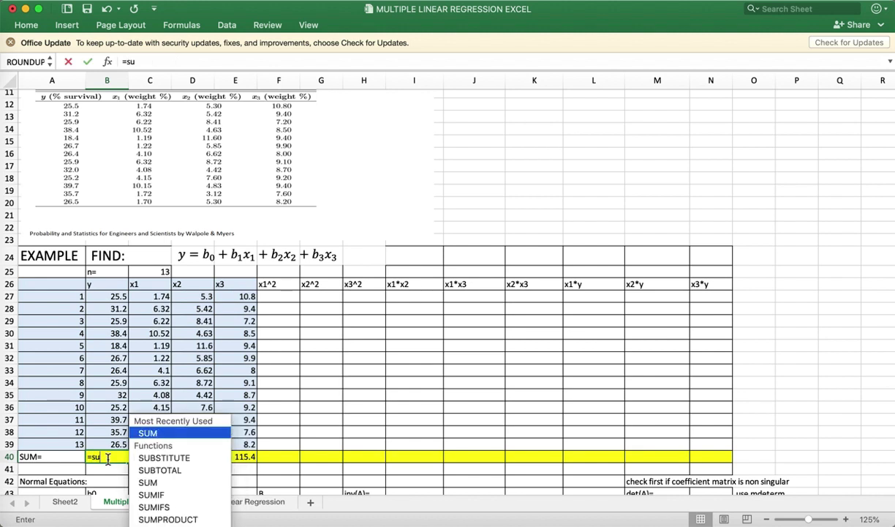
pyautogui.write('m(')
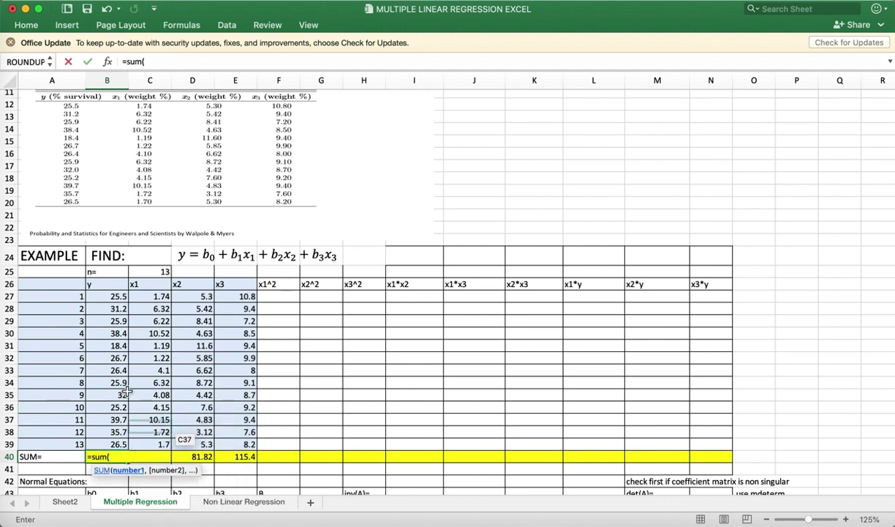
pyautogui.moveTo(119, 297); pyautogui.dragTo(119, 332)
pyautogui.hotkey('shift', 'Down')
pyautogui.hotkey('shift', 'Down')
pyautogui.hotkey('shift', 'Down')
pyautogui.hotkey('shift', 'Down')
pyautogui.hotkey('shift', 'Down')
pyautogui.hotkey('shift', 'Down')
pyautogui.hotkey('shift', 'Down')
pyautogui.hotkey('shift', 'Down')
pyautogui.hotkey('shift', 'Down')
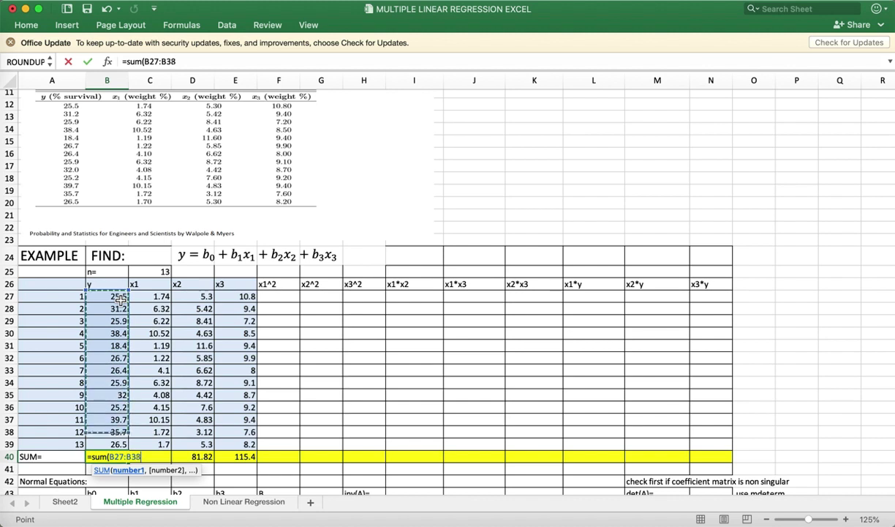
pyautogui.write(')')
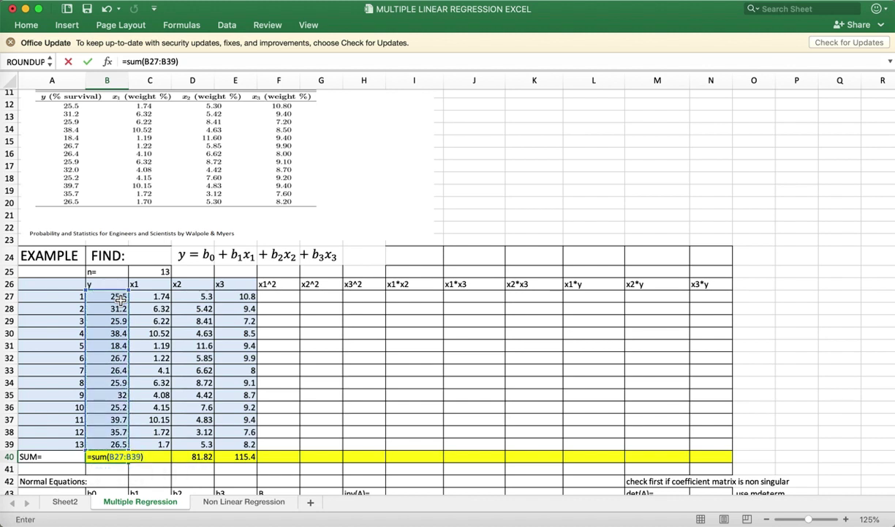
pyautogui.press('Return')
# Copy the sum across to E40, giving totals of 59.43, 81.82 and 115.4
pyautogui.click(117, 456)
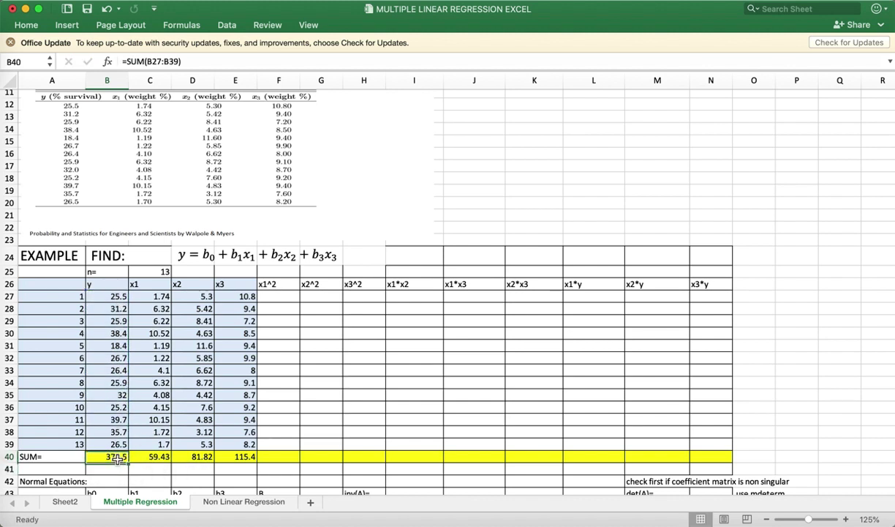
pyautogui.moveTo(128, 462); pyautogui.dragTo(238, 459)
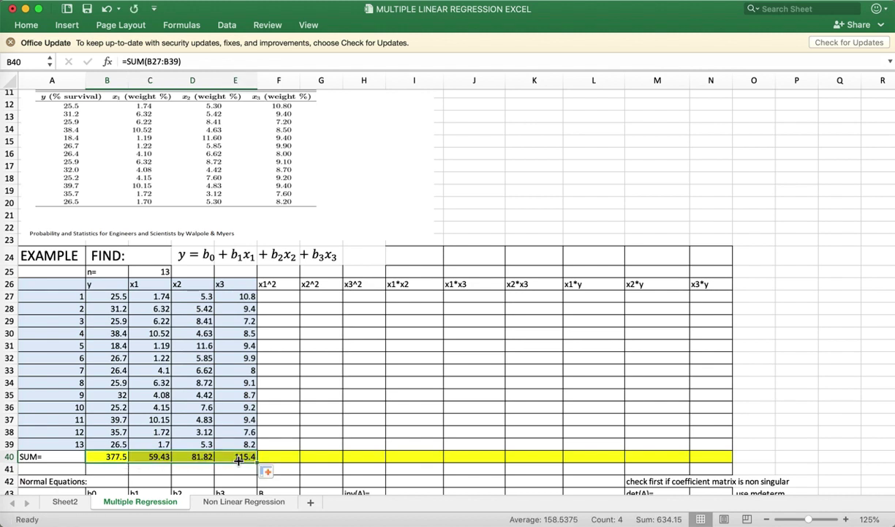
pyautogui.click(239, 460)
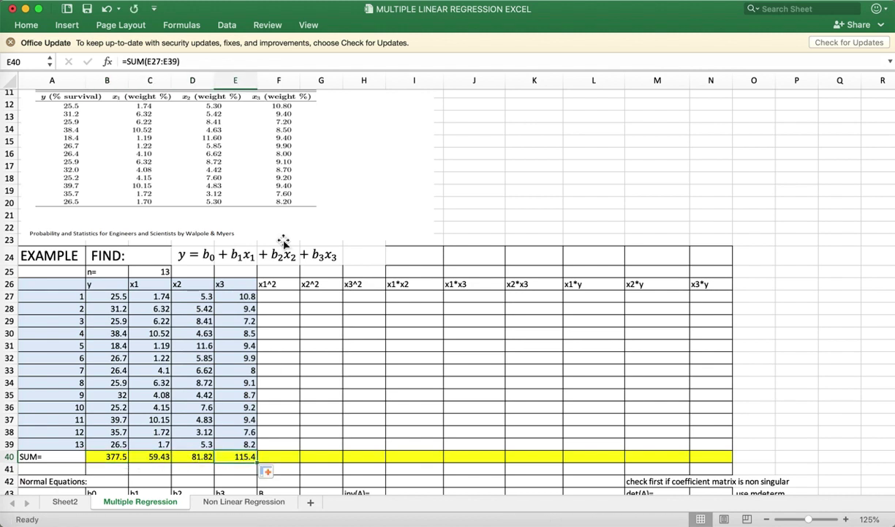
pyautogui.click(232, 61)
pyautogui.press('Return')
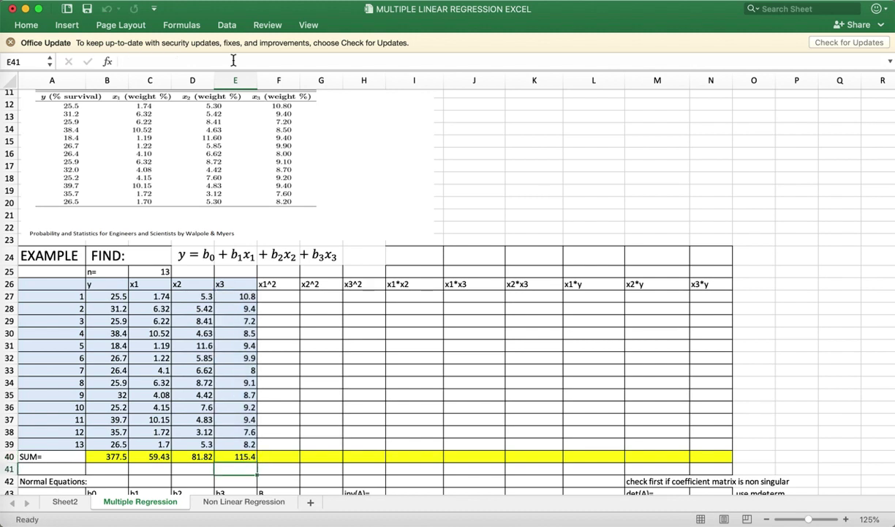
# Review the nine product headings in F26:N26, from x1^2 through x3*y
pyautogui.click(291, 289)
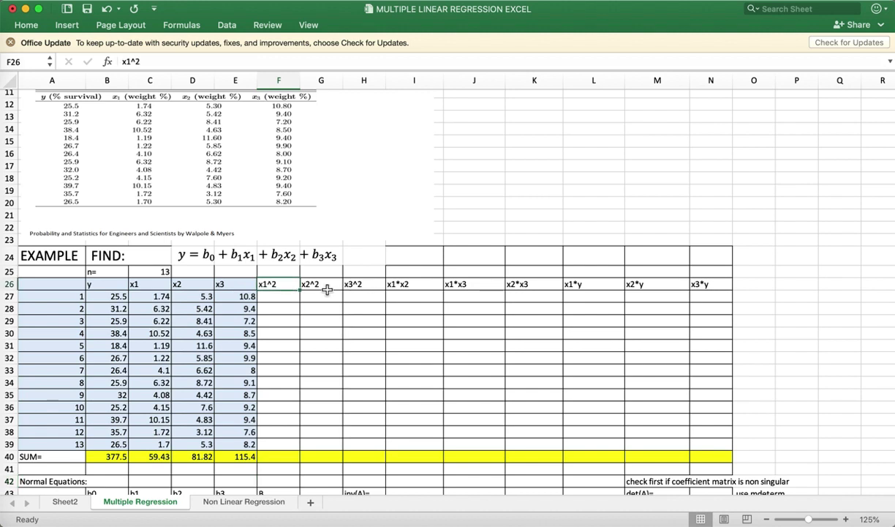
pyautogui.click(325, 289)
pyautogui.click(371, 288)
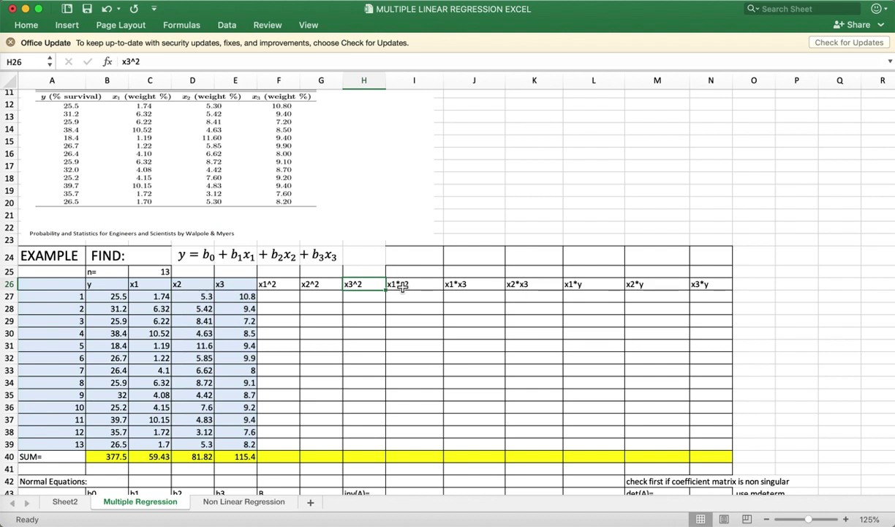
pyautogui.click(400, 287)
pyautogui.click(448, 287)
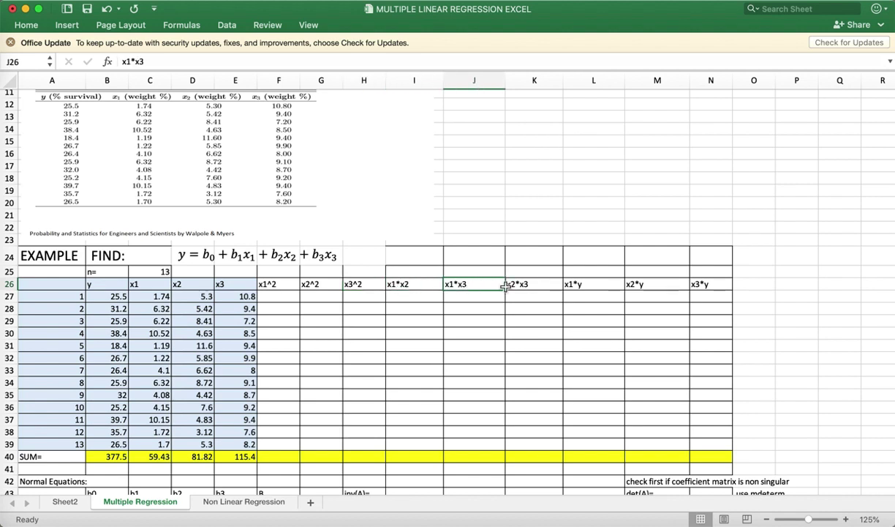
pyautogui.click(523, 290)
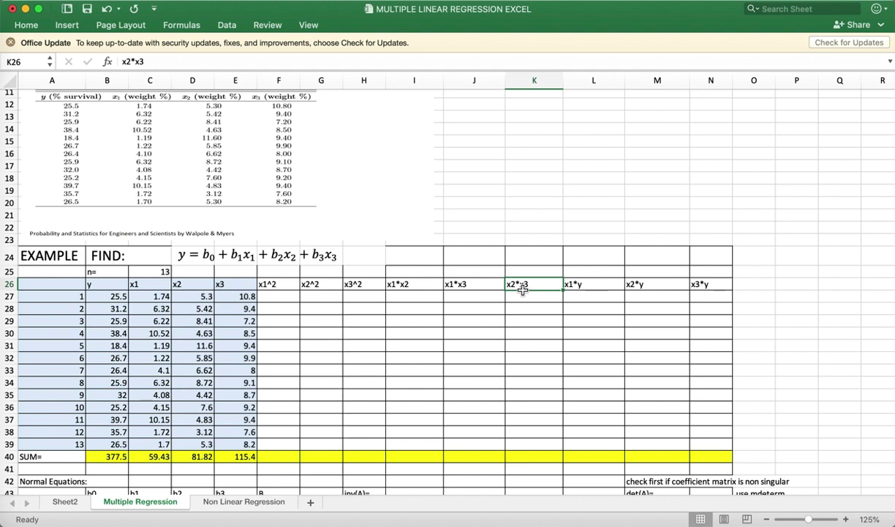
pyautogui.click(579, 288)
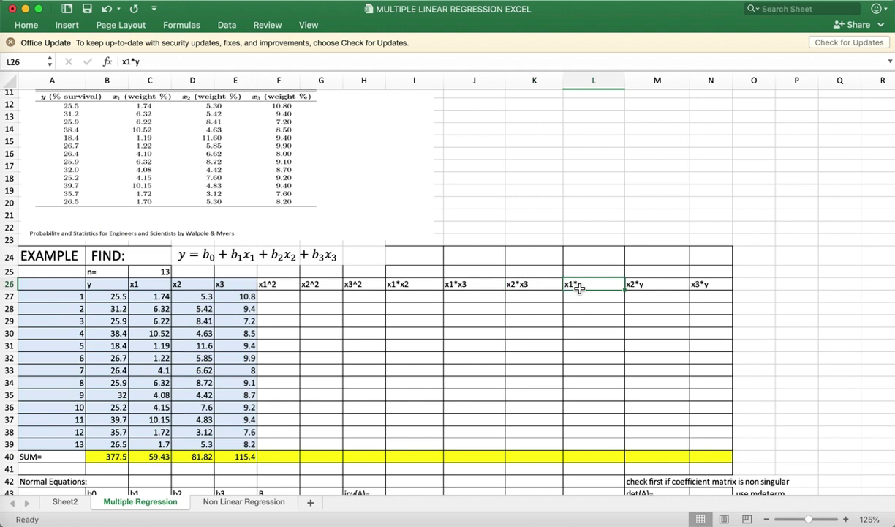
pyautogui.click(636, 285)
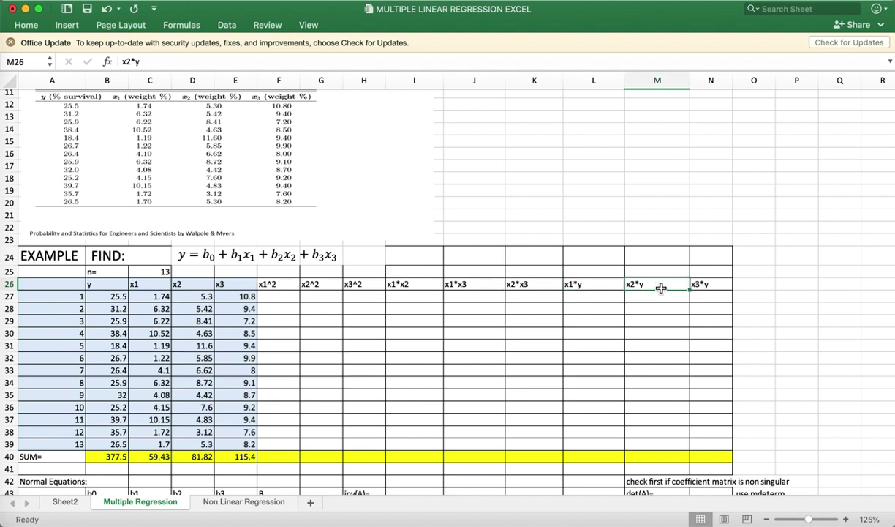
pyautogui.click(700, 285)
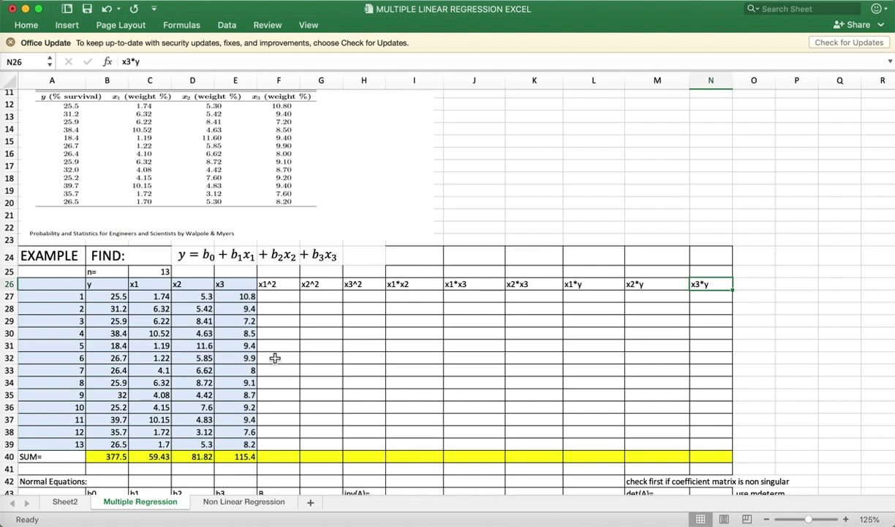
# Enter =C27^2 in F27 to square the first x1 value
pyautogui.click(271, 296)
pyautogui.write('=')
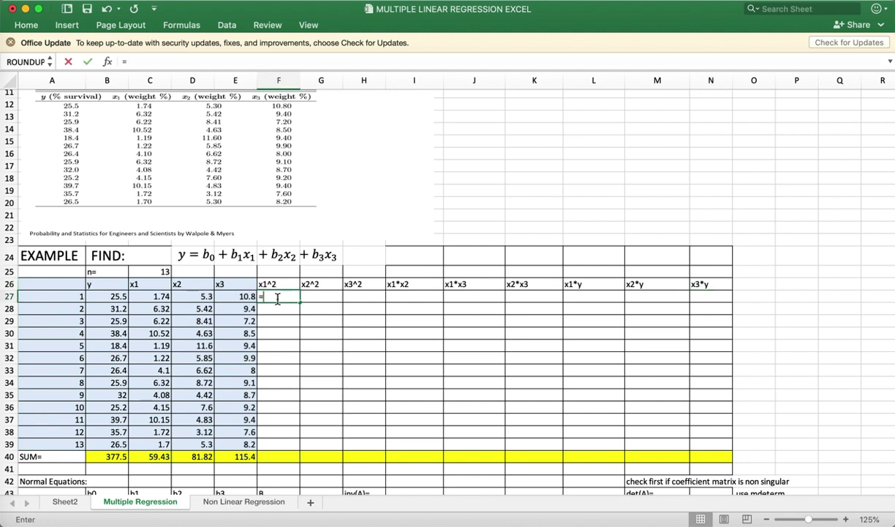
pyautogui.click(166, 297)
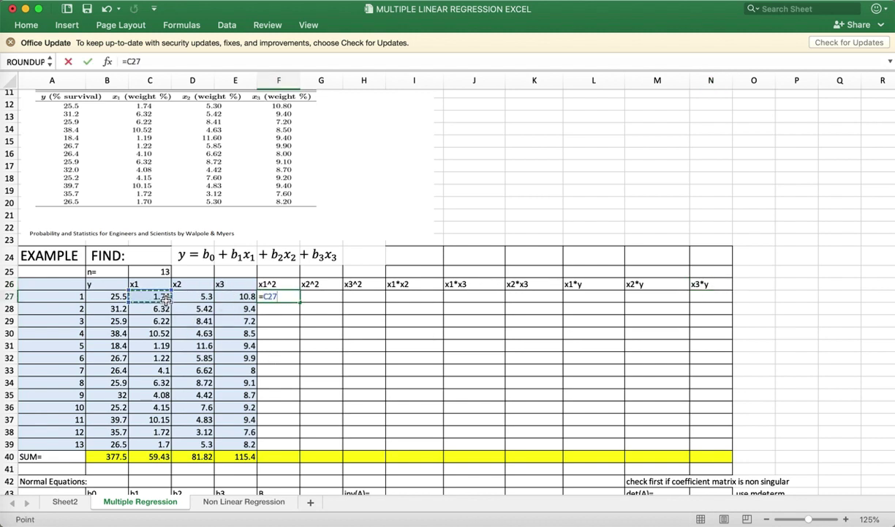
pyautogui.write('^2')
pyautogui.press('Return')
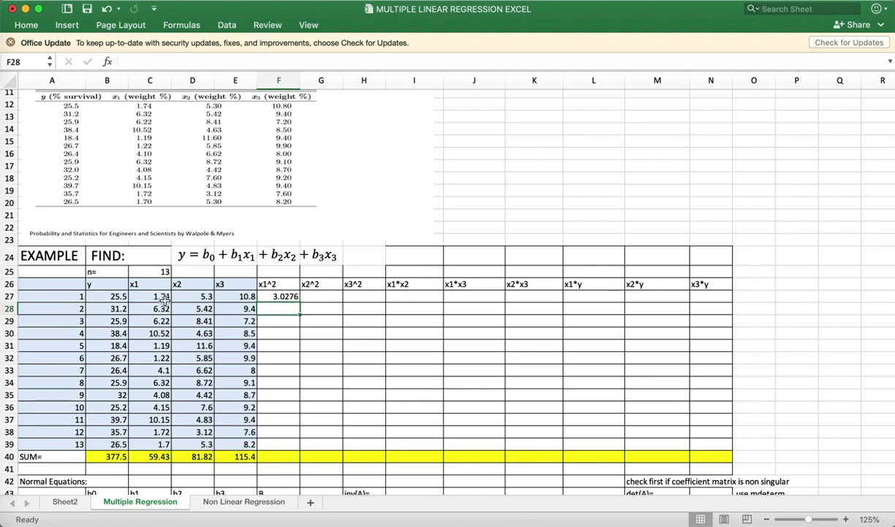
# Copy the squaring formula across to G27 and H27 and verify the x2^2 and x3^2 formulas
pyautogui.click(285, 297)
pyautogui.moveTo(299, 302); pyautogui.dragTo(374, 304)
pyautogui.click(336, 297)
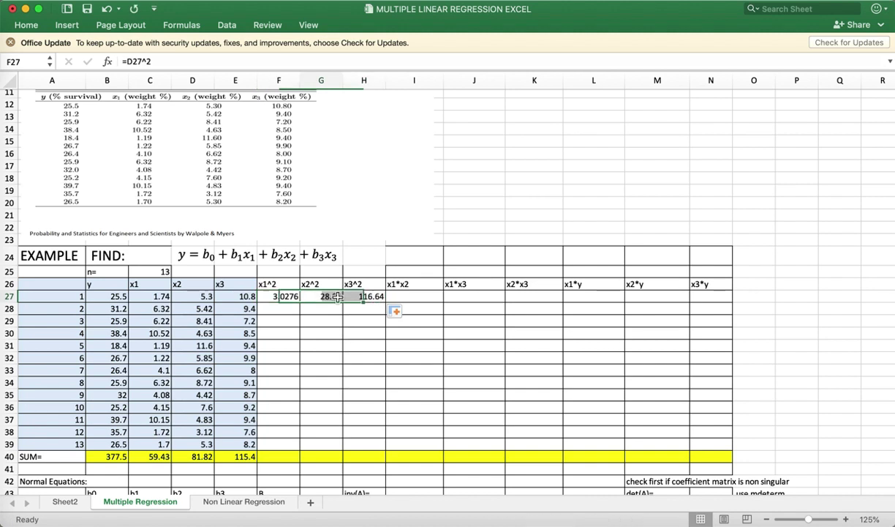
pyautogui.click(274, 63)
pyautogui.press('Return')
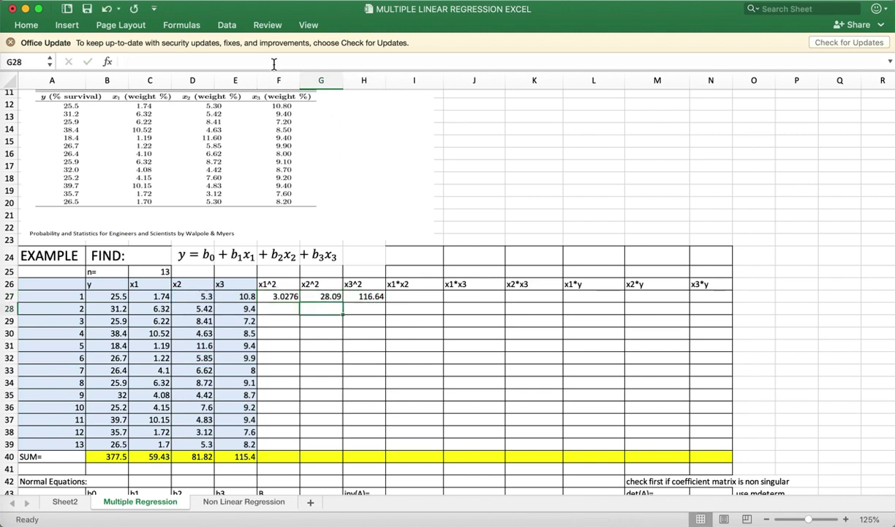
pyautogui.press('Up')
pyautogui.press('Right')
pyautogui.click(275, 63)
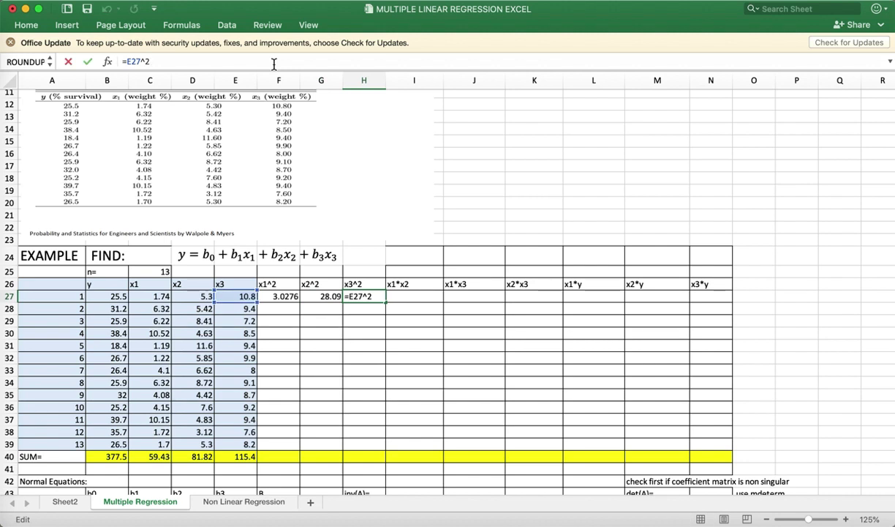
pyautogui.press('Return')
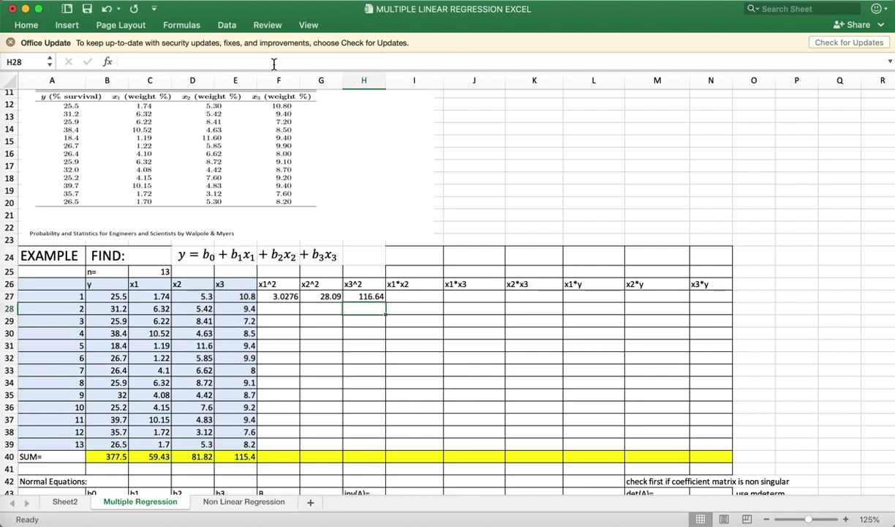
# Fill the x1^2, x2^2 and x3^2 formulas down to row 39
pyautogui.click(282, 296)
pyautogui.moveTo(301, 305); pyautogui.dragTo(303, 446)
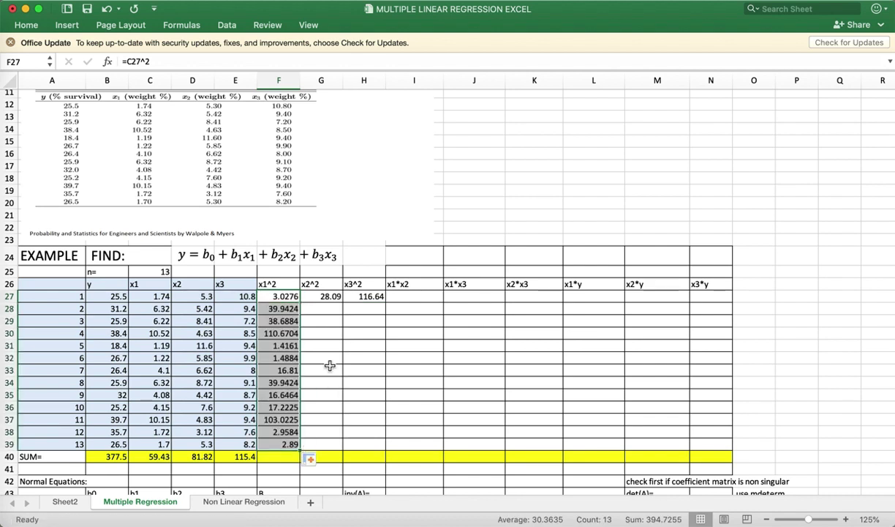
pyautogui.click(323, 293)
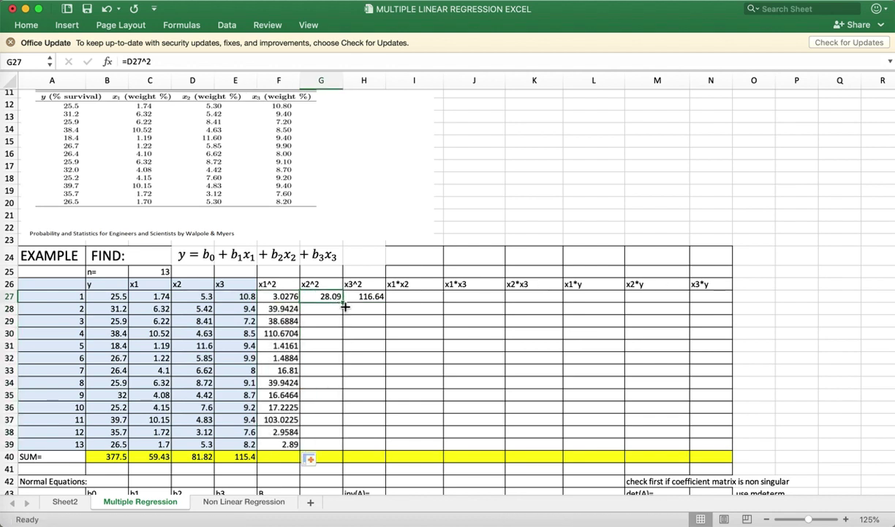
pyautogui.moveTo(342, 302); pyautogui.dragTo(343, 447)
pyautogui.click(371, 298)
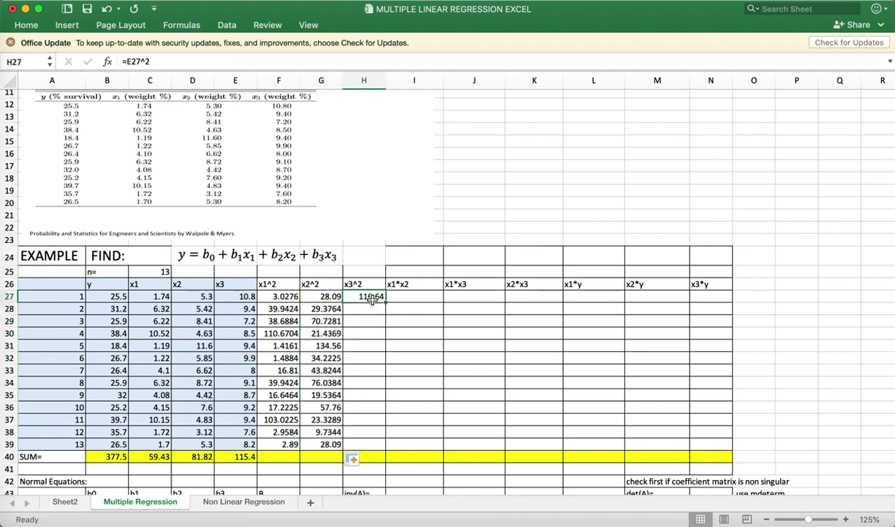
pyautogui.moveTo(386, 303); pyautogui.dragTo(388, 448)
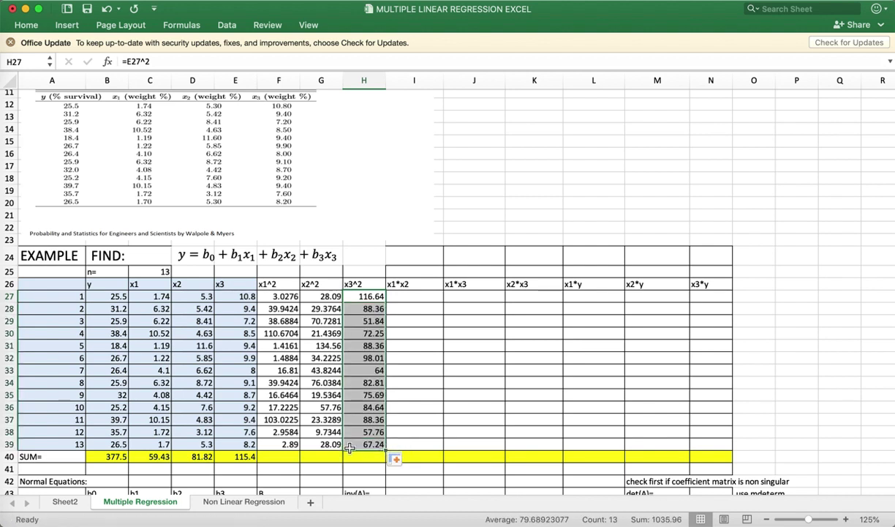
# Verify the row 38 squared formulas in the x2^2, x3^2 and x1^2 columns
pyautogui.click(331, 433)
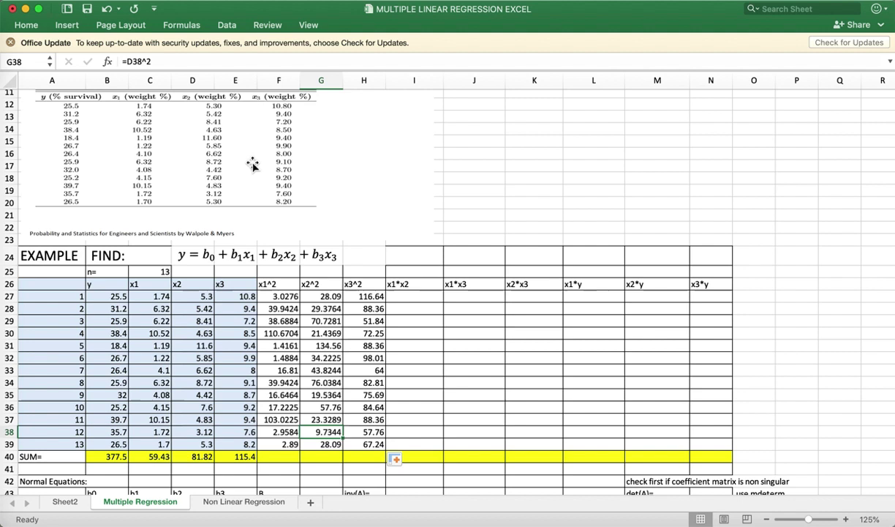
pyautogui.click(239, 62)
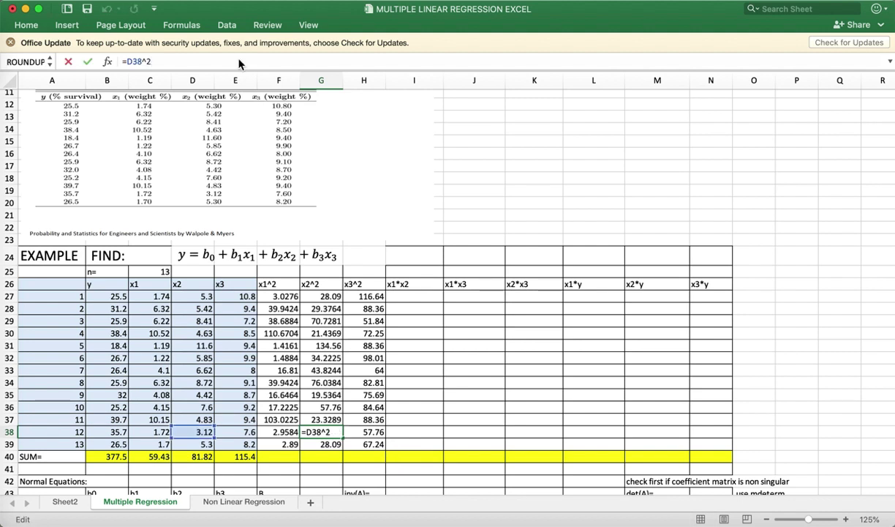
pyautogui.press('Return')
pyautogui.press('Up')
pyautogui.press('Right')
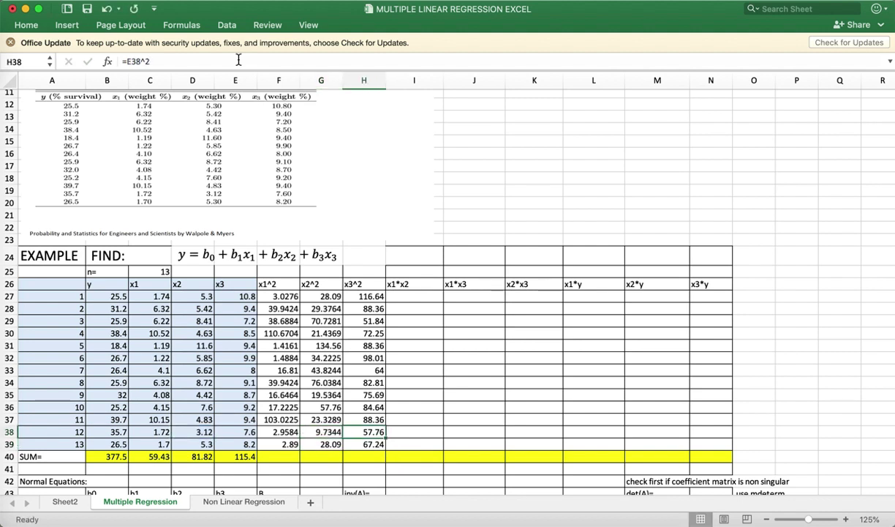
pyautogui.click(238, 61)
pyautogui.press('Return')
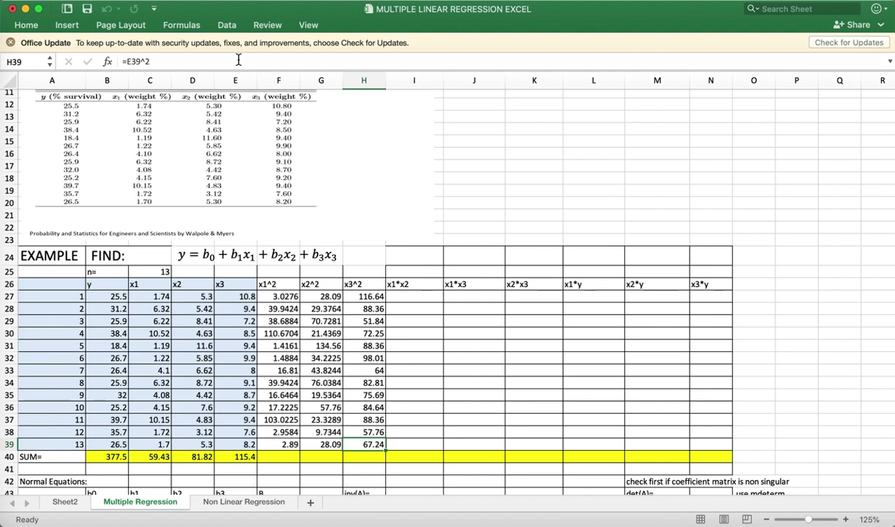
pyautogui.press('Up')
pyautogui.press('Left')
pyautogui.press('Left')
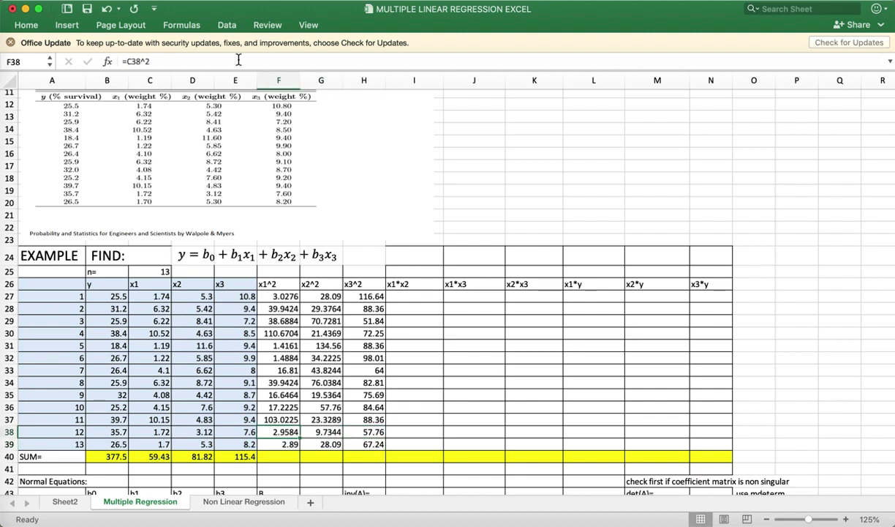
pyautogui.click(239, 61)
pyautogui.press('Return')
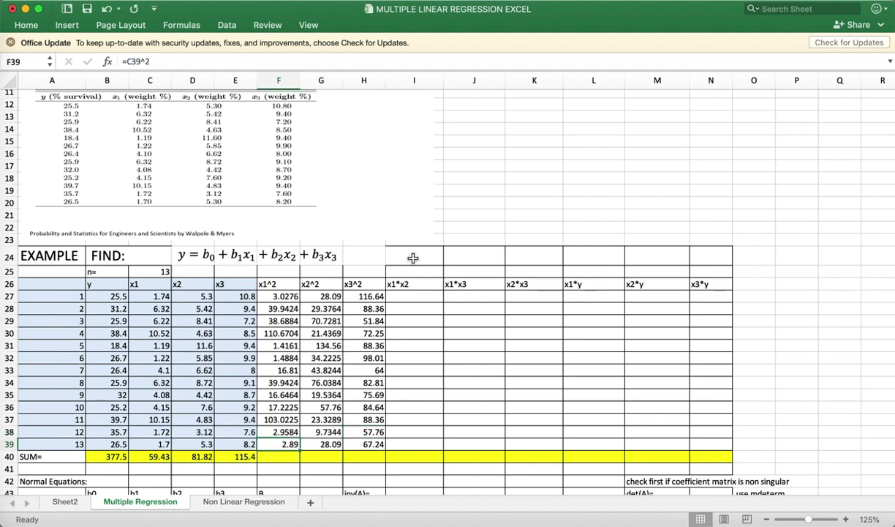
# Enter =C27*D27 in I27 (9.222) and fill it down to I39
pyautogui.click(413, 296)
pyautogui.write('=')
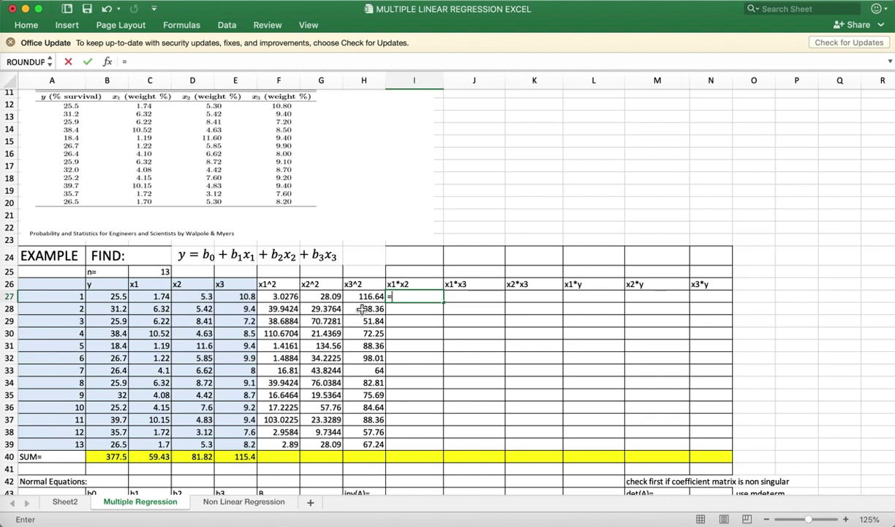
pyautogui.click(158, 297)
pyautogui.write('*')
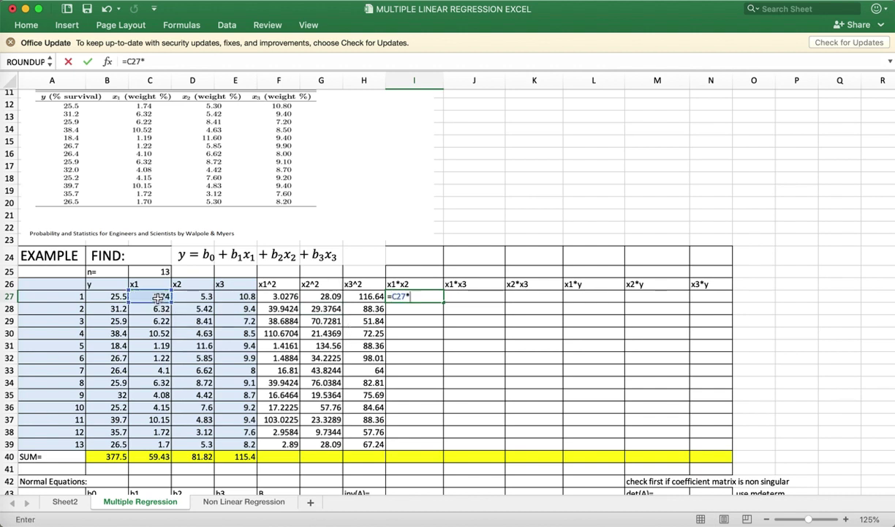
pyautogui.click(196, 297)
pyautogui.press('Return')
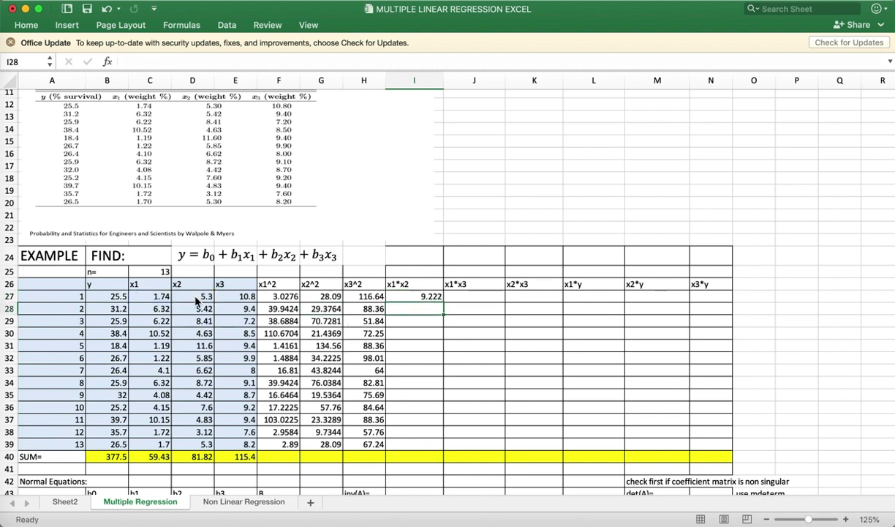
pyautogui.click(437, 299)
pyautogui.moveTo(446, 307); pyautogui.dragTo(432, 451)
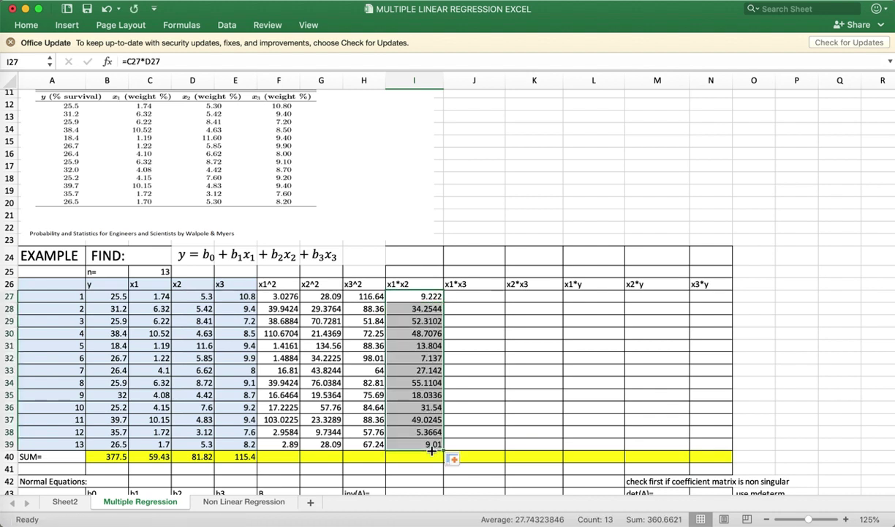
# Enter =C27*E27 in J27 and fill the x1*x3 column down to row 39
pyautogui.click(477, 298)
pyautogui.write('=')
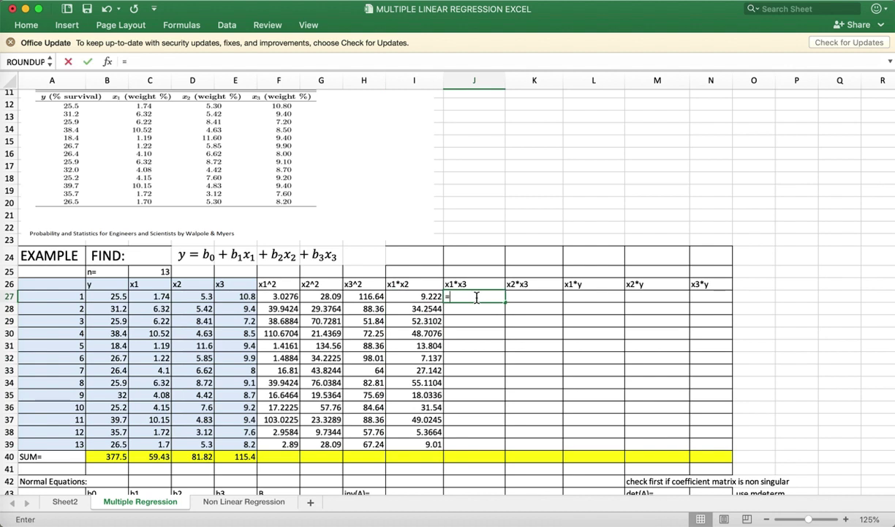
pyautogui.click(159, 297)
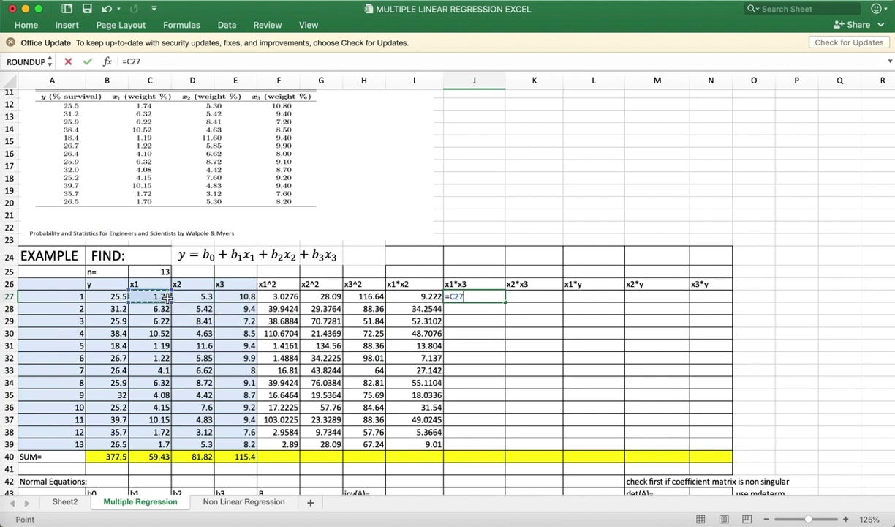
pyautogui.write('*')
pyautogui.click(223, 295)
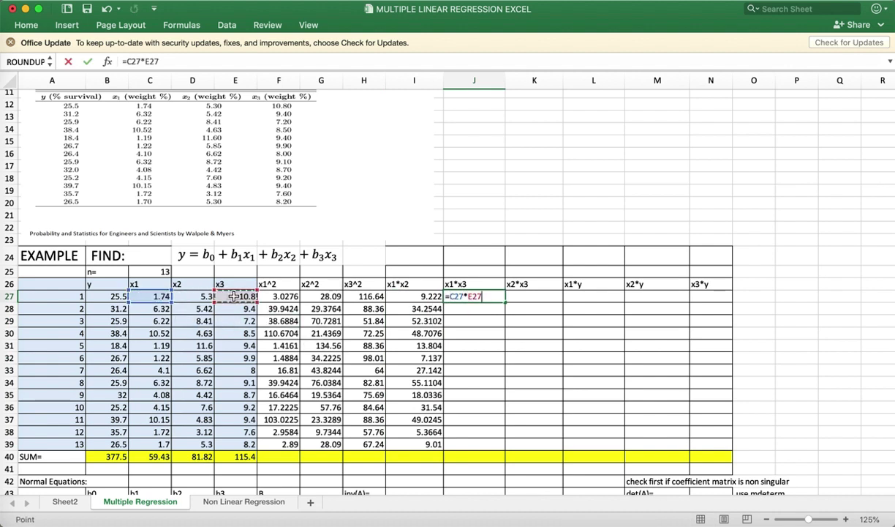
pyautogui.press('Return')
pyautogui.click(491, 296)
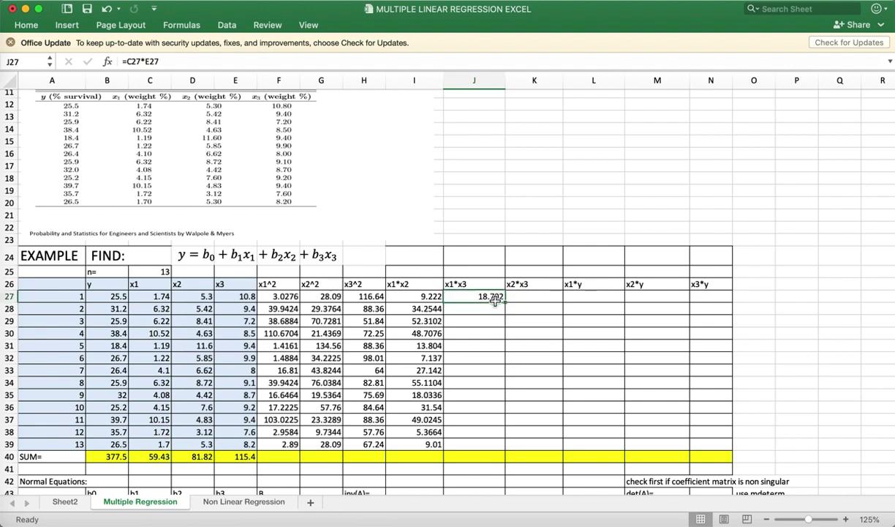
pyautogui.moveTo(505, 302); pyautogui.dragTo(510, 451)
# Enter =D27*E27 in K27 and fill x2*x3 down to row 39, from 57.24 to 43.46
pyautogui.click(517, 294)
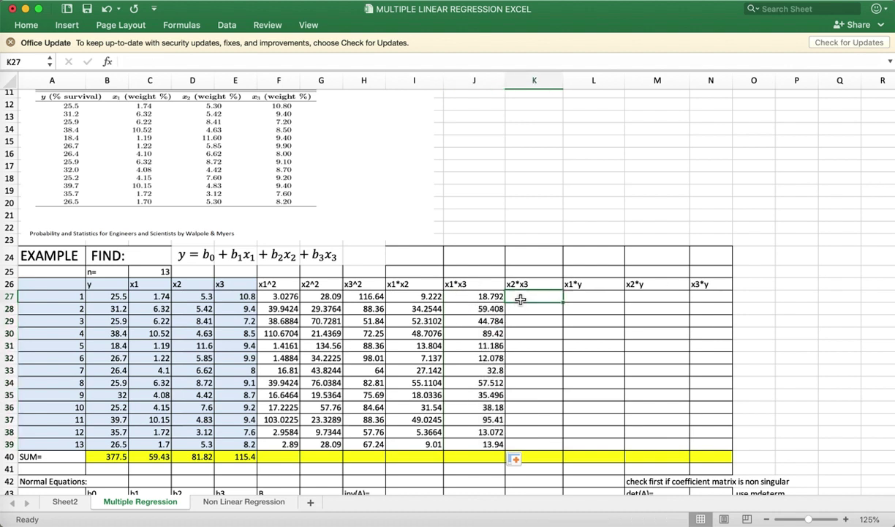
pyautogui.write('=')
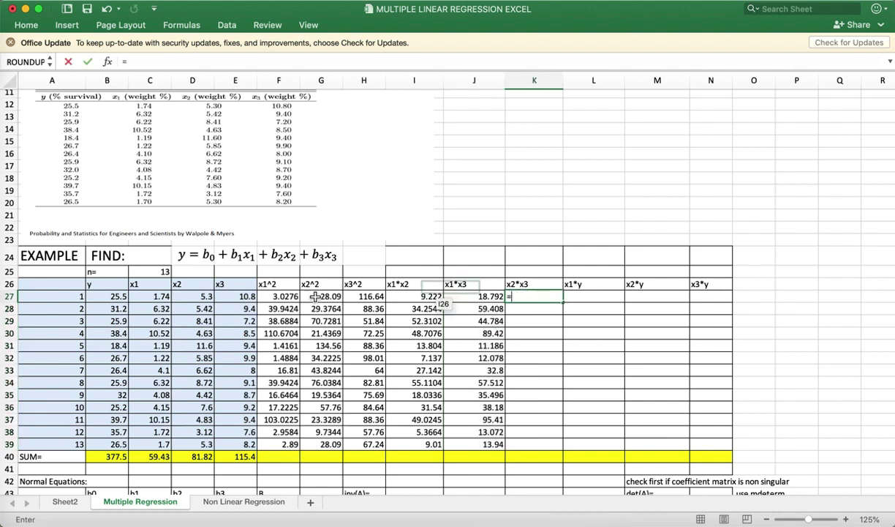
pyautogui.click(207, 296)
pyautogui.write('*')
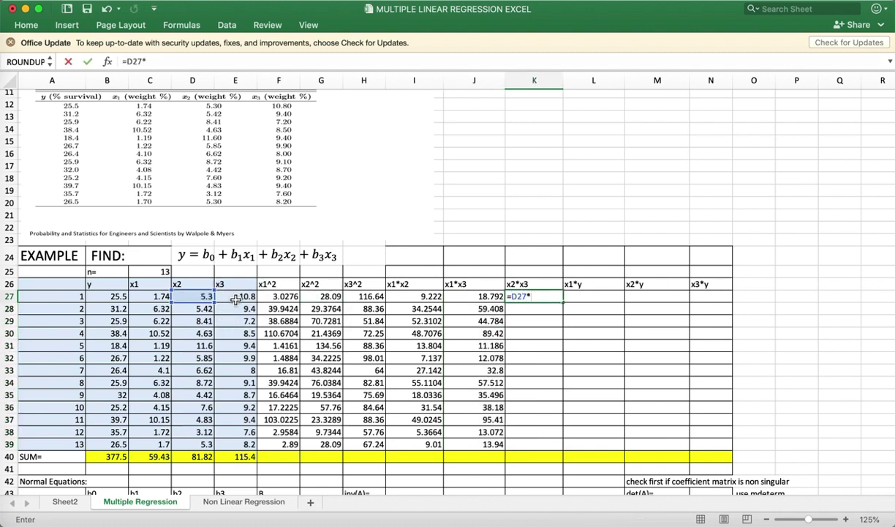
pyautogui.click(236, 297)
pyautogui.press('Return')
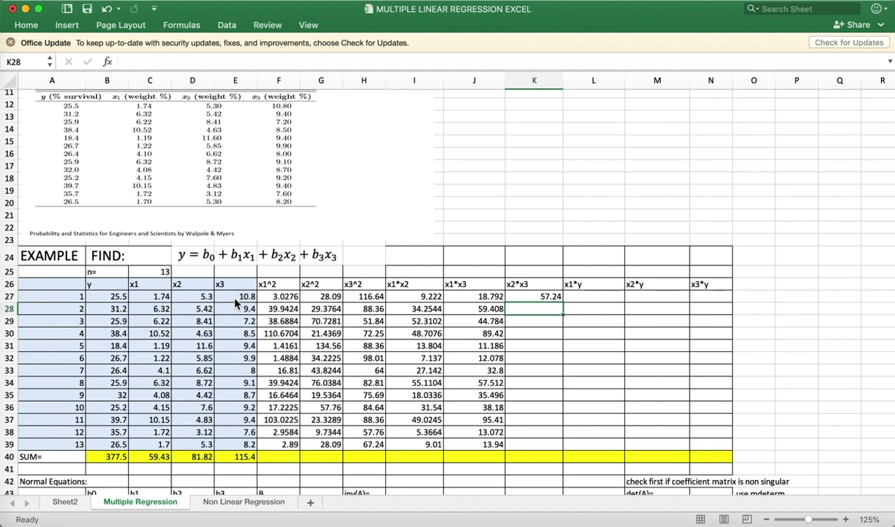
pyautogui.click(542, 299)
pyautogui.moveTo(562, 302); pyautogui.dragTo(564, 454)
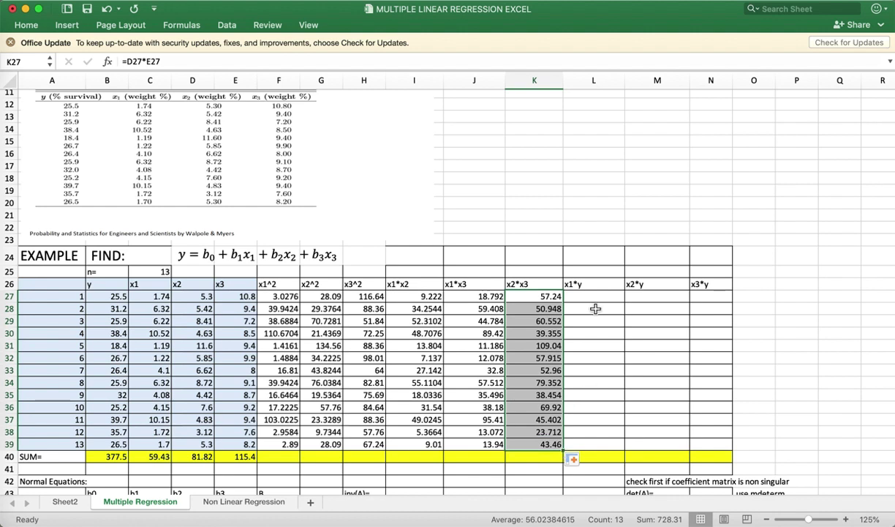
pyautogui.click(455, 357)
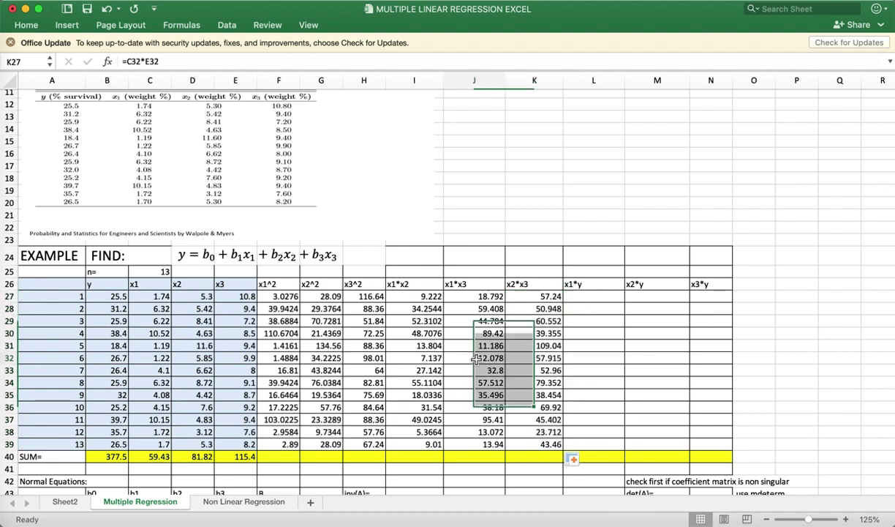
pyautogui.click(422, 308)
pyautogui.click(280, 63)
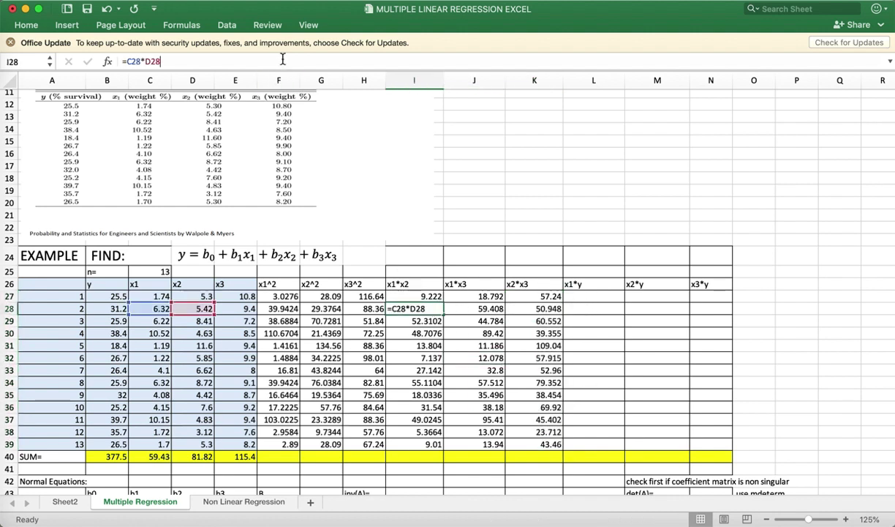
pyautogui.press('Return')
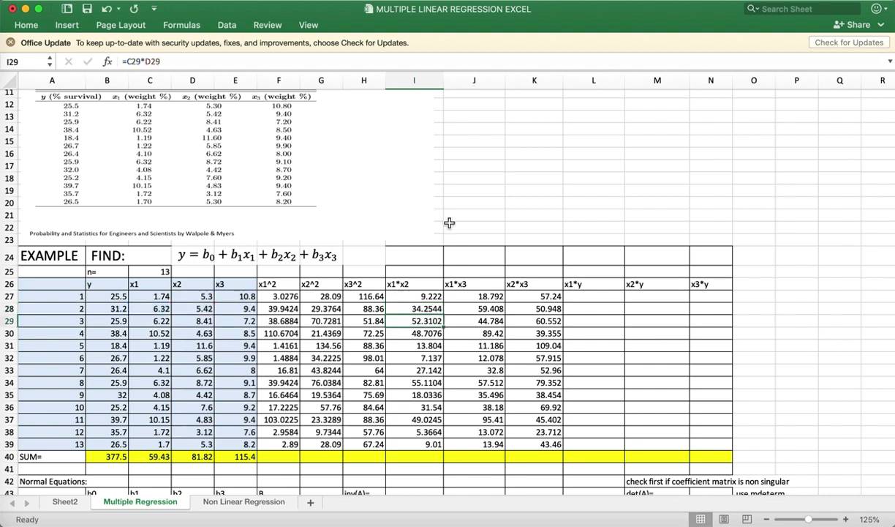
pyautogui.click(482, 311)
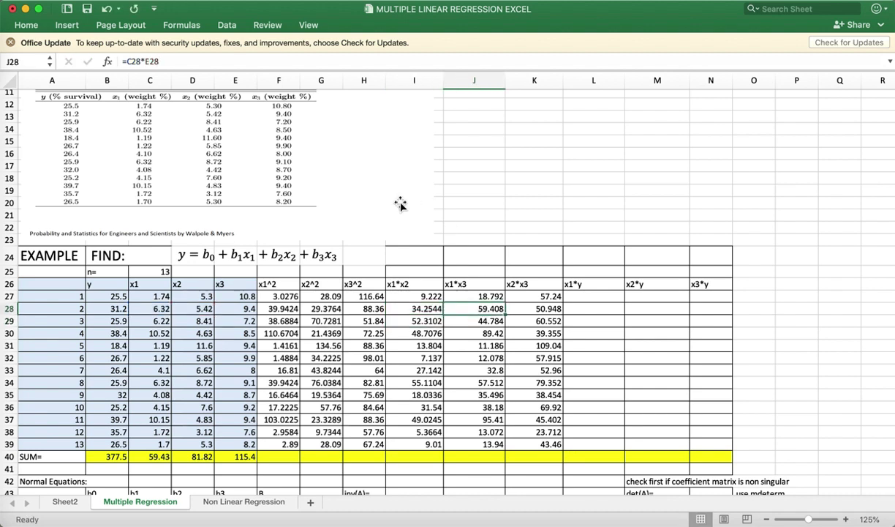
pyautogui.click(307, 61)
pyautogui.press('Return')
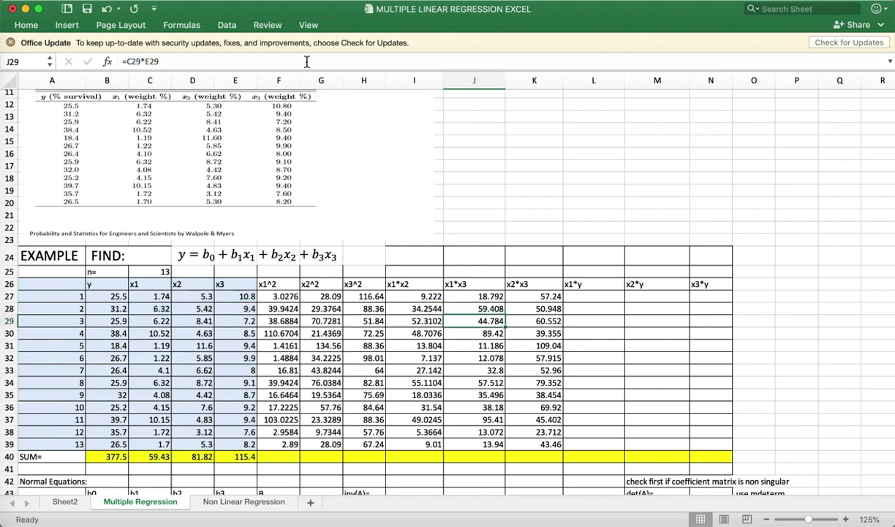
pyautogui.press('Up')
pyautogui.press('Right')
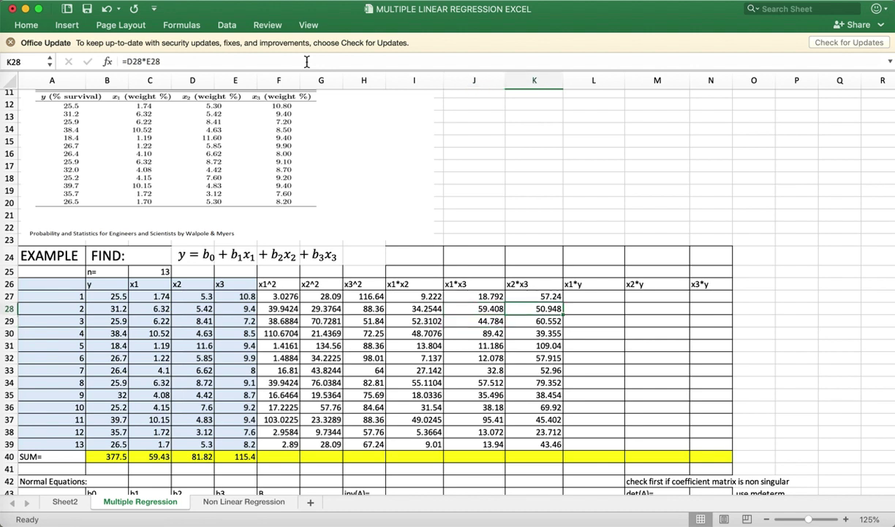
pyautogui.click(307, 61)
pyautogui.press('Return')
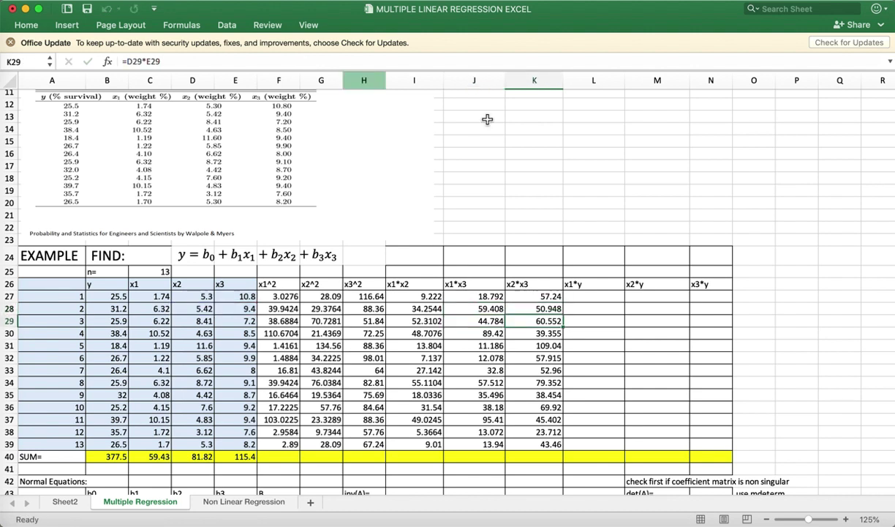
# Enter =B27*C27 in L27 for the first x1*y product
pyautogui.click(588, 296)
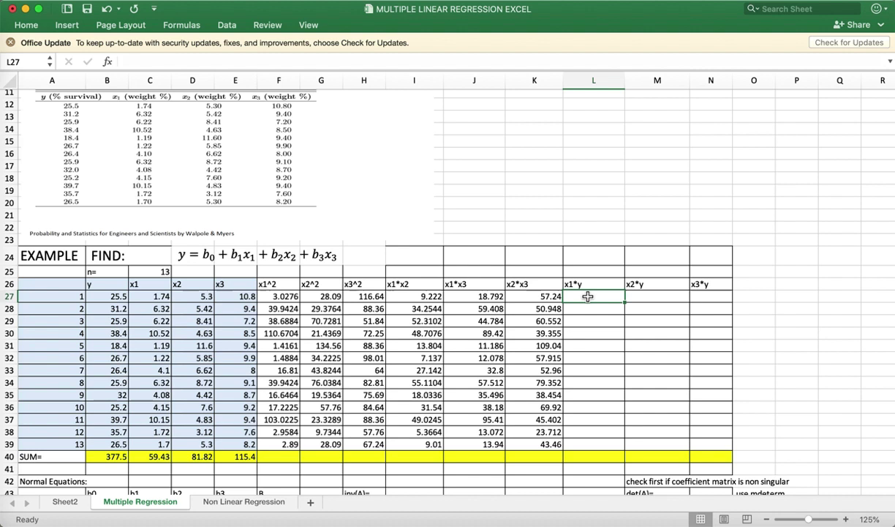
pyautogui.write('=')
pyautogui.click(103, 296)
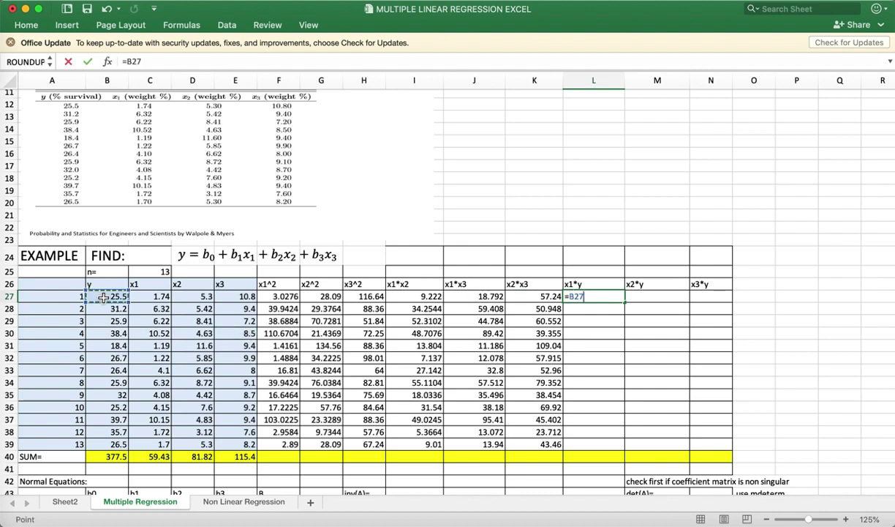
pyautogui.write('*')
pyautogui.click(150, 297)
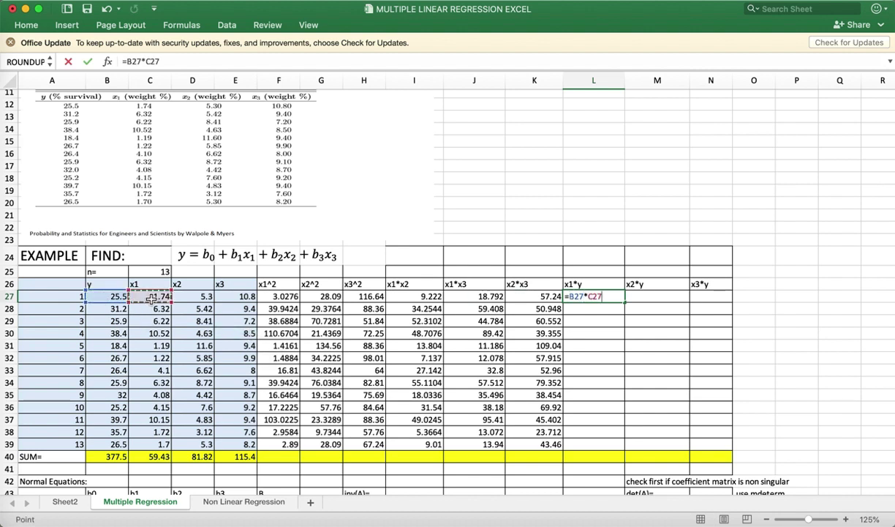
pyautogui.press('Return')
# Copy the x1*y formula across into M27 and N27 and check it
pyautogui.click(605, 296)
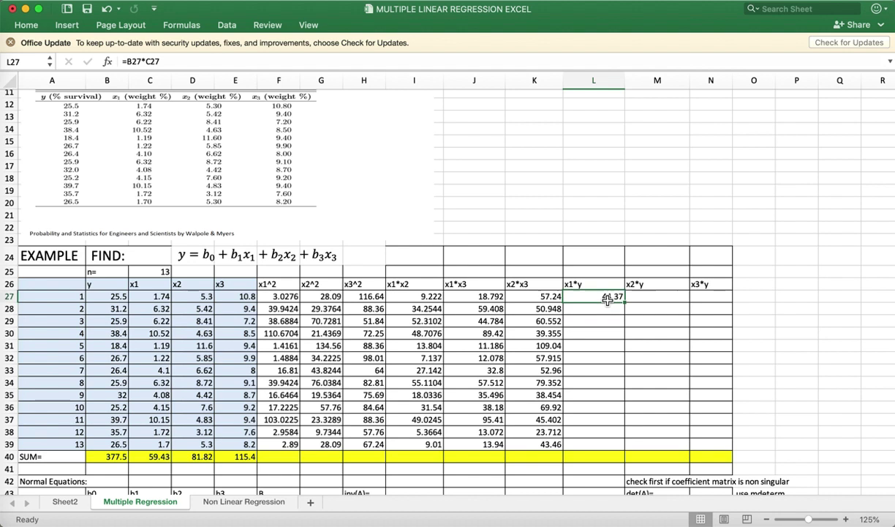
pyautogui.moveTo(626, 304); pyautogui.dragTo(704, 298)
pyautogui.click(657, 296)
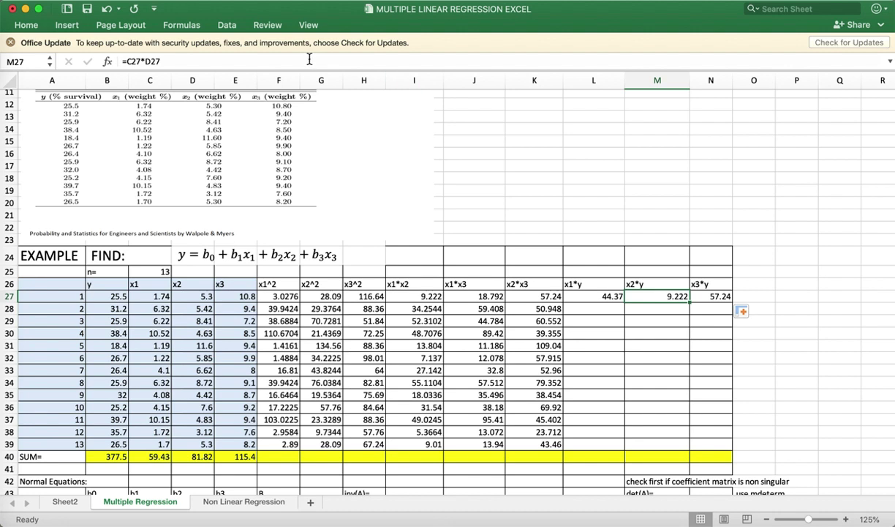
pyautogui.click(309, 62)
pyautogui.press('Return')
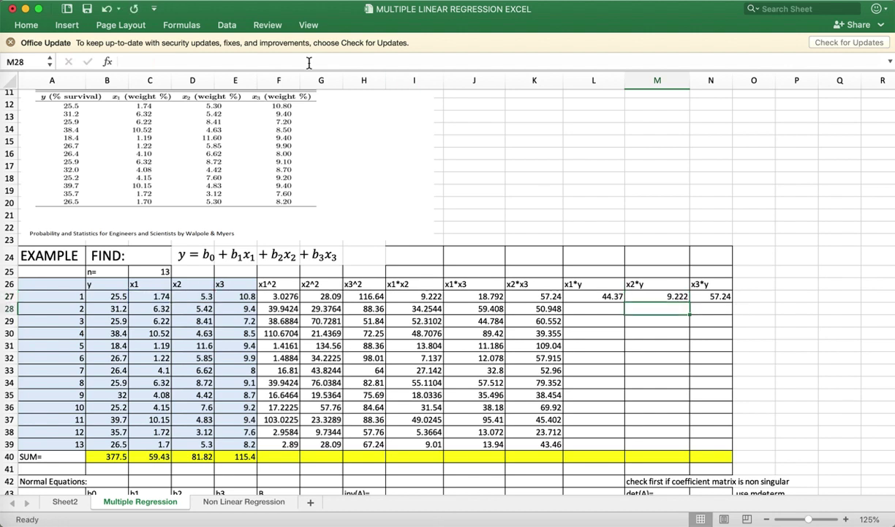
# Rewrite M27 as =B27*D27, giving the x2*y product 135.15
pyautogui.click(643, 298)
pyautogui.write('=')
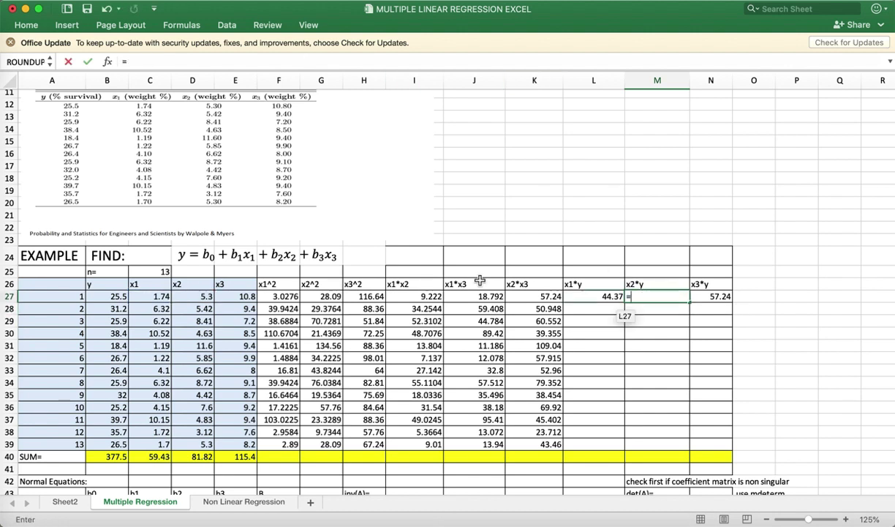
pyautogui.click(121, 298)
pyautogui.write('*')
pyautogui.click(193, 297)
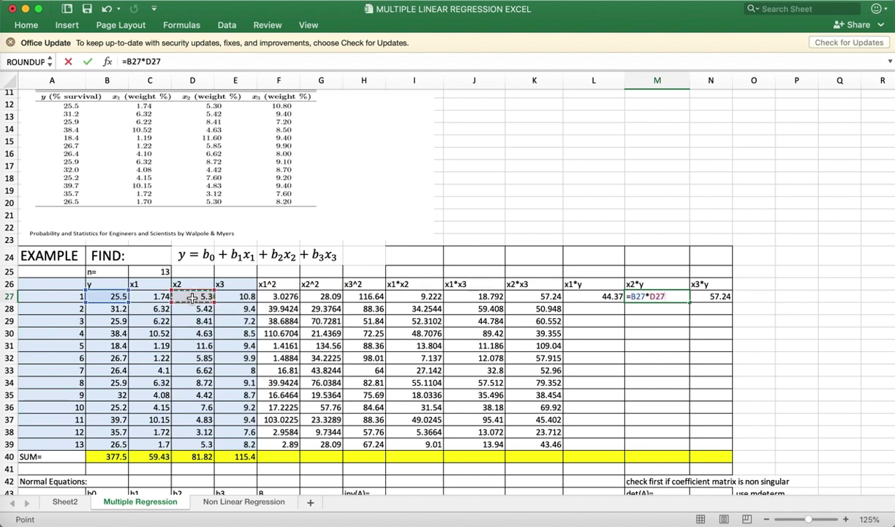
pyautogui.press('Return')
pyautogui.press('Up')
# Rewrite N27 as =B27*E27, giving the x3*y product 275.4
pyautogui.press('Right')
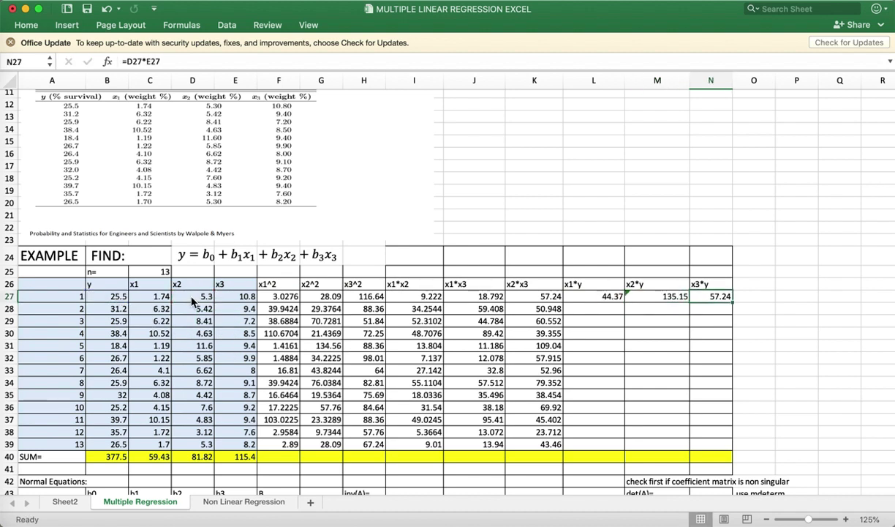
pyautogui.write('=')
pyautogui.click(107, 297)
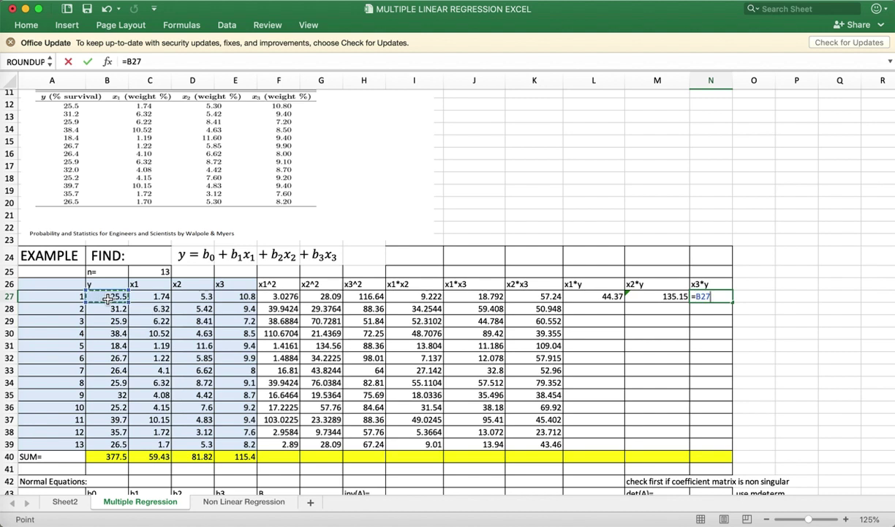
pyautogui.write('*')
pyautogui.click(246, 297)
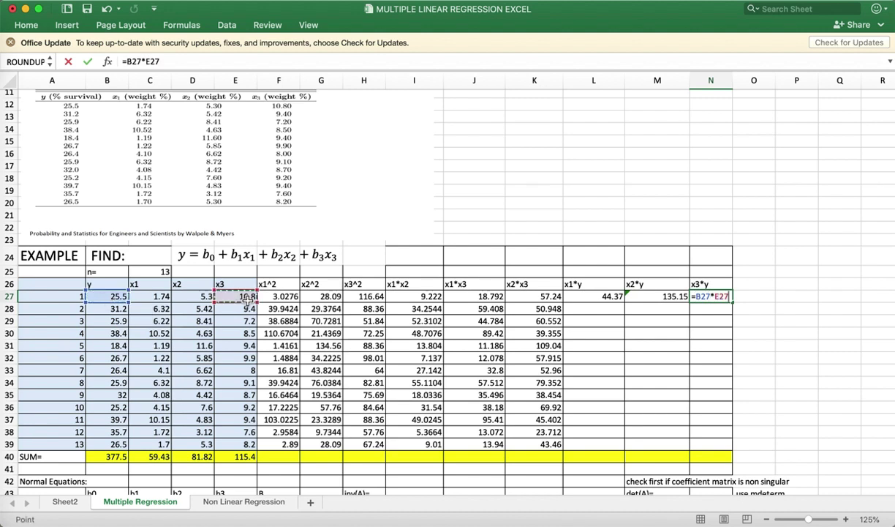
pyautogui.press('Return')
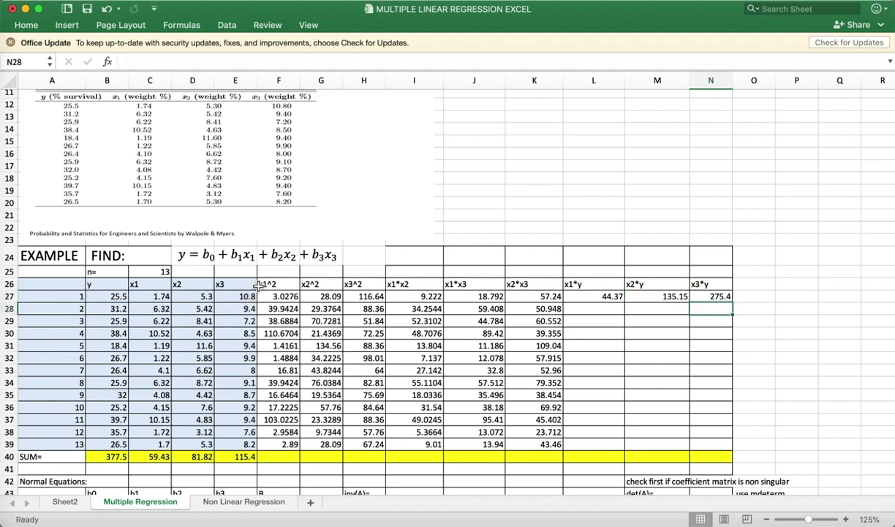
# Fill the x1*y formula from L27 down to L39
pyautogui.click(594, 295)
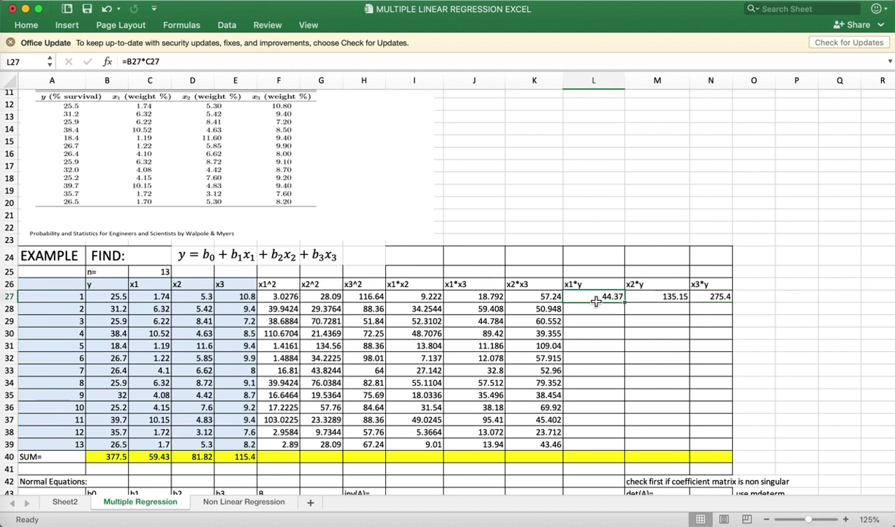
pyautogui.moveTo(625, 302); pyautogui.dragTo(626, 433)
pyautogui.click(624, 443)
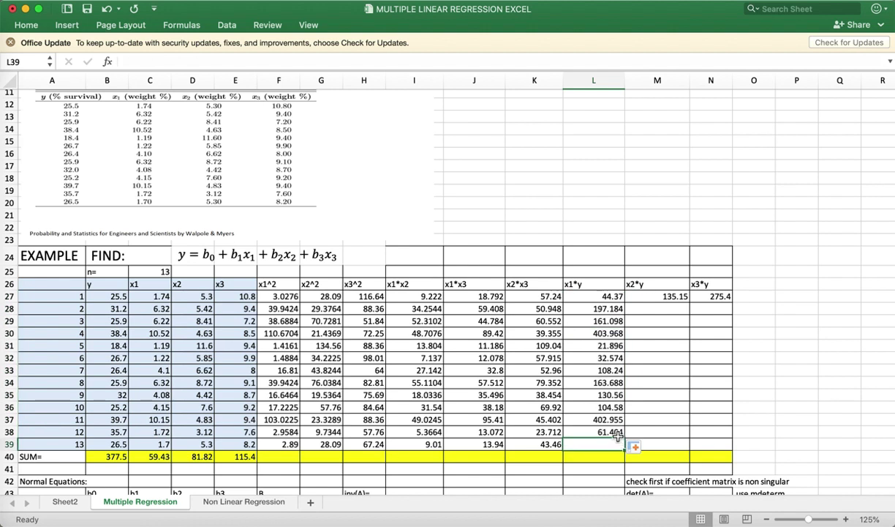
pyautogui.click(618, 434)
pyautogui.moveTo(625, 437); pyautogui.dragTo(628, 446)
# Fill the M27 and N27 product formulas down to row 39, x2*y ending at 140.45
pyautogui.scroll(-5, 314, 306)
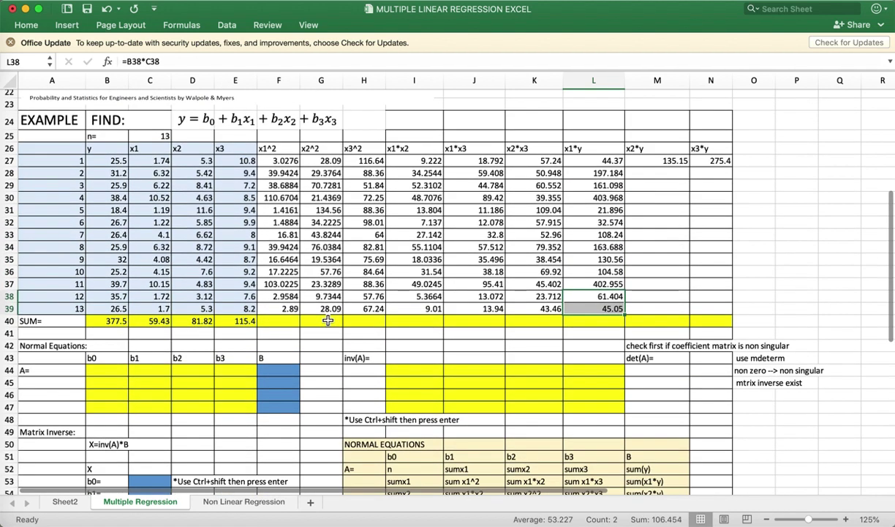
pyautogui.scroll(3, 328, 321)
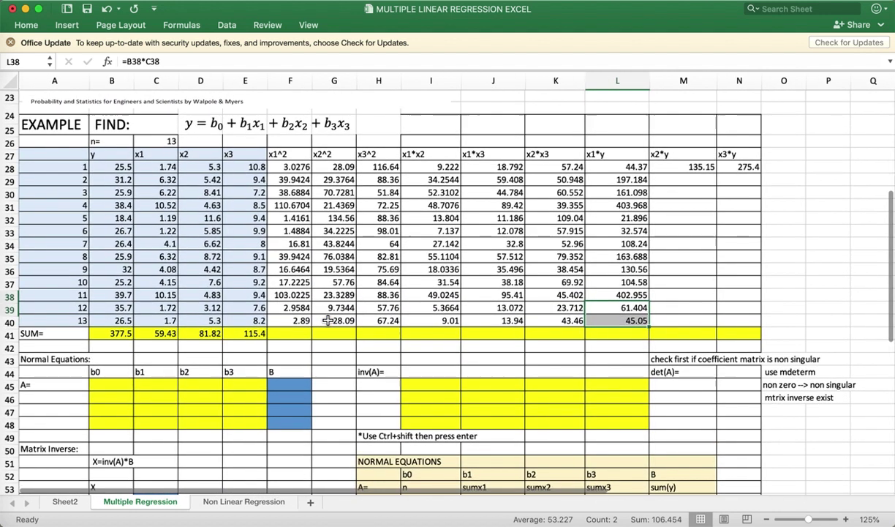
pyautogui.scroll(1, 690, 166)
pyautogui.click(708, 172)
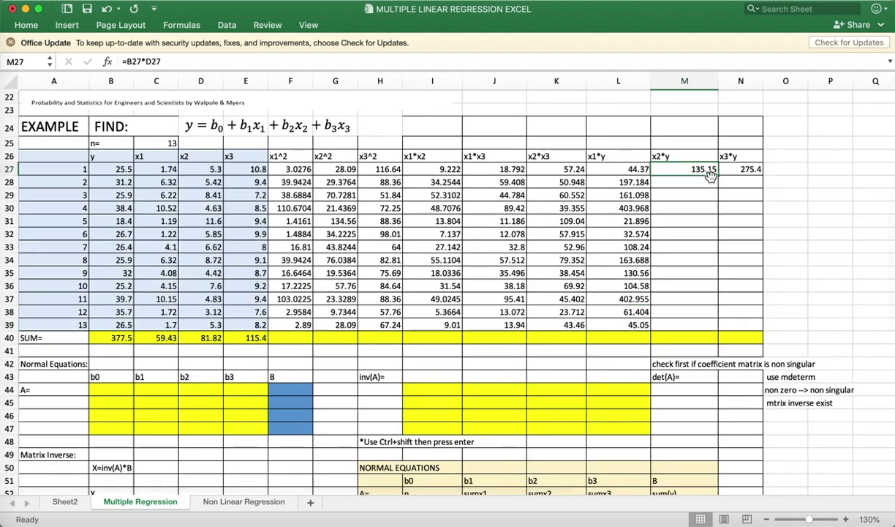
pyautogui.moveTo(718, 175); pyautogui.dragTo(722, 330)
pyautogui.click(718, 324)
pyautogui.click(687, 313)
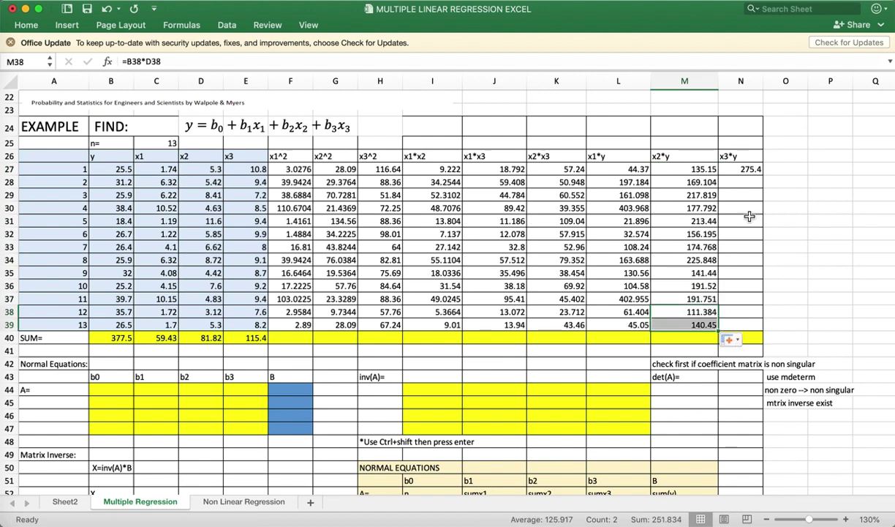
pyautogui.click(752, 171)
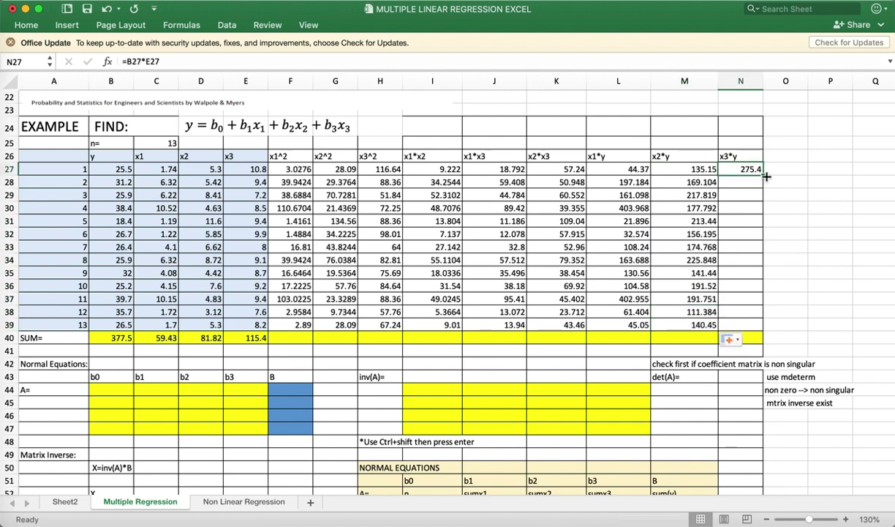
pyautogui.moveTo(766, 175); pyautogui.dragTo(765, 326)
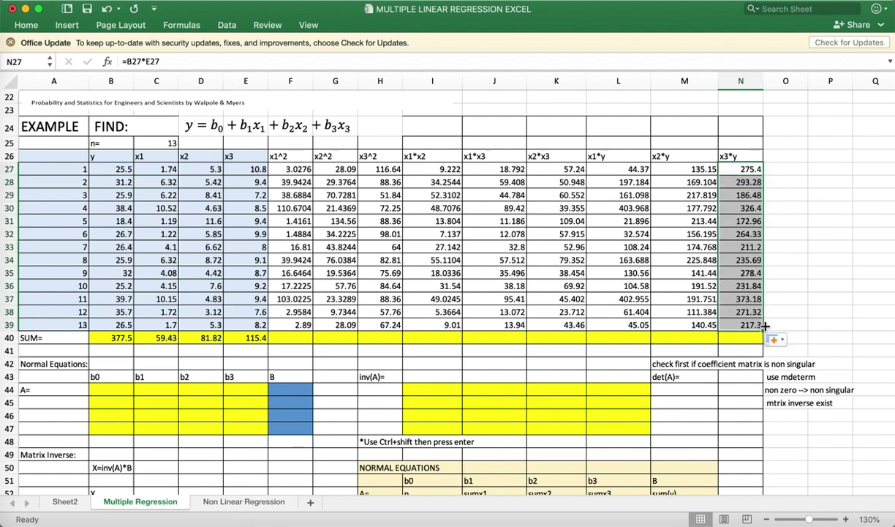
pyautogui.doubleClick(647, 236)
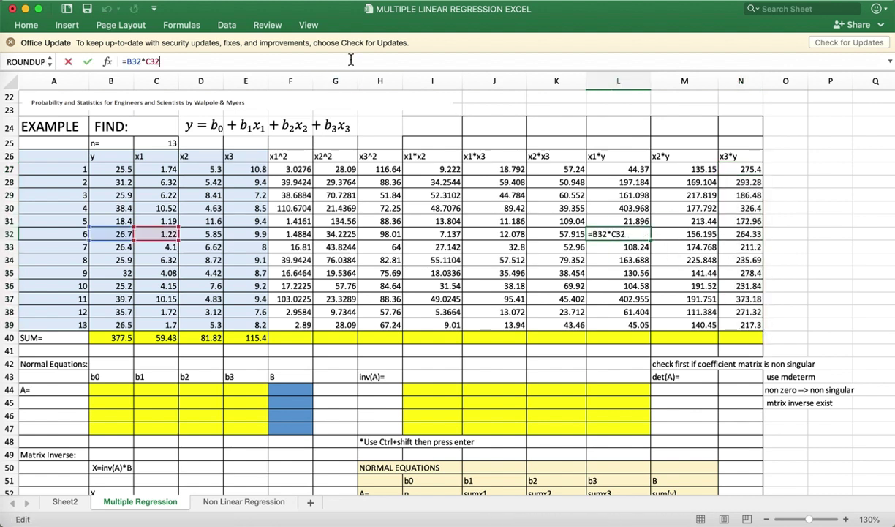
pyautogui.press('Return')
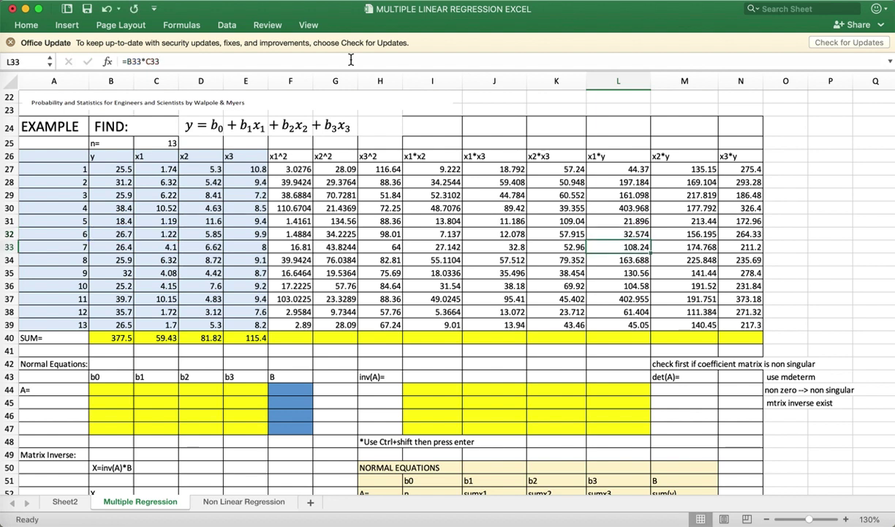
pyautogui.press('Right')
pyautogui.click(351, 61)
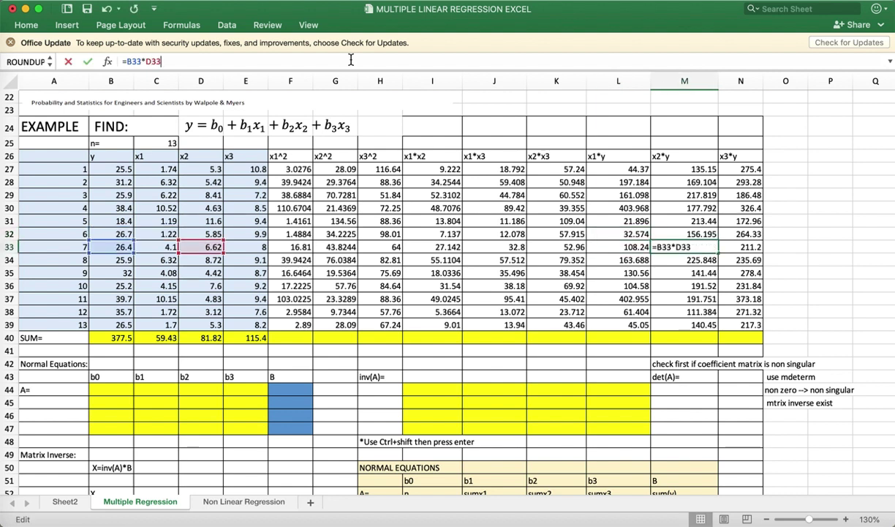
pyautogui.press('Return')
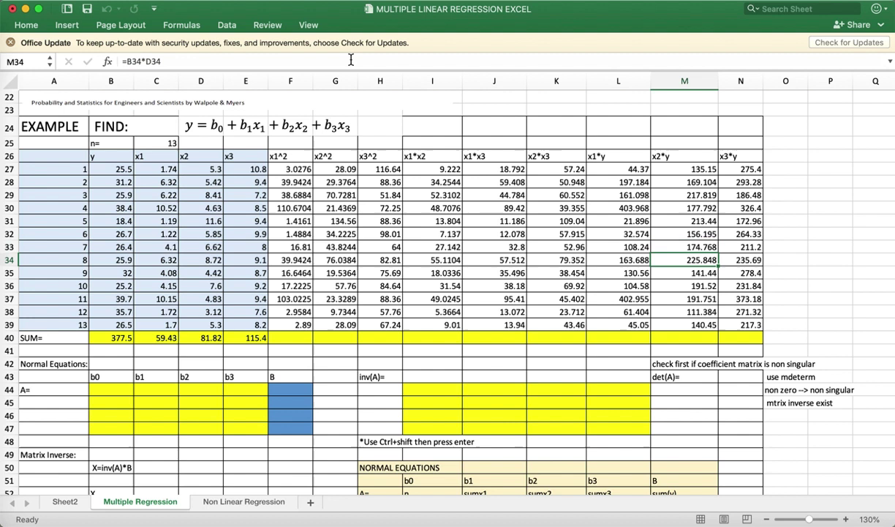
pyautogui.press('Right')
pyautogui.press('Down')
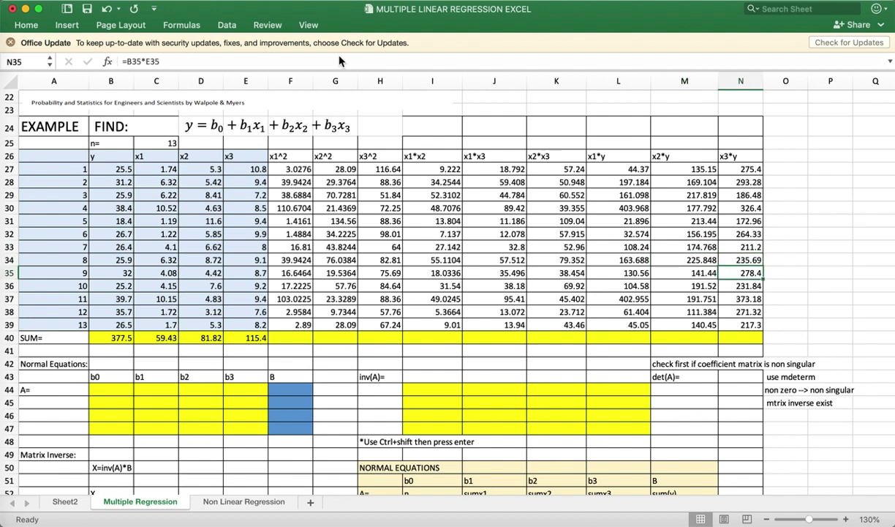
pyautogui.click(336, 64)
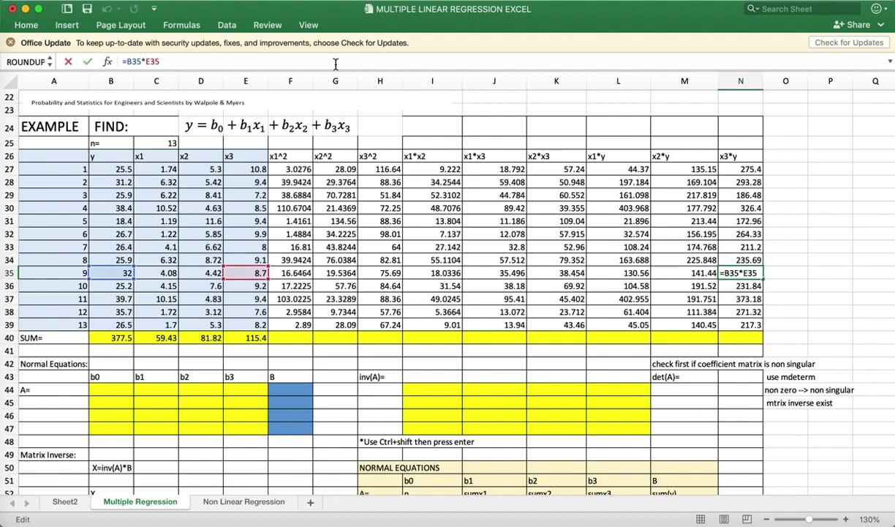
pyautogui.press('Return')
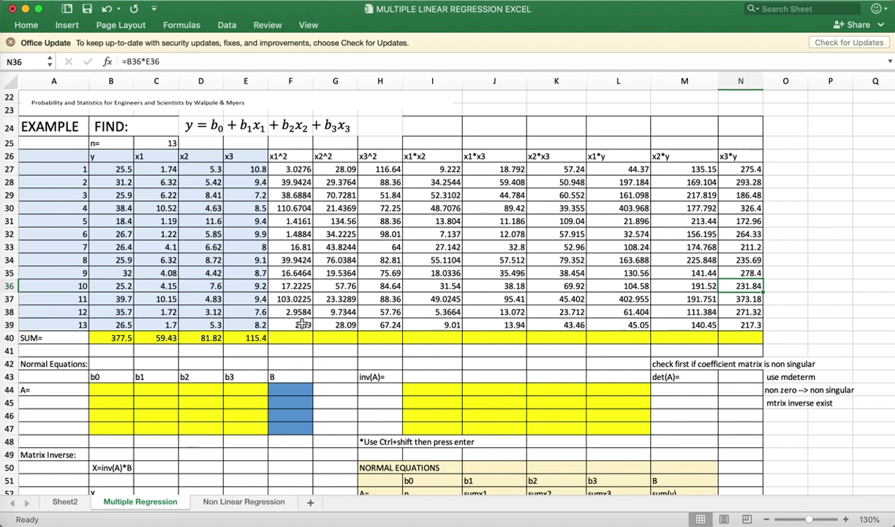
# Copy the E40 SUM formula across to N40, totalling x1^2 (394.7255) through x3*y (3337.78)
pyautogui.click(262, 338)
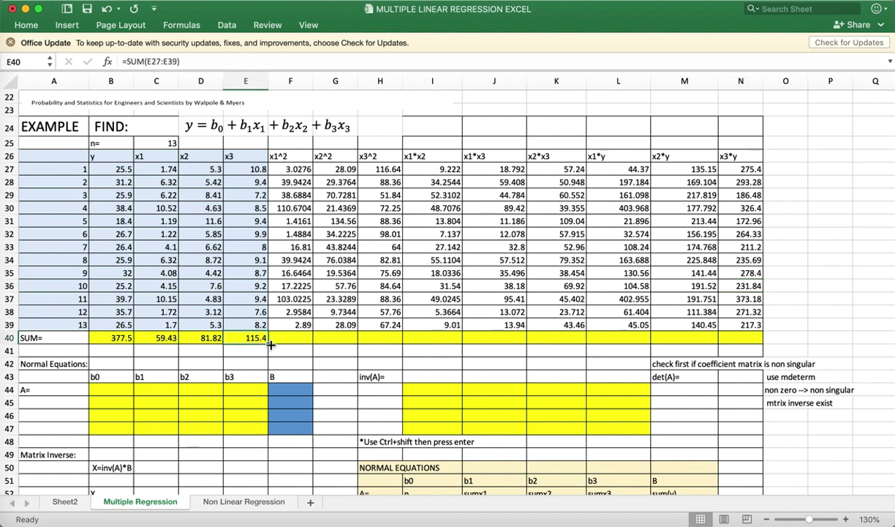
pyautogui.moveTo(270, 345); pyautogui.dragTo(749, 341)
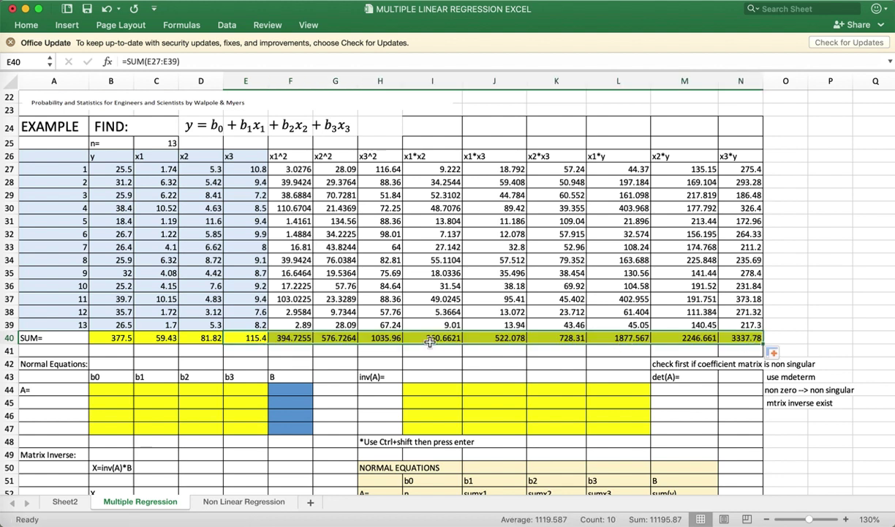
pyautogui.click(421, 336)
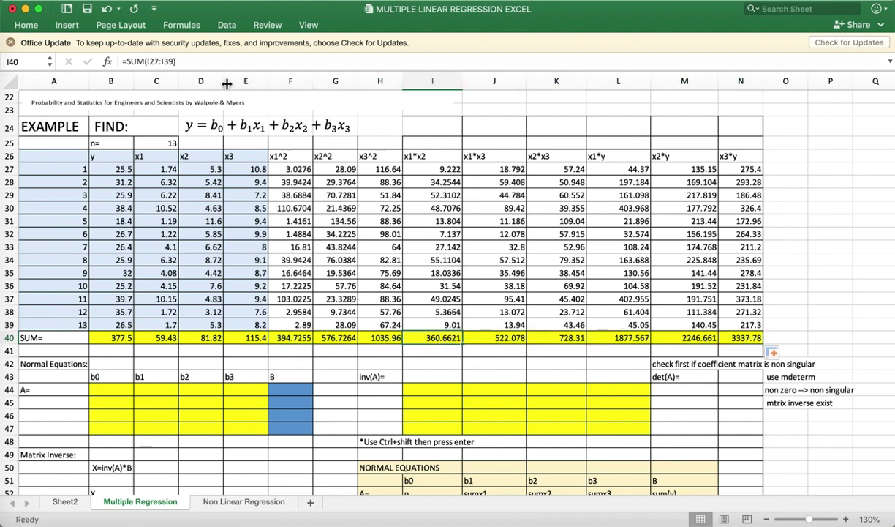
pyautogui.click(219, 63)
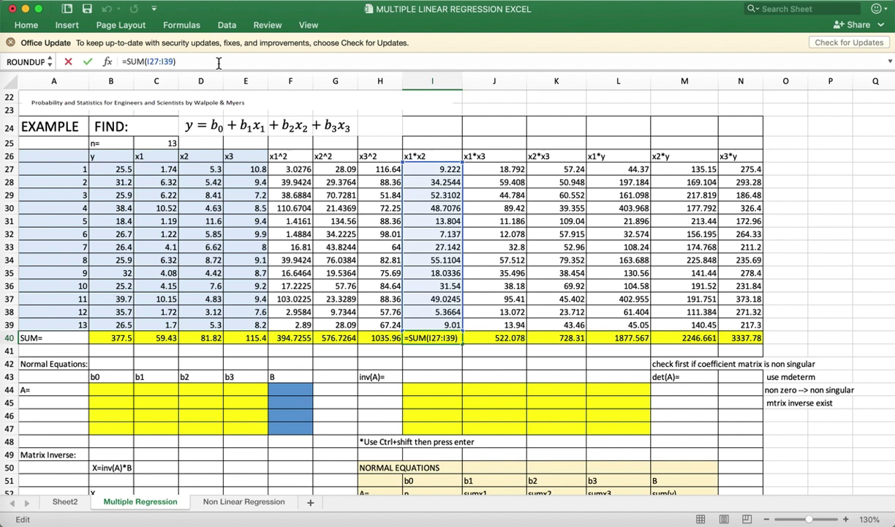
pyautogui.press('Return')
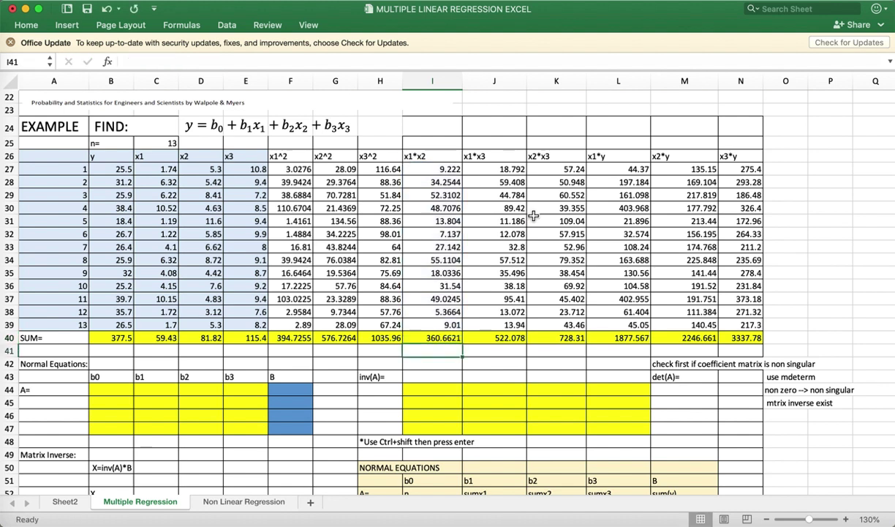
pyautogui.scroll(-2, 534, 214)
pyautogui.scroll(-1, 534, 214)
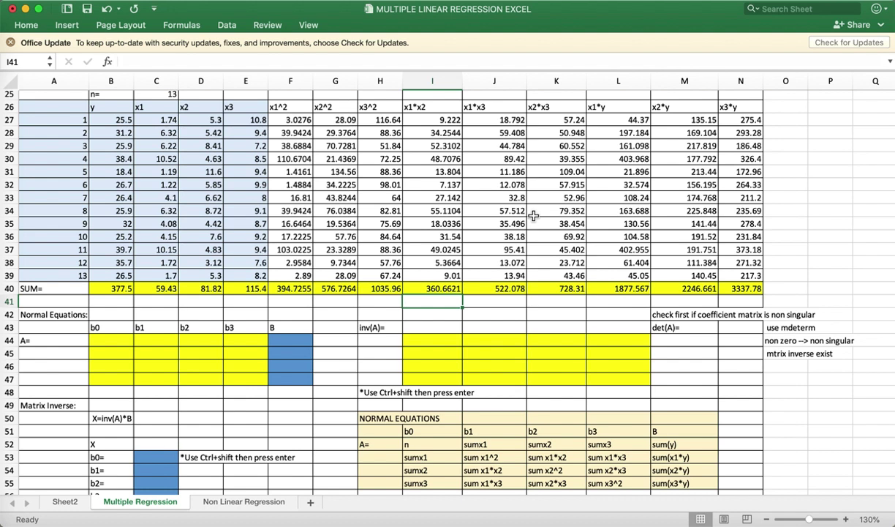
pyautogui.scroll(5, 534, 214)
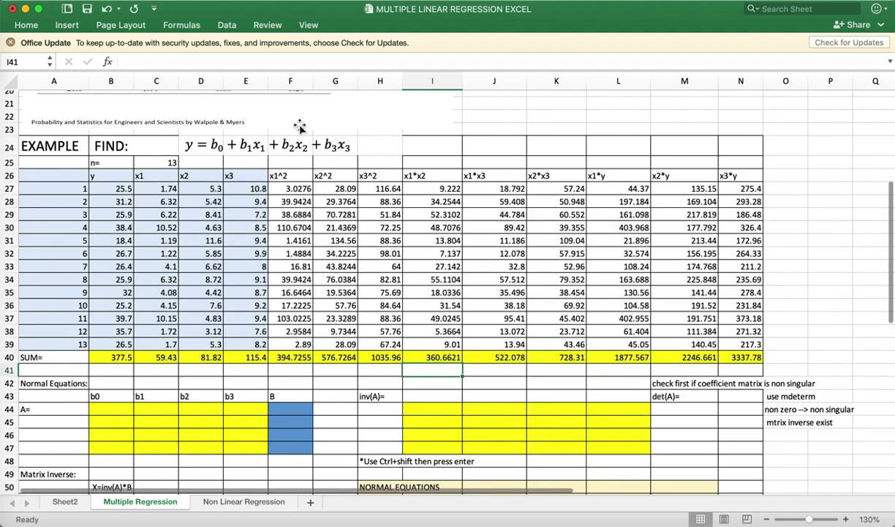
pyautogui.click(197, 145)
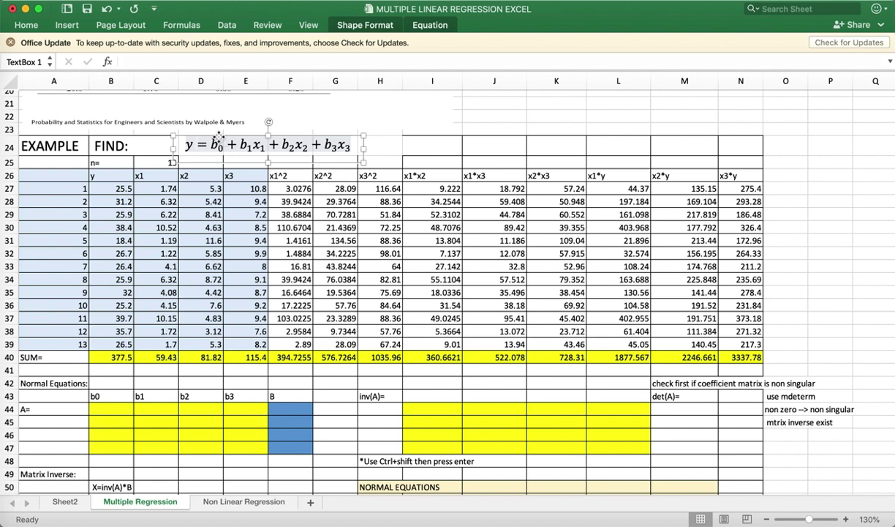
pyautogui.press('Escape')
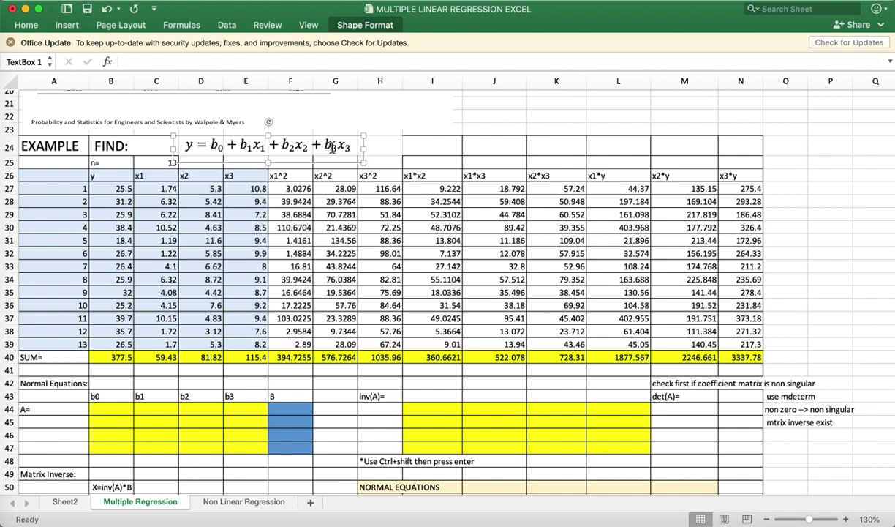
pyautogui.scroll(-3, 331, 148)
pyautogui.scroll(-8, 331, 149)
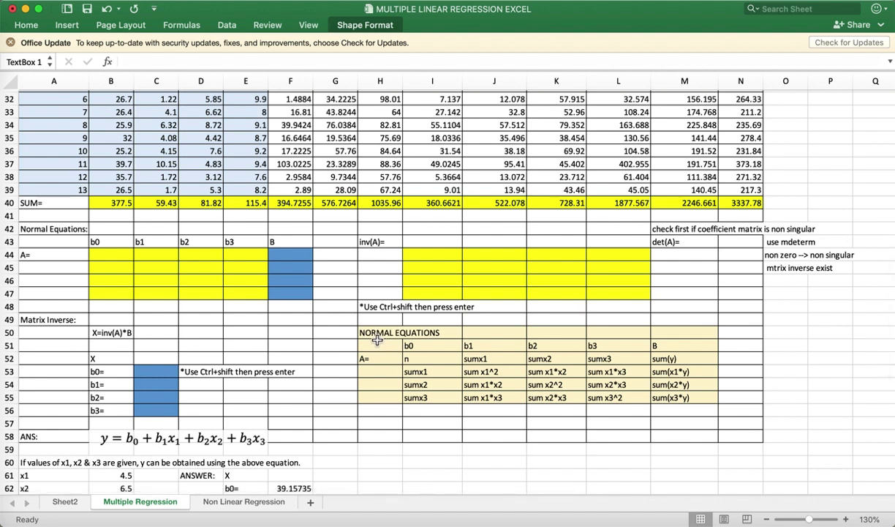
pyautogui.click(378, 337)
pyautogui.hotkey('shift', 'Right')
pyautogui.hotkey('shift', 'Right')
pyautogui.hotkey('shift', 'Right')
pyautogui.hotkey('shift', 'Right')
pyautogui.hotkey('shift', 'Right')
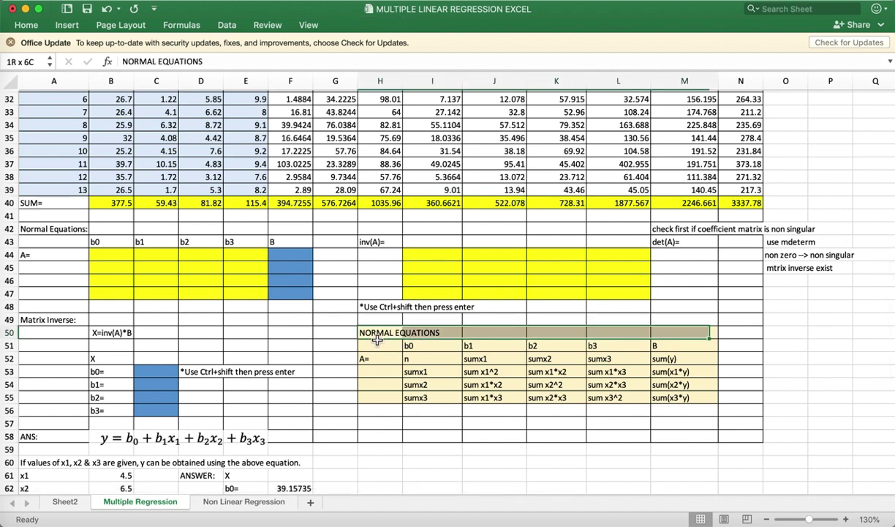
pyautogui.hotkey('shift', 'Down')
pyautogui.hotkey('shift', 'Down')
pyautogui.hotkey('shift', 'Down')
pyautogui.hotkey('shift', 'Down')
pyautogui.hotkey('shift', 'Down')
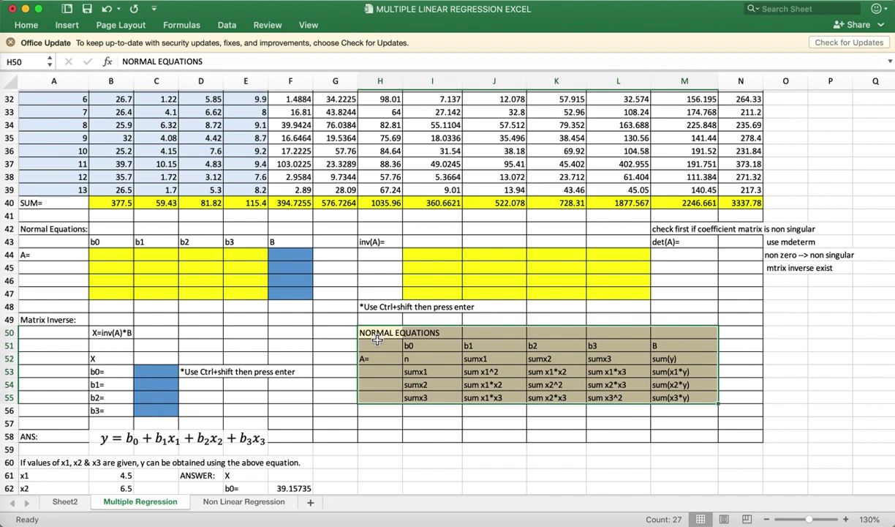
pyautogui.click(108, 255)
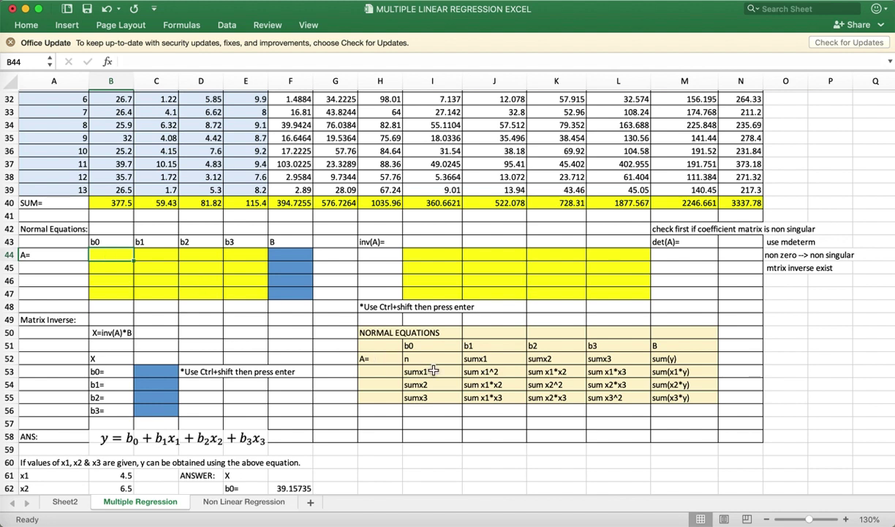
pyautogui.moveTo(426, 359); pyautogui.dragTo(624, 393)
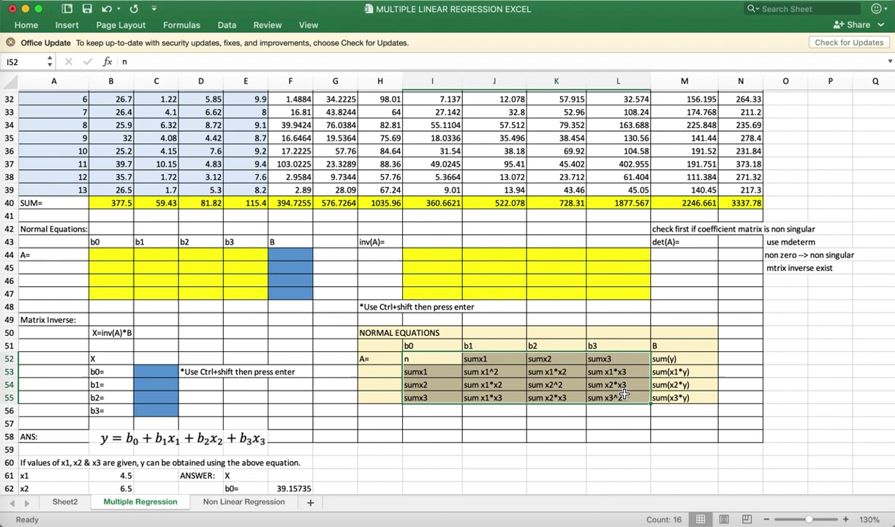
# Fill matrix A's first row B44:E44 with 13, =C40, =D40 and =E40
pyautogui.click(106, 255)
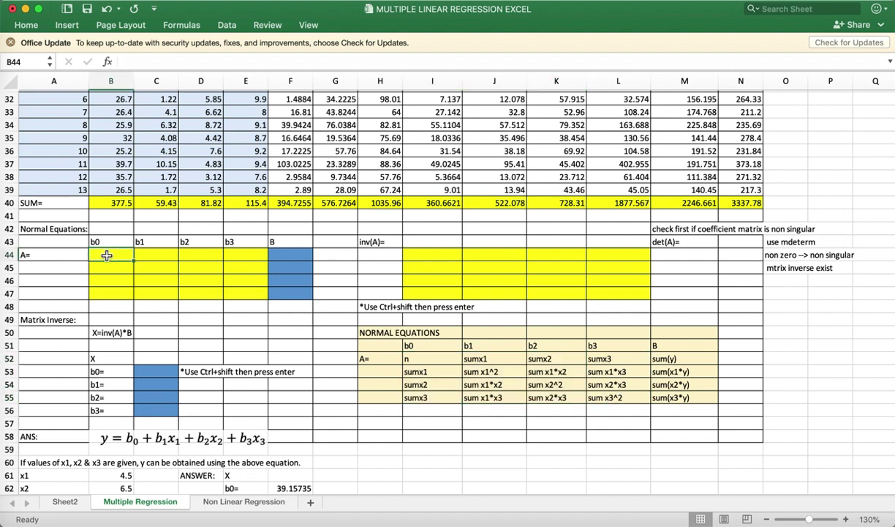
pyautogui.write('13')
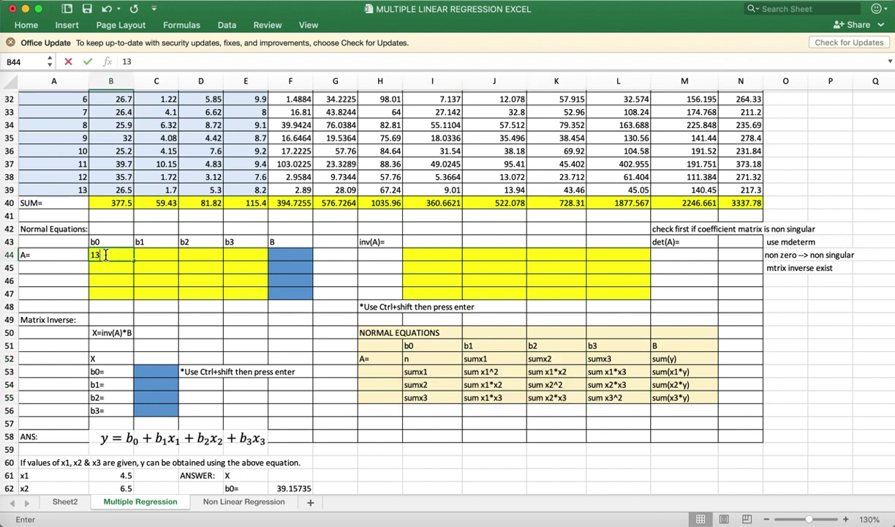
pyautogui.press('Tab')
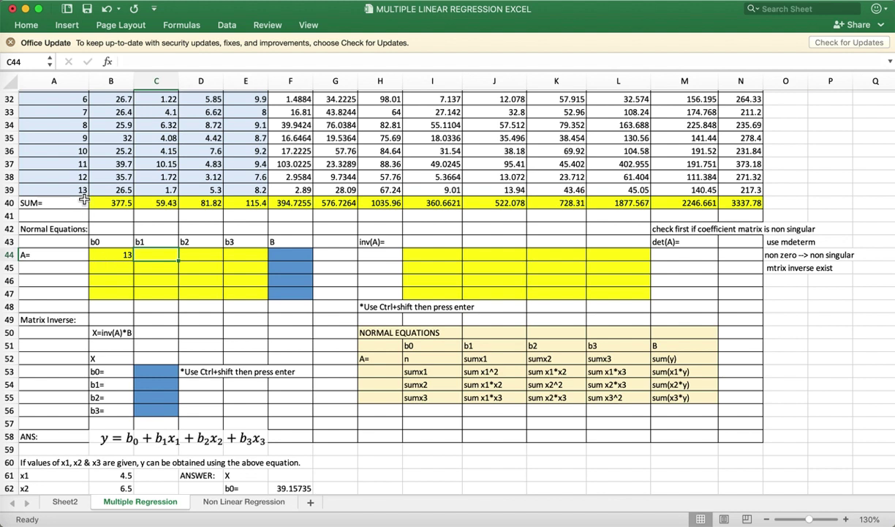
pyautogui.write('=')
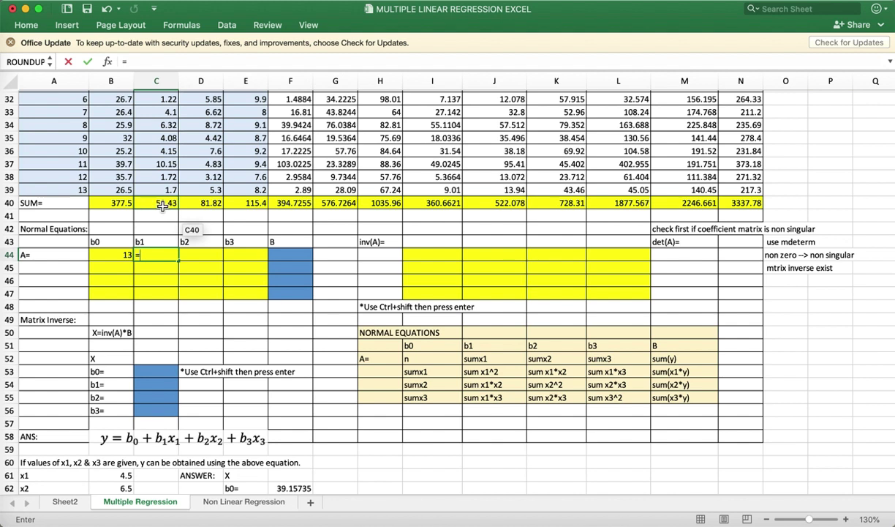
pyautogui.click(162, 206)
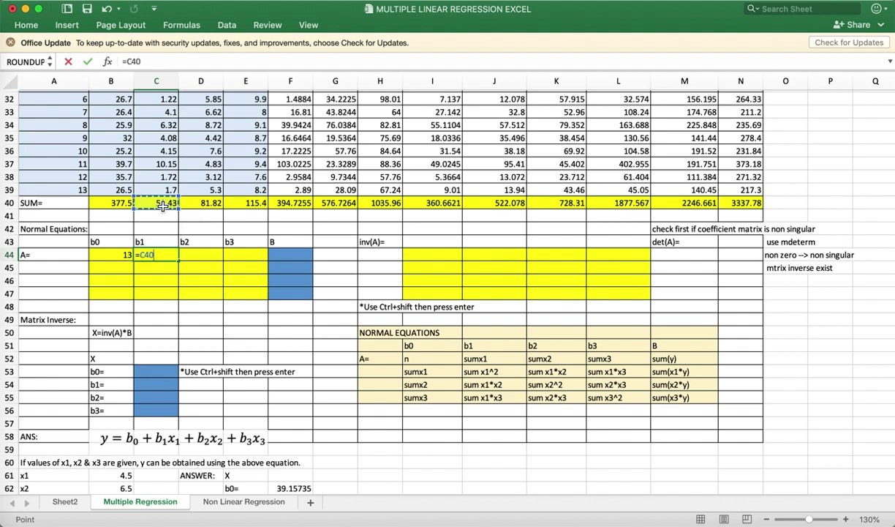
pyautogui.press('Return')
pyautogui.press('Right')
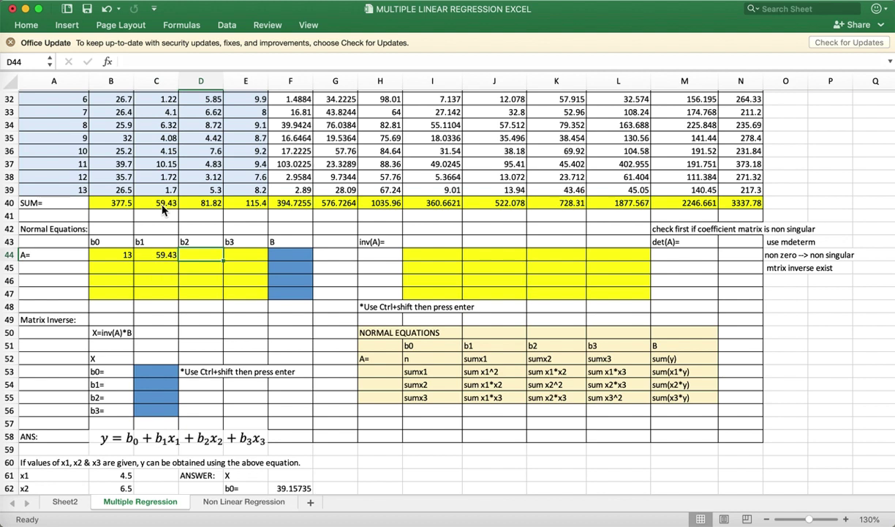
pyautogui.write('=')
pyautogui.click(202, 204)
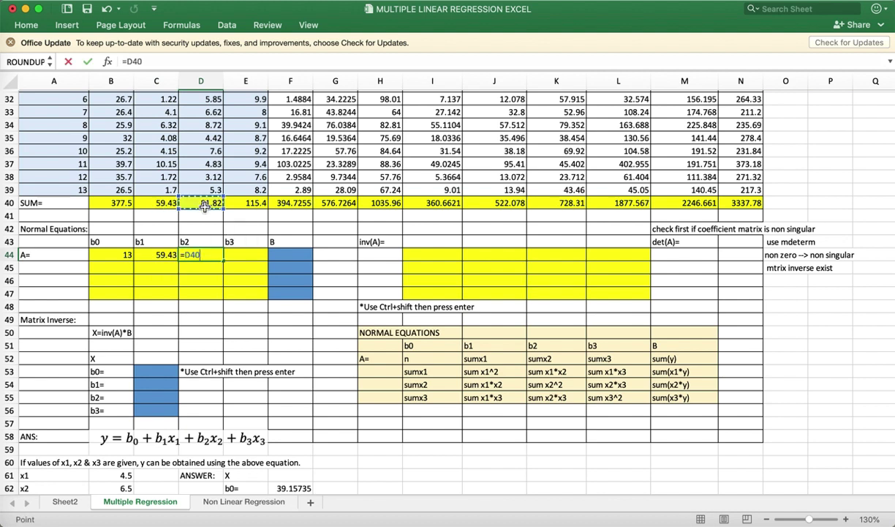
pyautogui.press('Return')
pyautogui.press('Right')
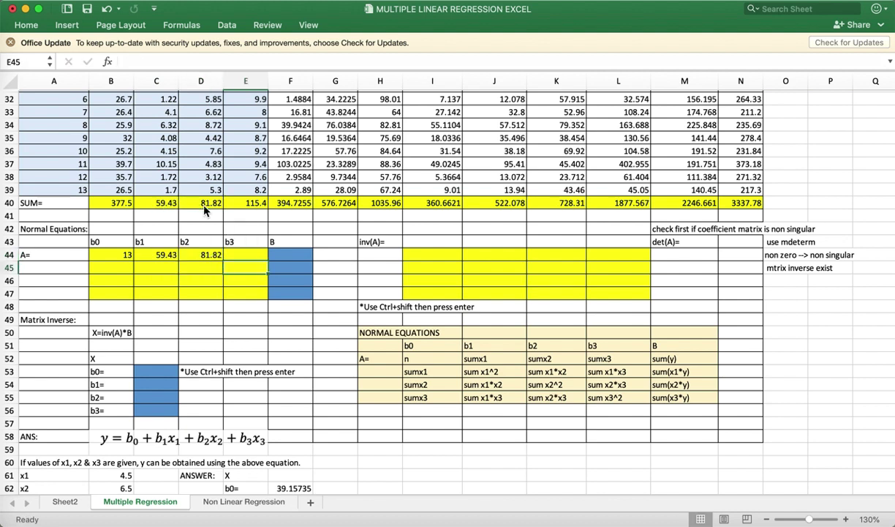
pyautogui.press('Up')
pyautogui.write('=')
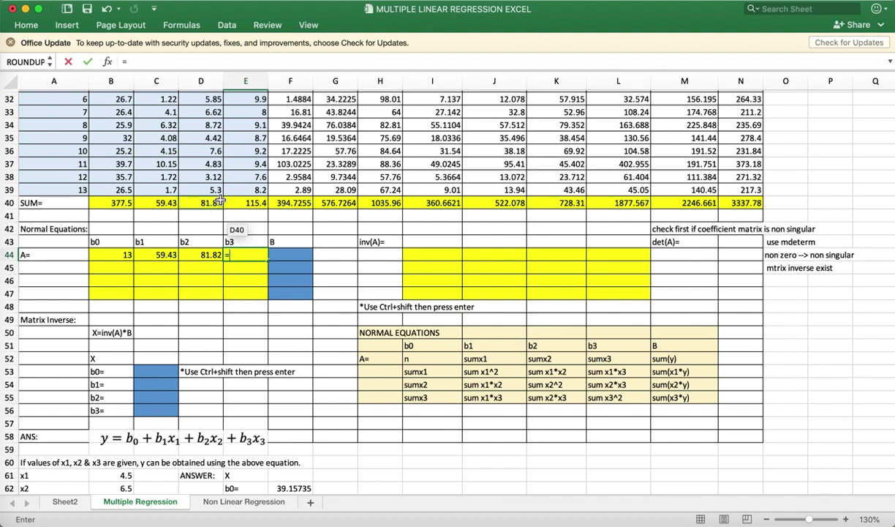
pyautogui.click(246, 204)
pyautogui.press('Return')
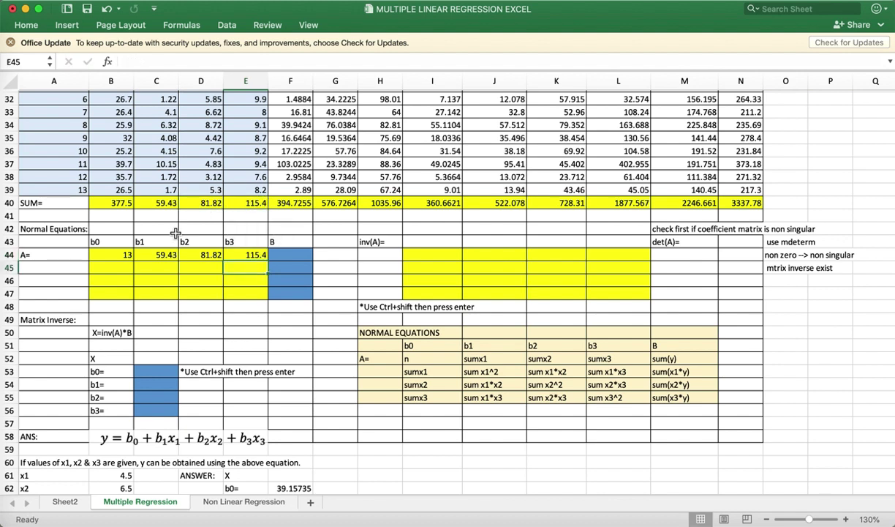
# Mirror the first row down B45:B47 with =C44, =D44 and =E44
pyautogui.click(119, 269)
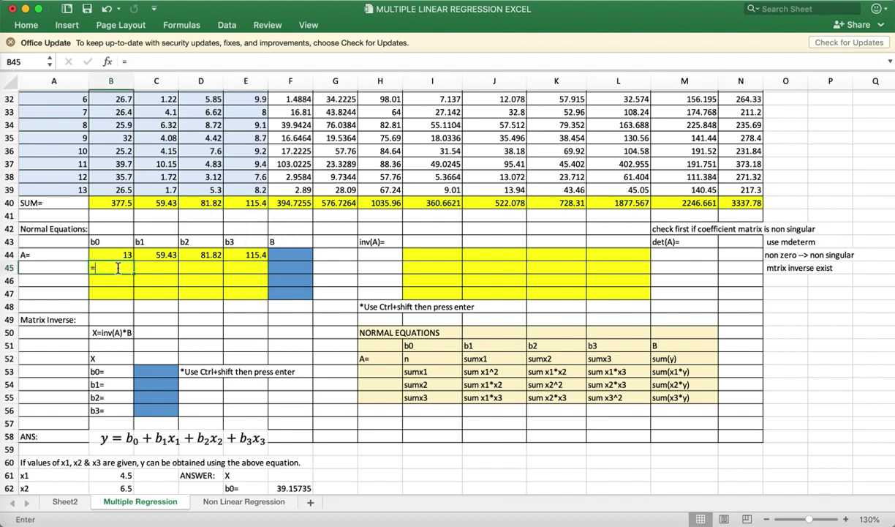
pyautogui.write('=')
pyautogui.click(167, 256)
pyautogui.press('Return')
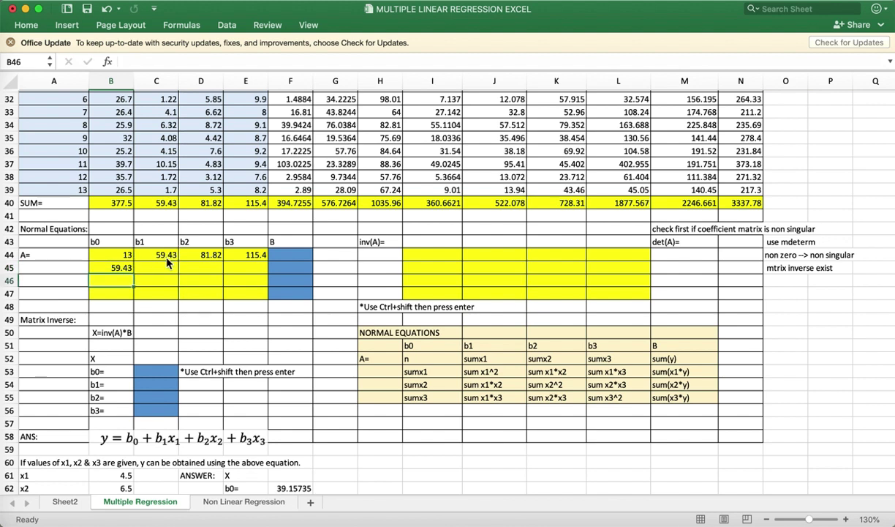
pyautogui.write('=')
pyautogui.click(203, 257)
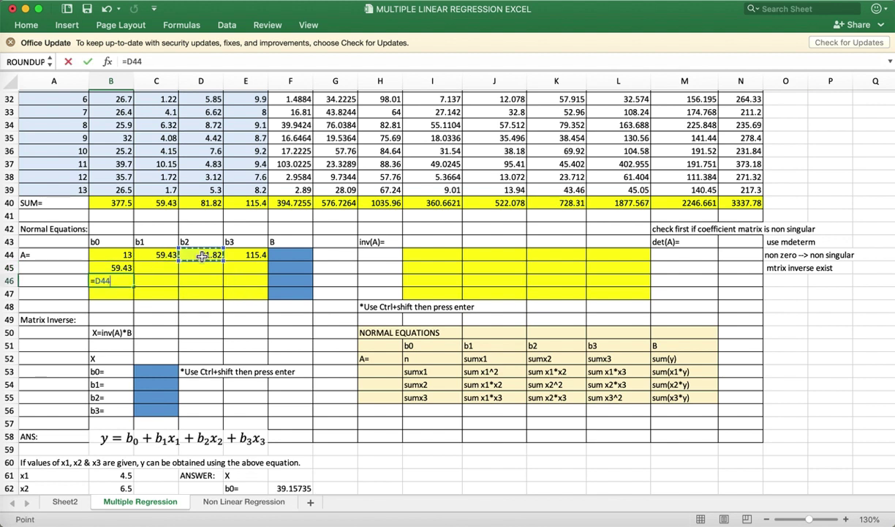
pyautogui.press('Return')
pyautogui.write('=')
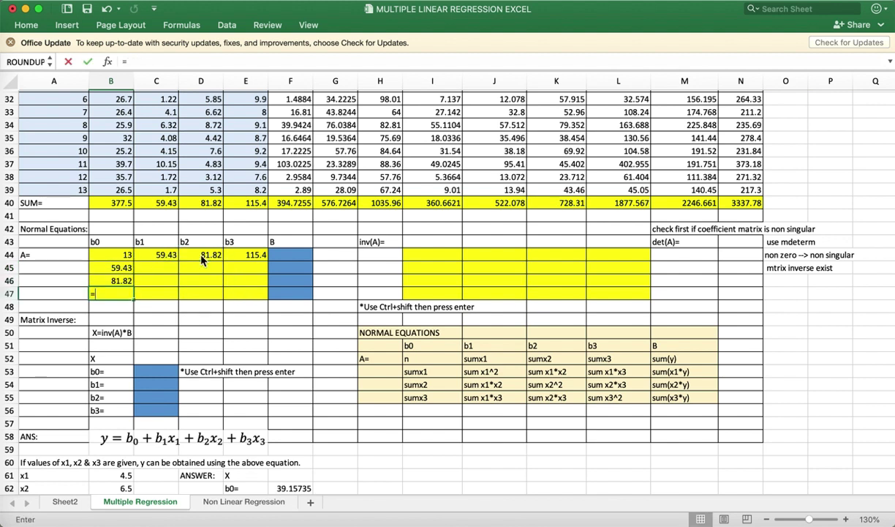
pyautogui.click(244, 258)
pyautogui.press('Return')
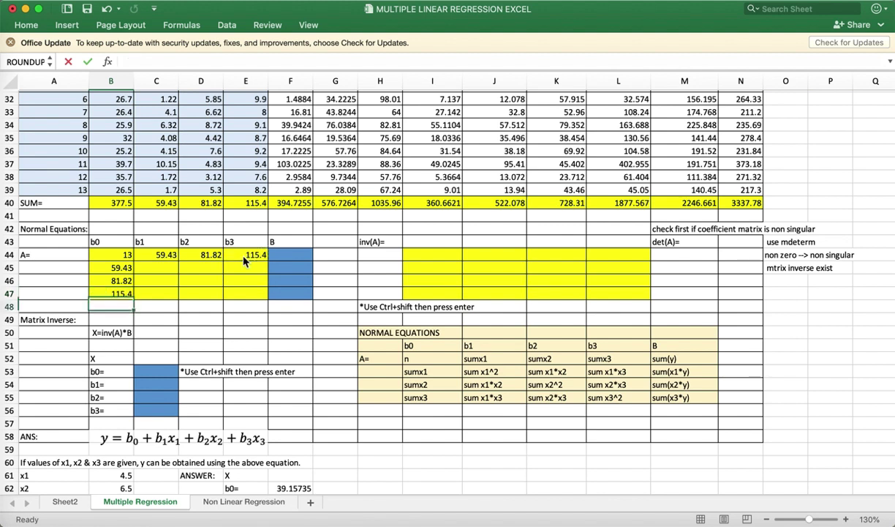
pyautogui.press('Up')
pyautogui.press('Up')
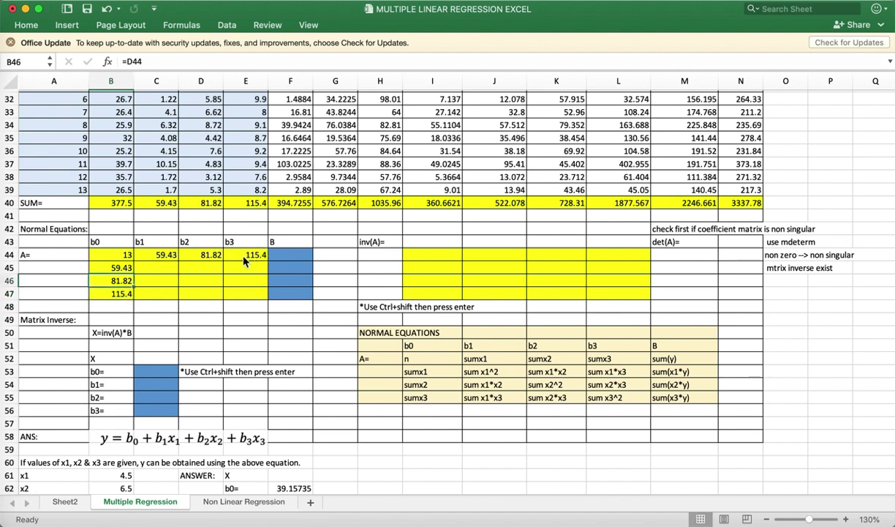
pyautogui.press('Up')
pyautogui.press('Right')
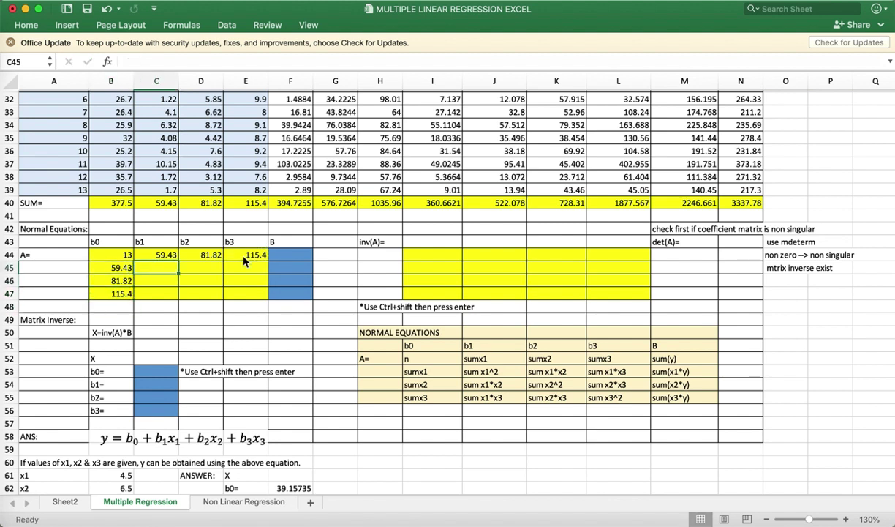
# Check the squared-sum terms in the guide and link C45 to the x1² total =F40
pyautogui.click(493, 373)
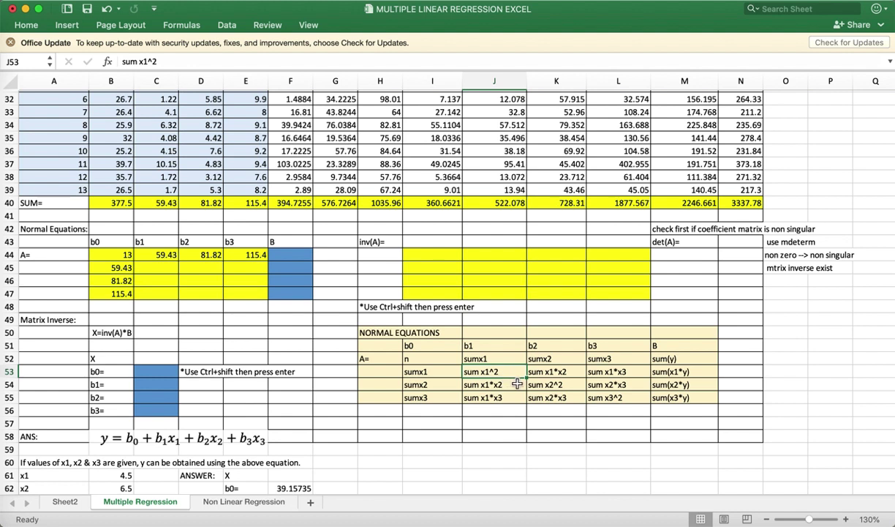
pyautogui.click(558, 387)
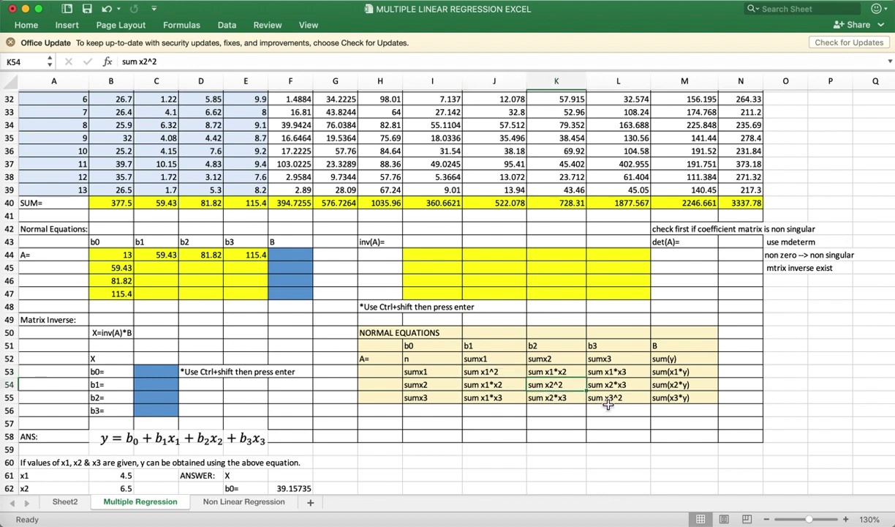
pyautogui.click(589, 394)
pyautogui.click(146, 268)
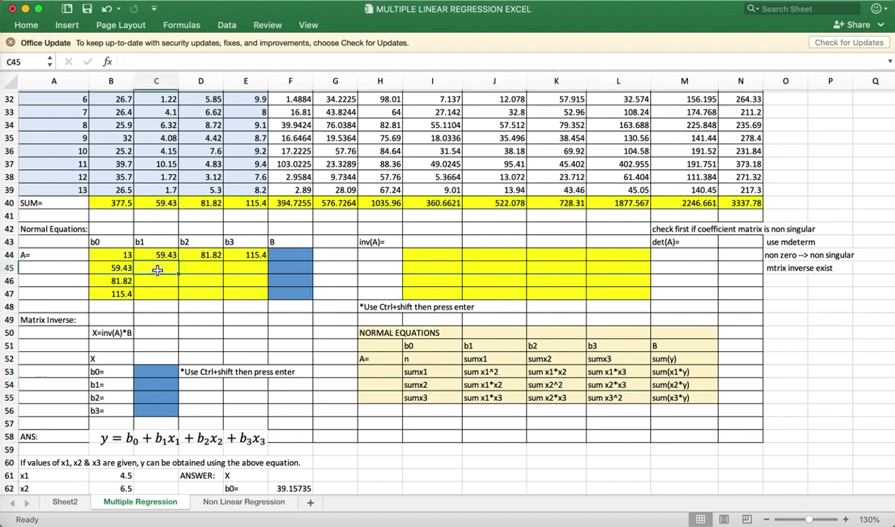
pyautogui.write('=')
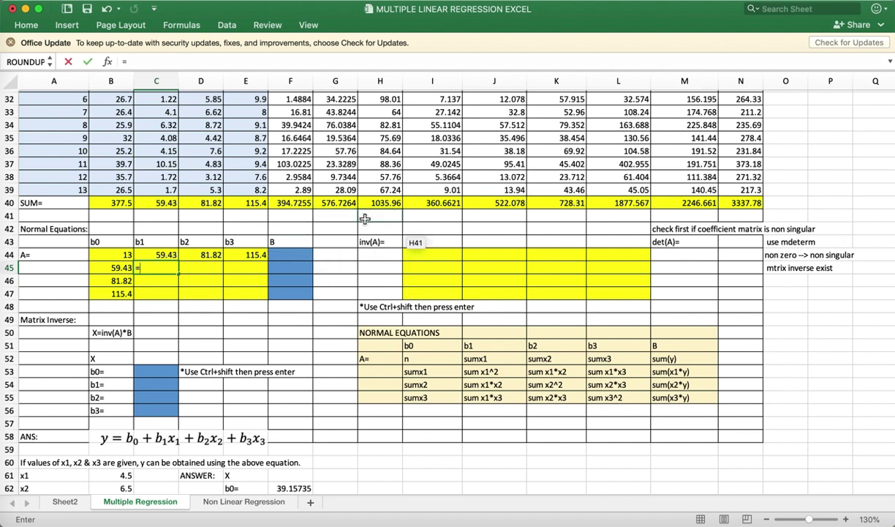
pyautogui.click(303, 209)
pyautogui.scroll(5, 303, 208)
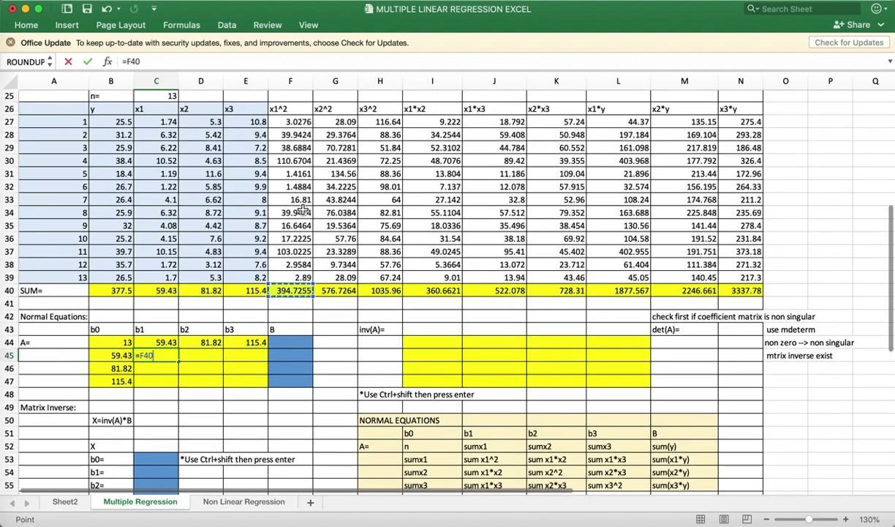
pyautogui.press('Return')
# Link D46 to =G40 and start E47's reference to the x3² total H40
pyautogui.press('Right')
pyautogui.write('=')
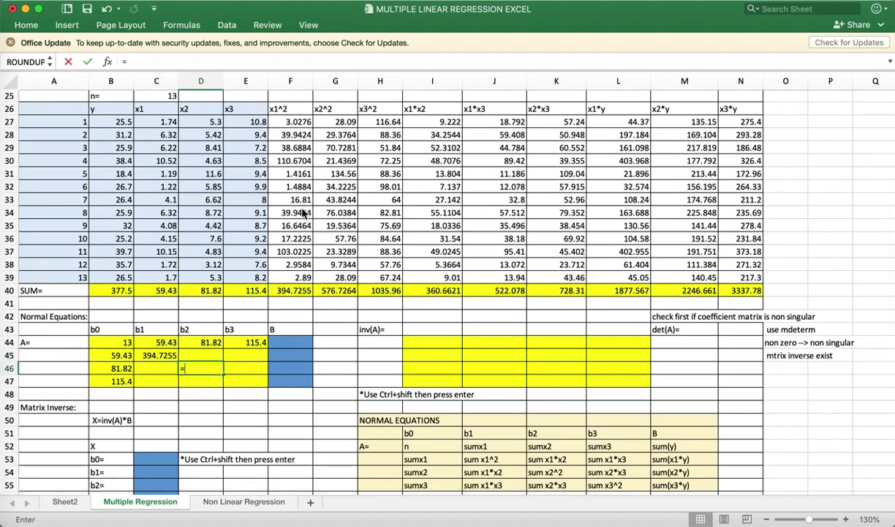
pyautogui.click(351, 292)
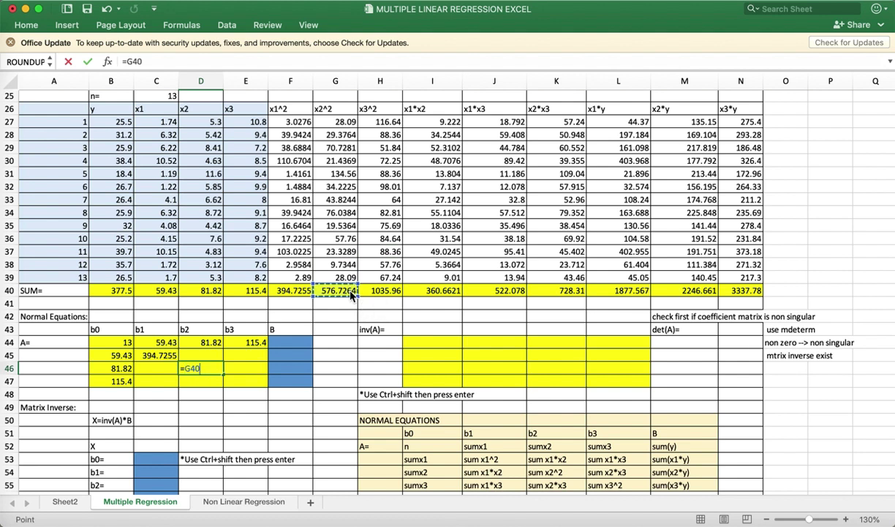
pyautogui.press('Return')
pyautogui.press('Right')
pyautogui.write('=')
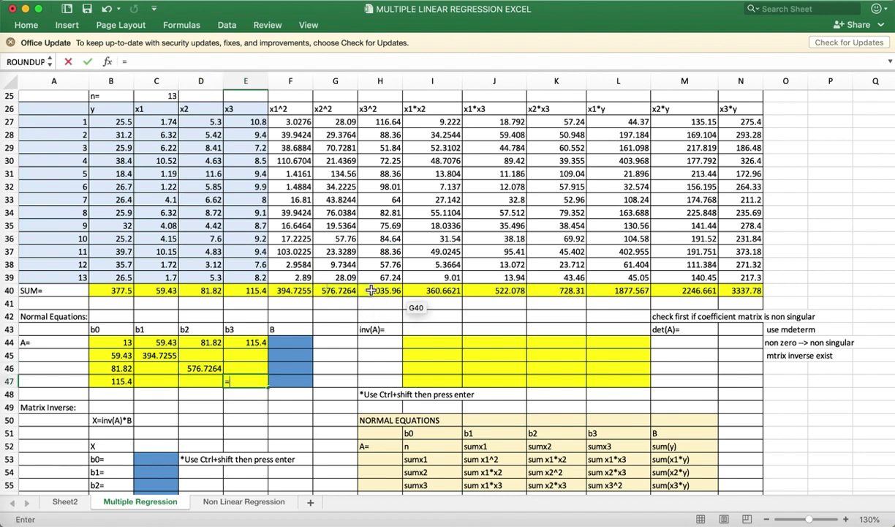
pyautogui.click(386, 293)
# Finish E47, then link D45 to =I40 and E45 to =J40 cross-product sums
pyautogui.press('Return')
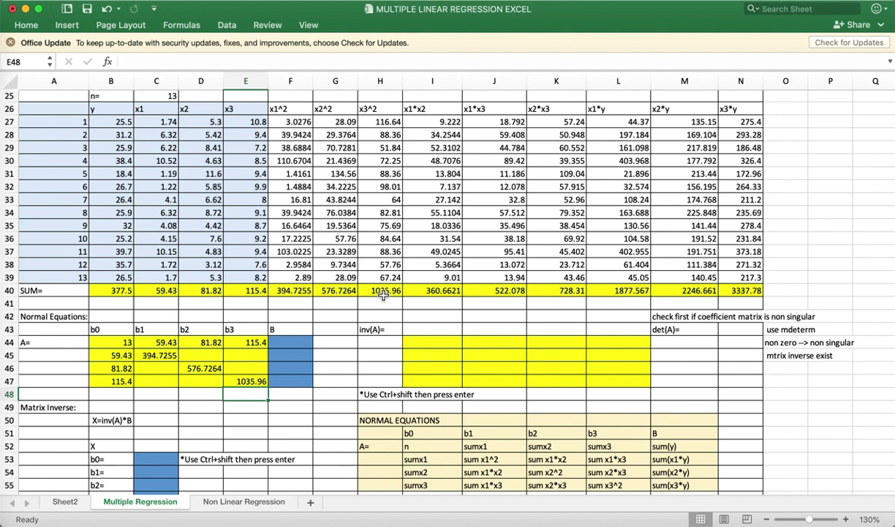
pyautogui.click(212, 357)
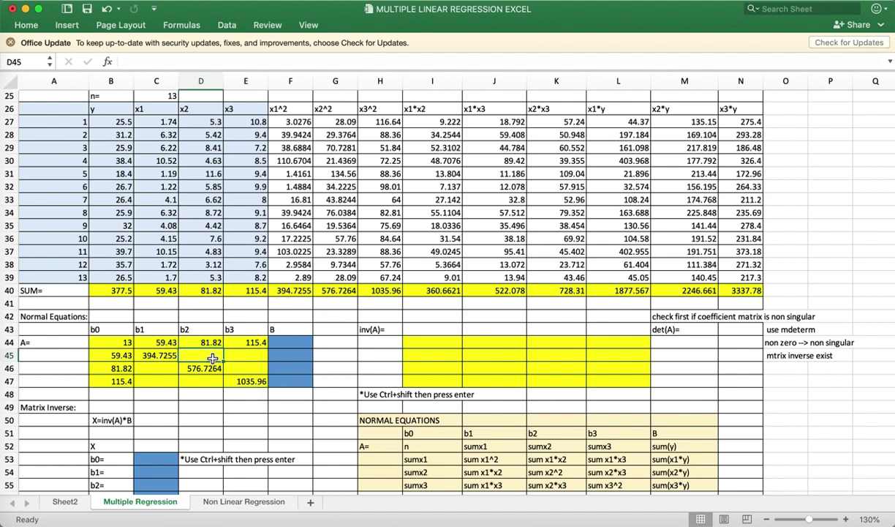
pyautogui.write('=')
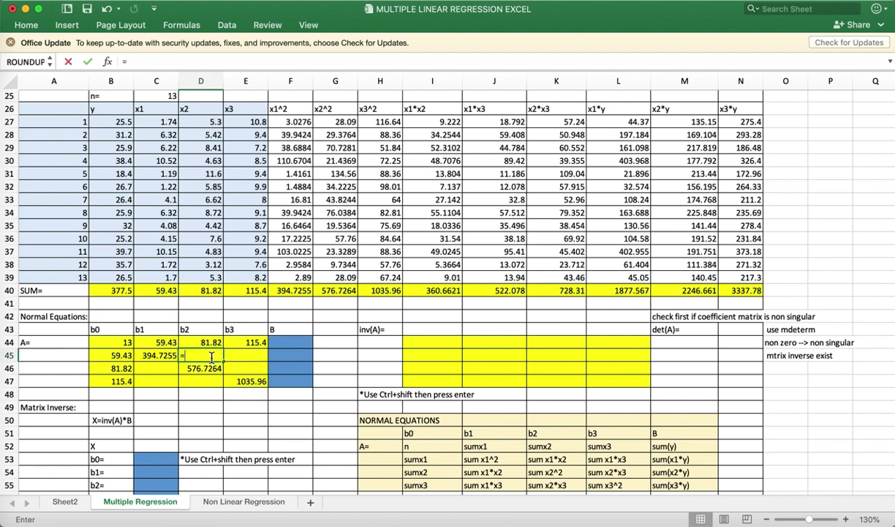
pyautogui.click(437, 292)
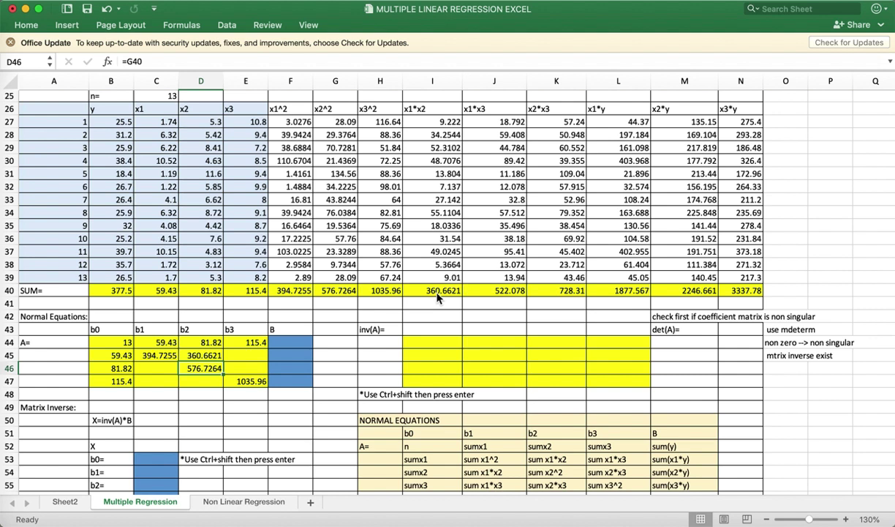
pyautogui.press('Tab')
pyautogui.write('=')
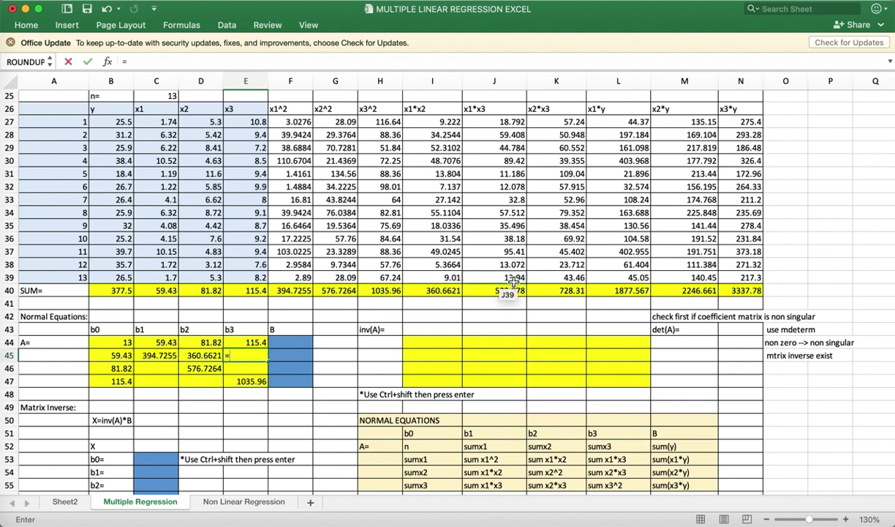
pyautogui.click(517, 292)
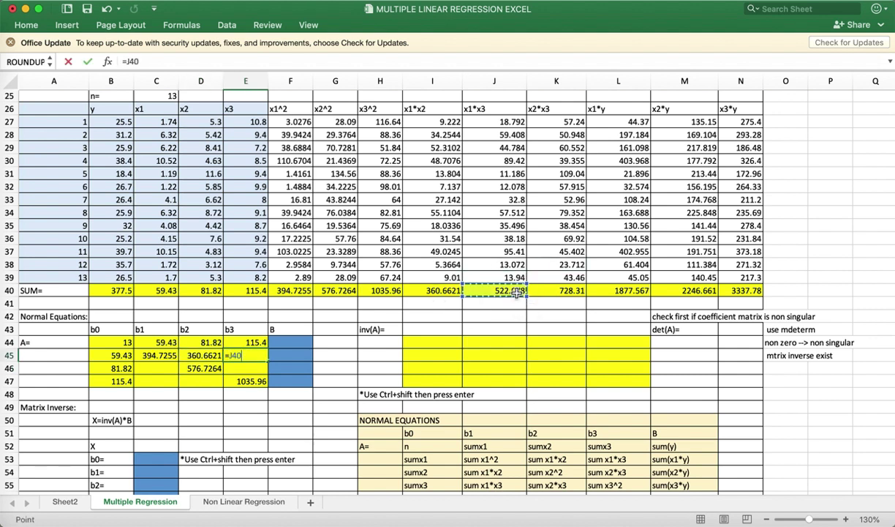
pyautogui.press('Return')
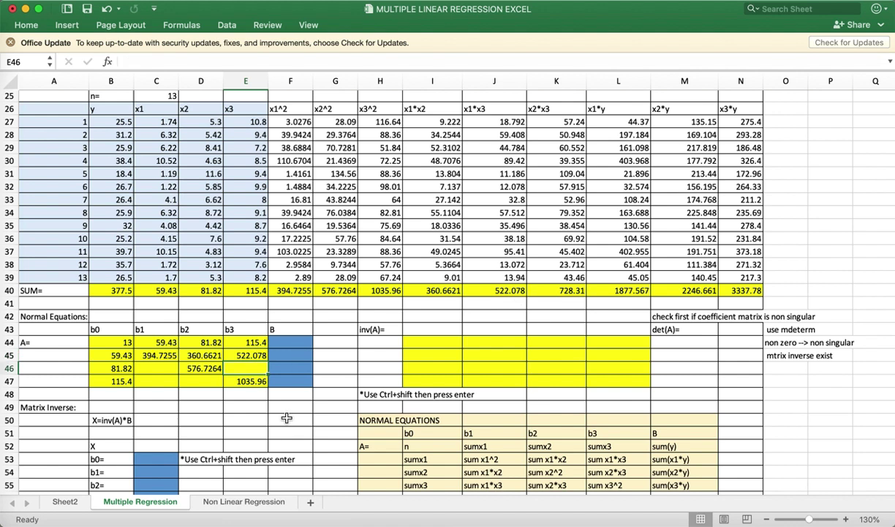
# Mirror D45 into C46 and E45 into C47 for symmetry
pyautogui.click(163, 371)
pyautogui.write('=')
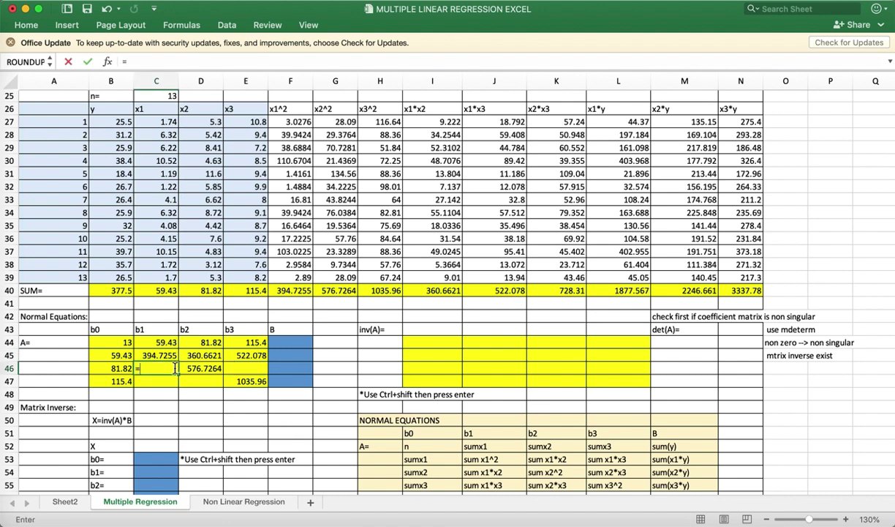
pyautogui.click(207, 357)
pyautogui.press('Return')
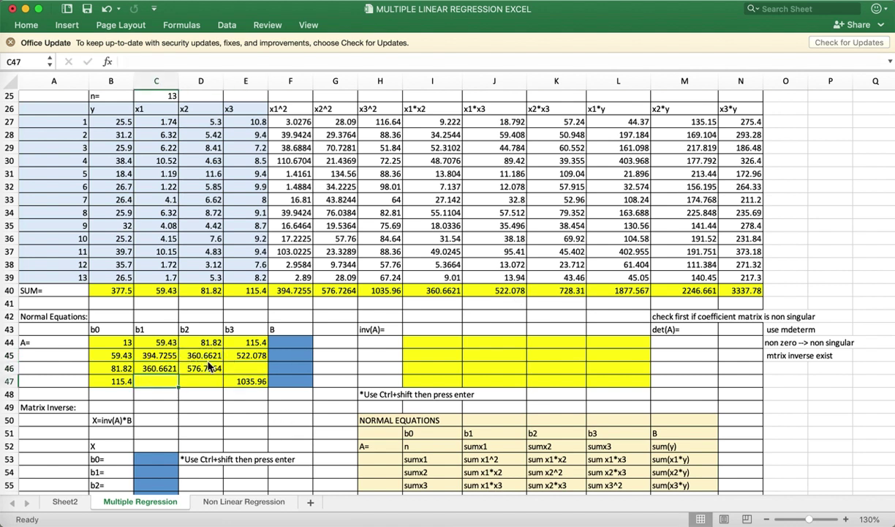
pyautogui.write('=')
pyautogui.click(243, 358)
pyautogui.press('Return')
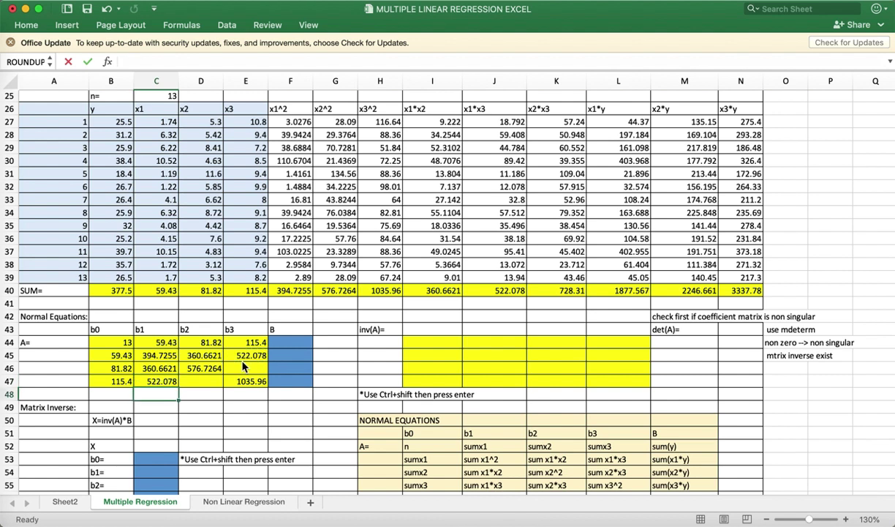
pyautogui.press('Up')
pyautogui.press('Right')
pyautogui.write('=')
pyautogui.press('Up')
pyautogui.press('Escape')
# Link E46 to the x2*x3 sum =K40 and mirror it into D47 as =E46
pyautogui.click(243, 367)
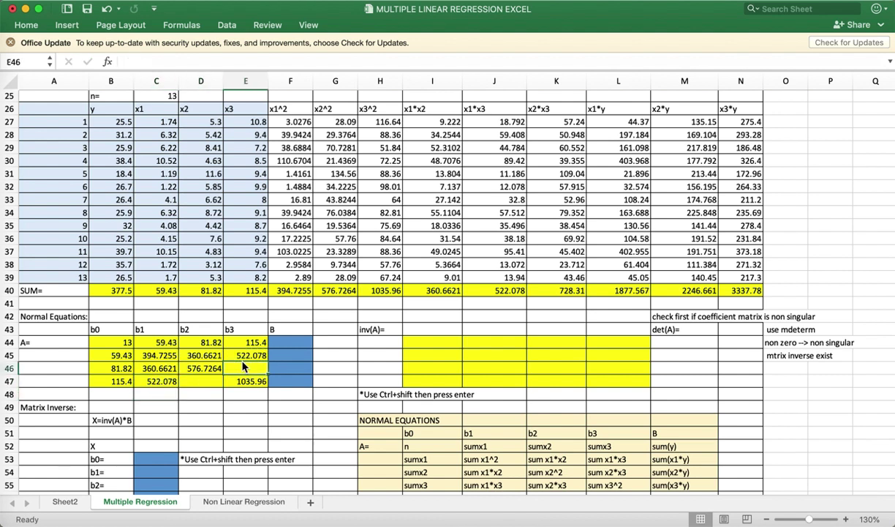
pyautogui.write('=')
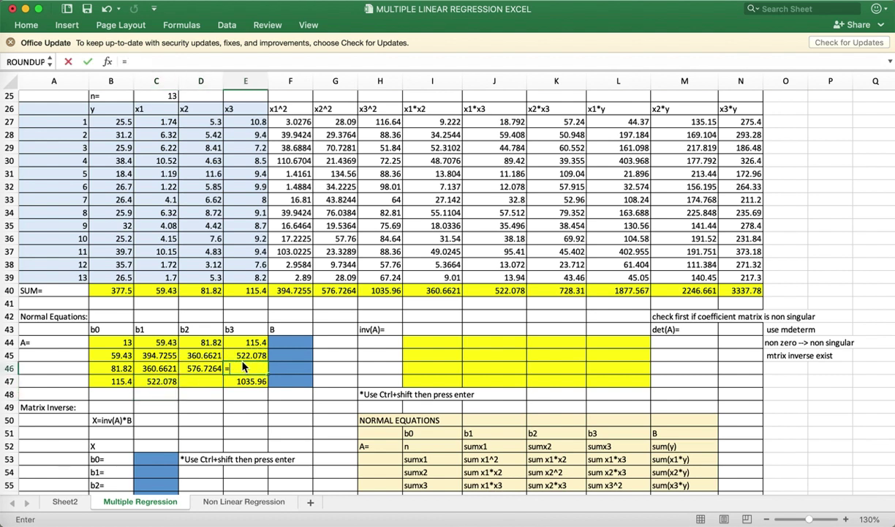
pyautogui.click(555, 291)
pyautogui.press('Return')
pyautogui.press('Left')
pyautogui.write('=')
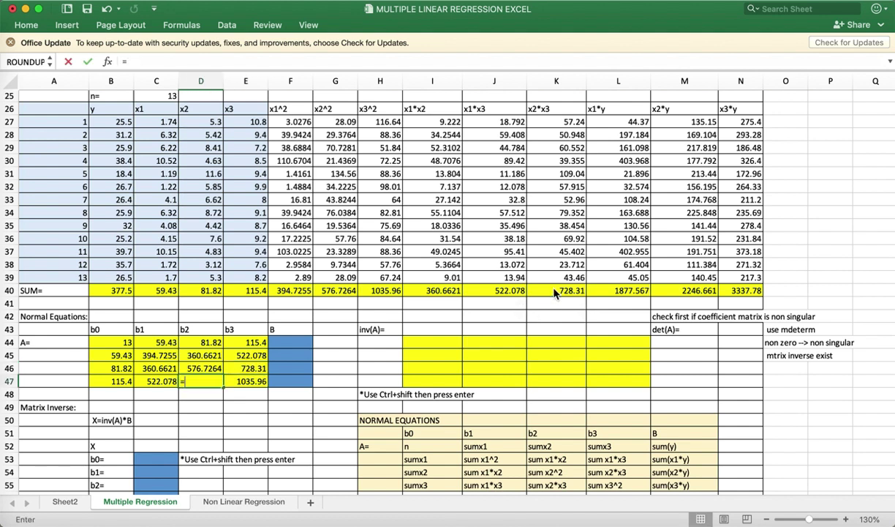
pyautogui.click(262, 371)
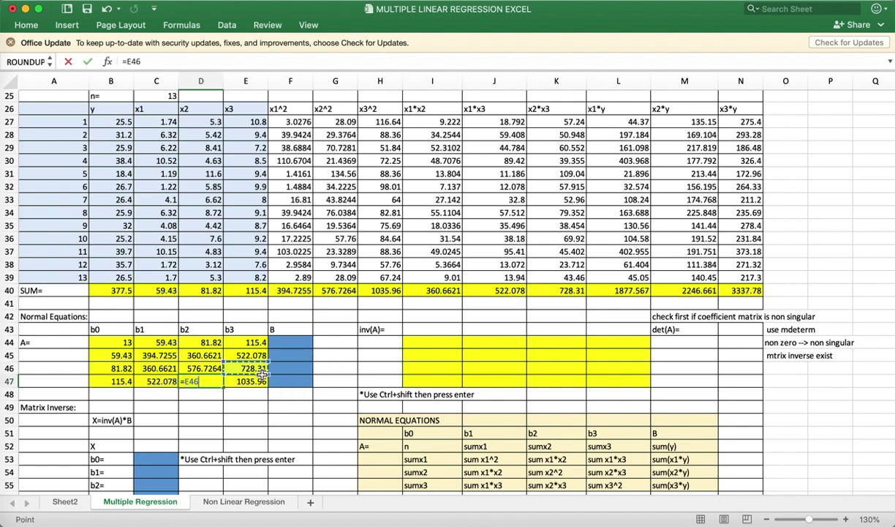
pyautogui.press('Return')
pyautogui.press('Right')
pyautogui.press('Up')
pyautogui.press('Up')
pyautogui.press('Up')
pyautogui.press('Up')
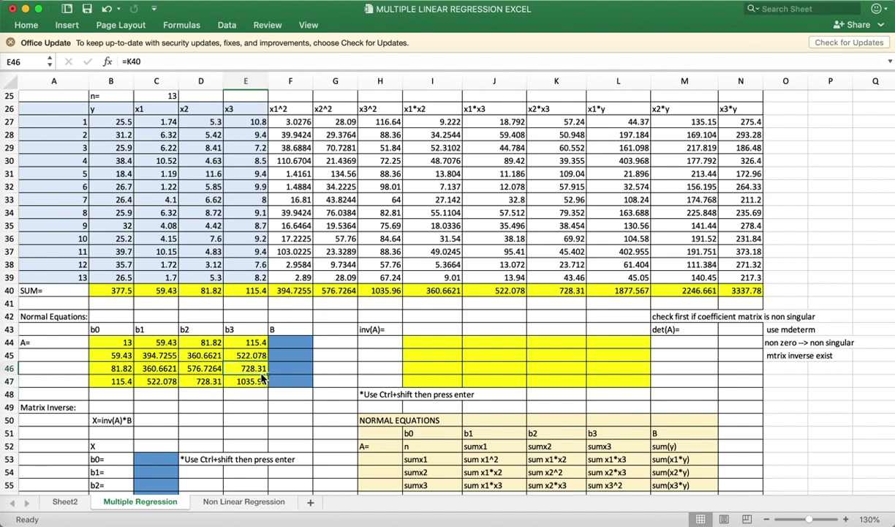
pyautogui.press('Down')
pyautogui.press('Down')
# Undo an accidental =B40 change in E46, restoring =K40 (728.31)
pyautogui.scroll(-3, 262, 378)
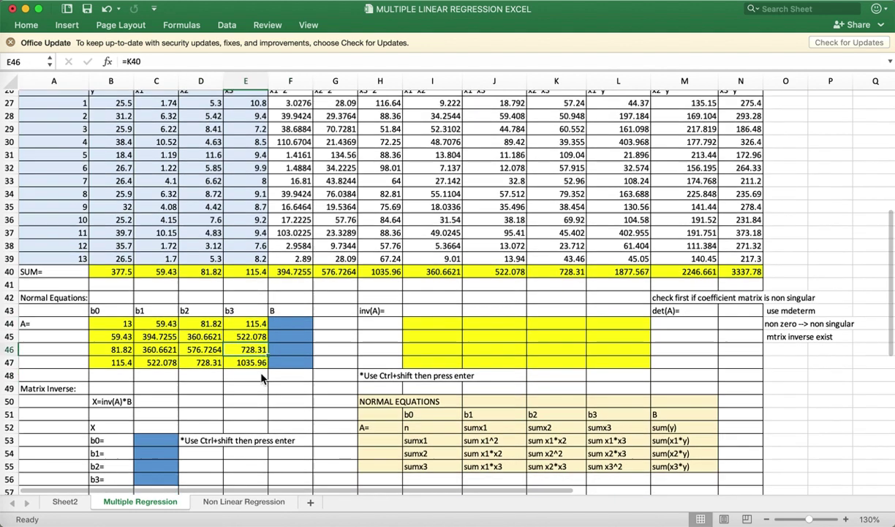
pyautogui.write('=')
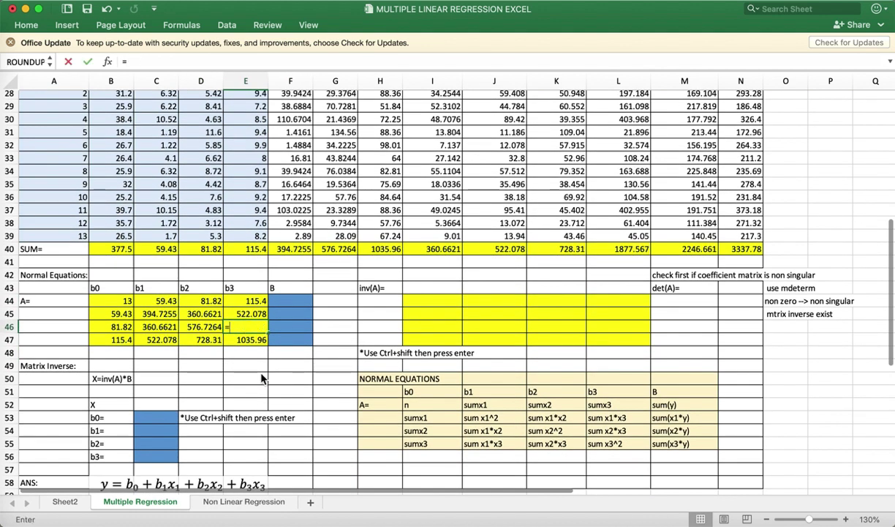
pyautogui.click(127, 251)
pyautogui.press('Return')
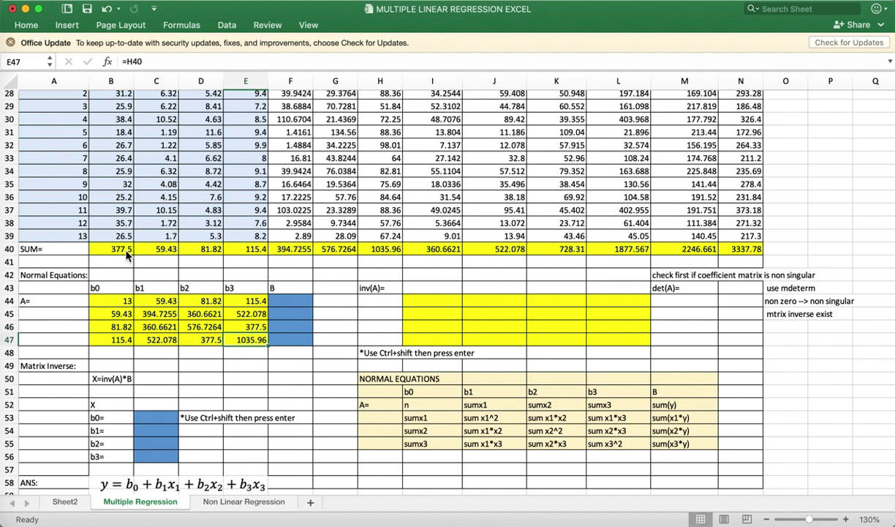
pyautogui.click(106, 9)
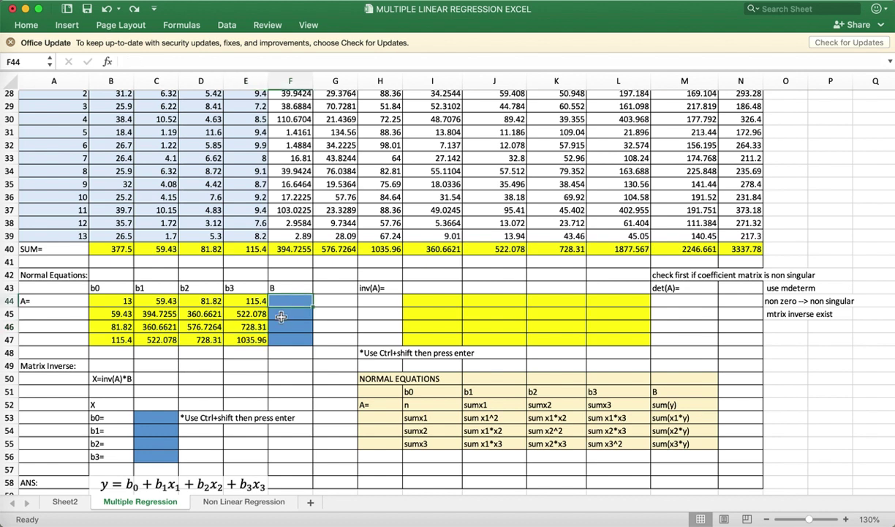
pyautogui.click(244, 60)
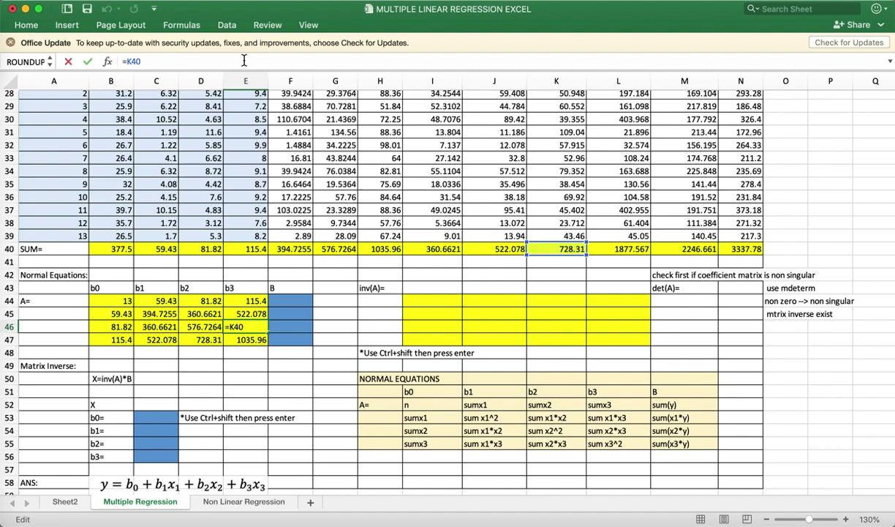
pyautogui.scroll(3, 365, 142)
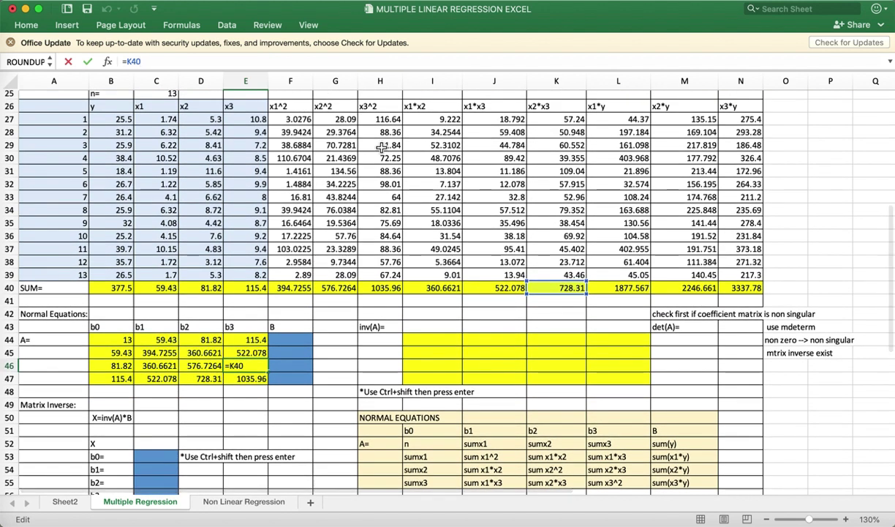
pyautogui.press('Return')
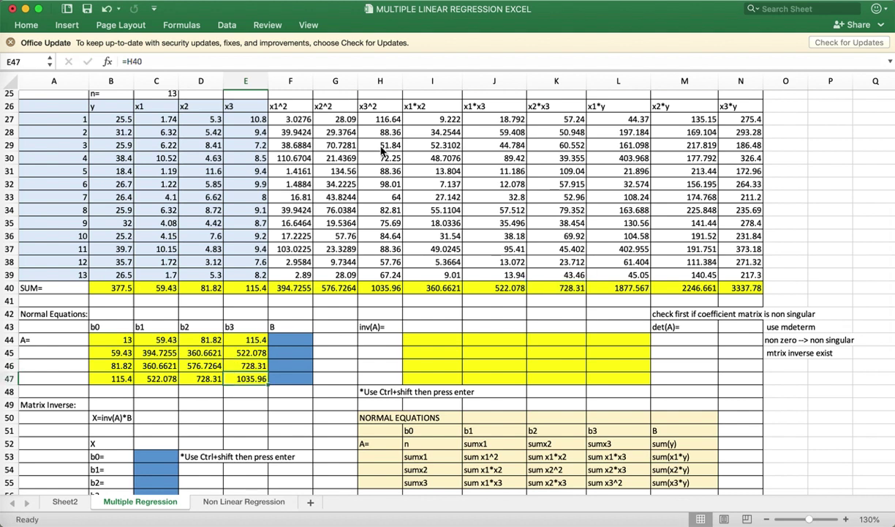
pyautogui.press('Up')
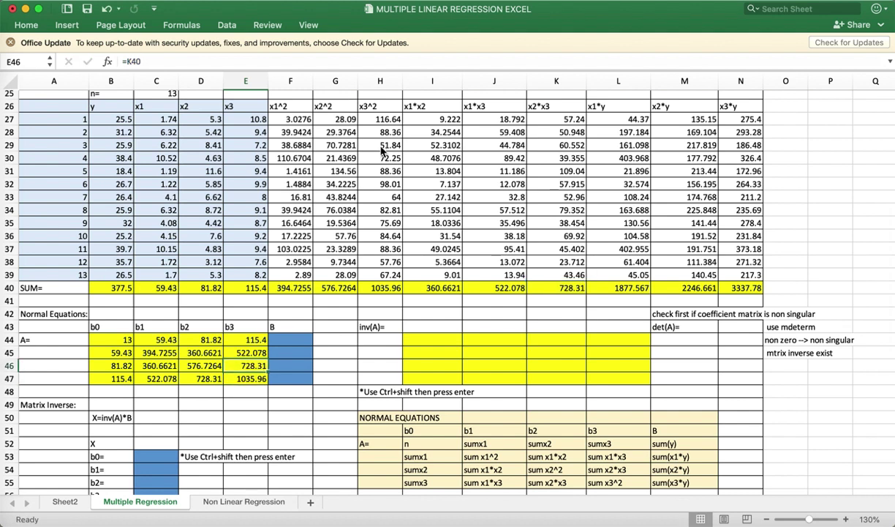
# Link F44:F47 to =B40, =L40, =M40, =N40, giving 377.5, 1877.567, 2246.661, 3337.78
pyautogui.click(293, 343)
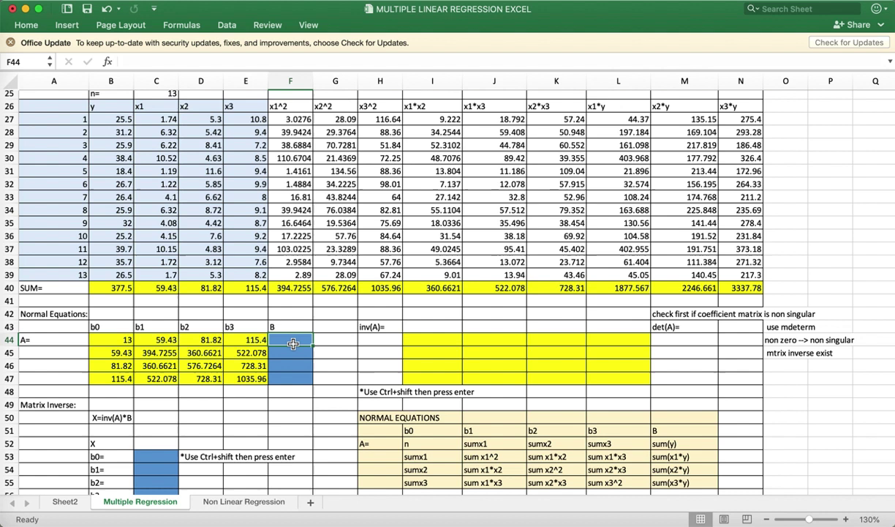
pyautogui.write('=')
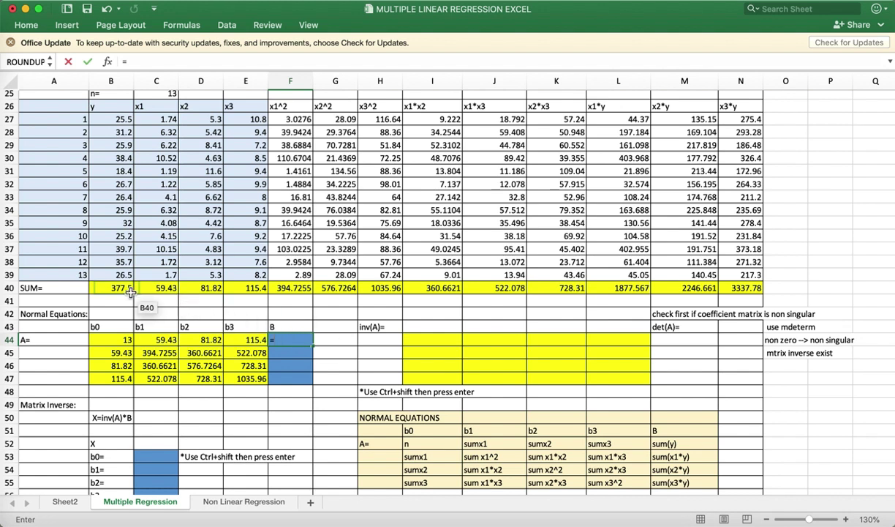
pyautogui.click(128, 292)
pyautogui.press('Return')
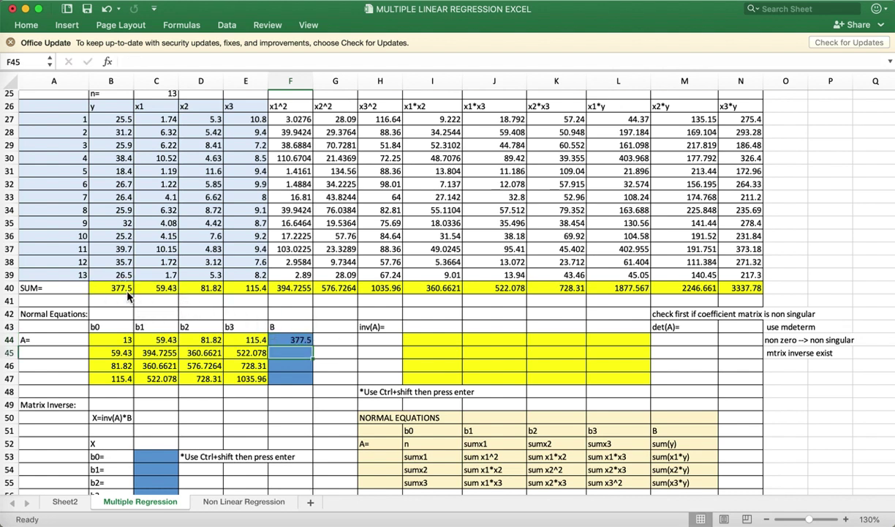
pyautogui.write('=')
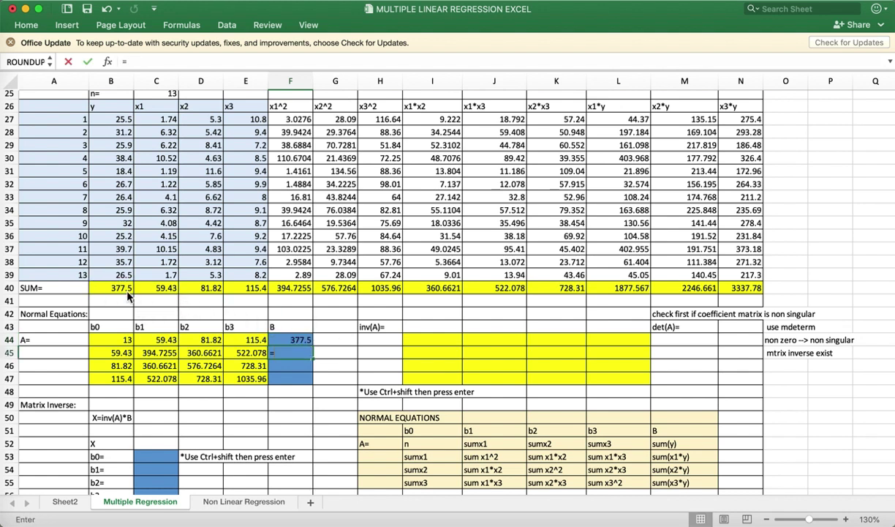
pyautogui.click(637, 289)
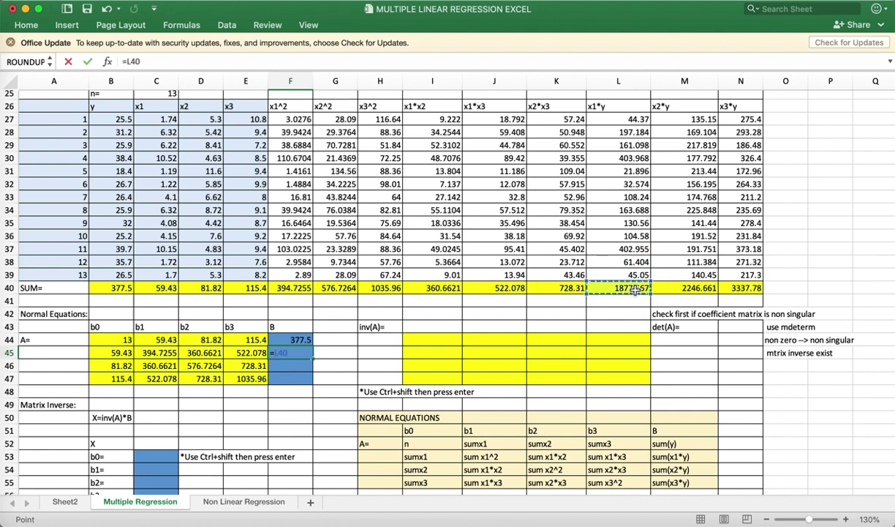
pyautogui.press('Return')
pyautogui.write('=')
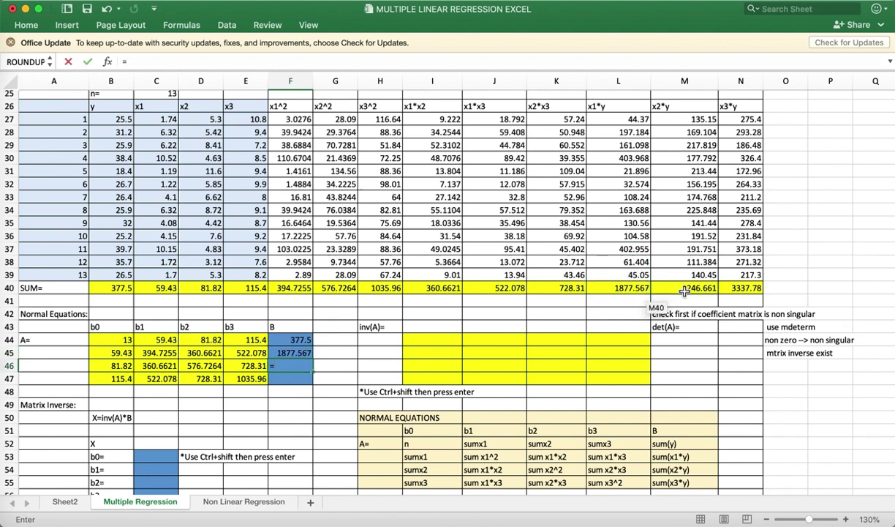
pyautogui.click(684, 291)
pyautogui.press('Return')
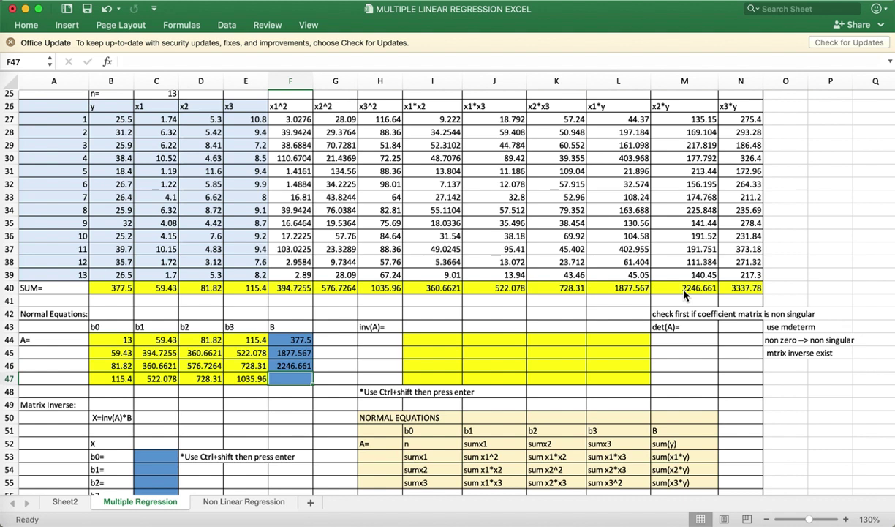
pyautogui.write('=')
pyautogui.click(755, 291)
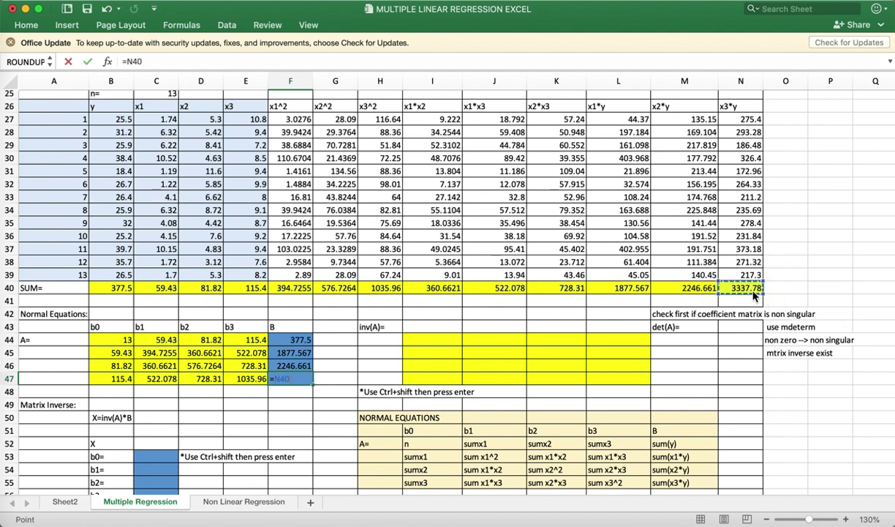
pyautogui.press('Return')
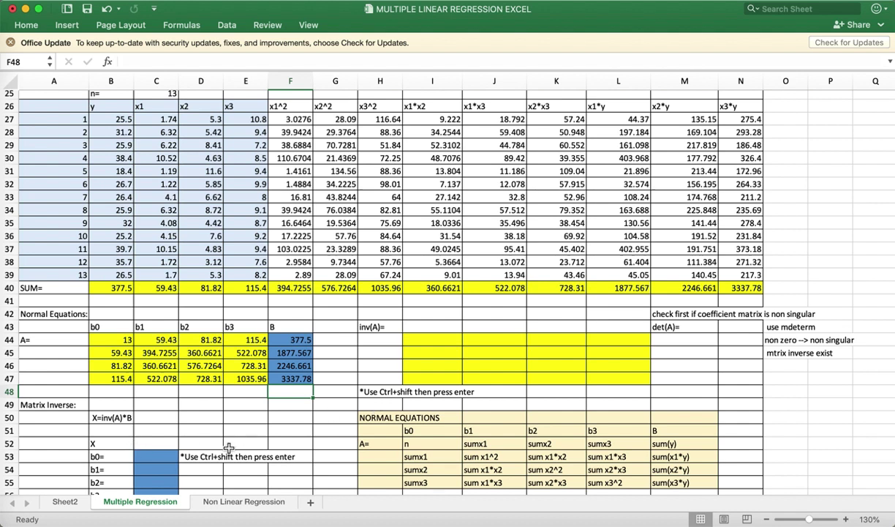
pyautogui.scroll(-4, 284, 431)
pyautogui.hscroll(-2, 284, 432)
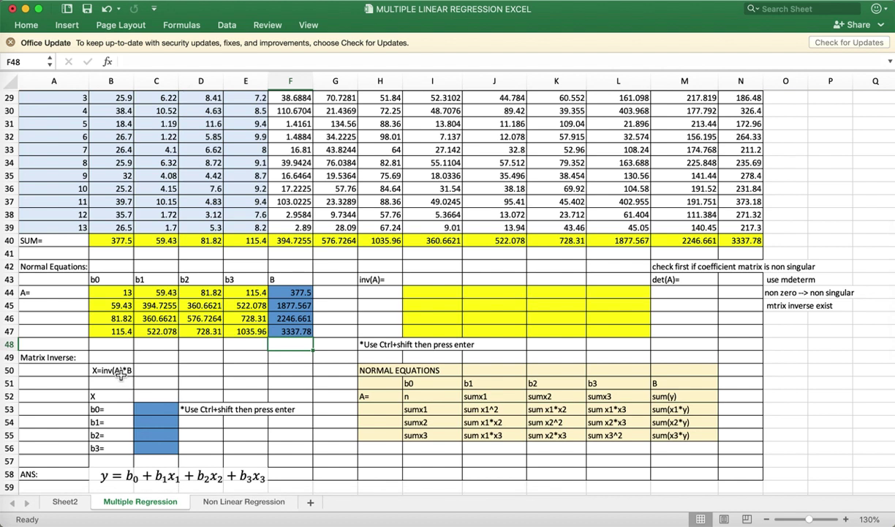
pyautogui.click(120, 373)
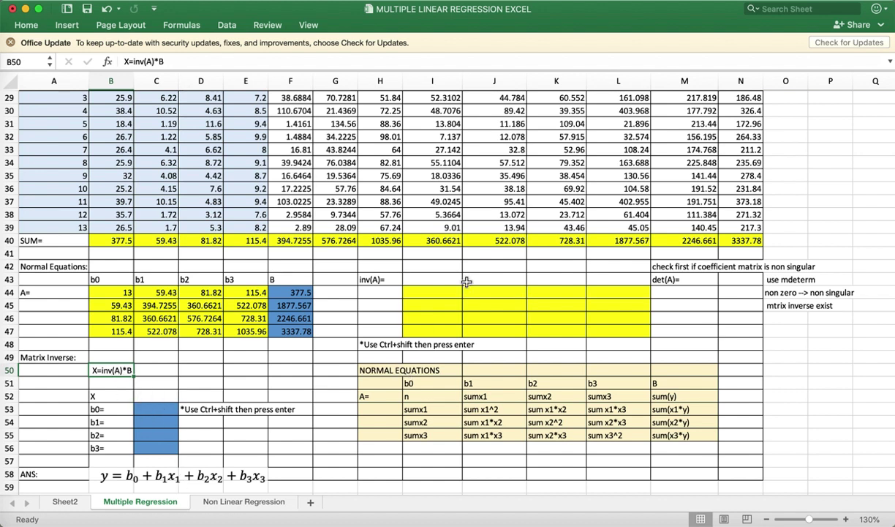
# Enter =MDETERM(B44:E47) in N43, fixing the misspelled function name, to get 1088743.2
pyautogui.click(741, 280)
pyautogui.write('=medter')
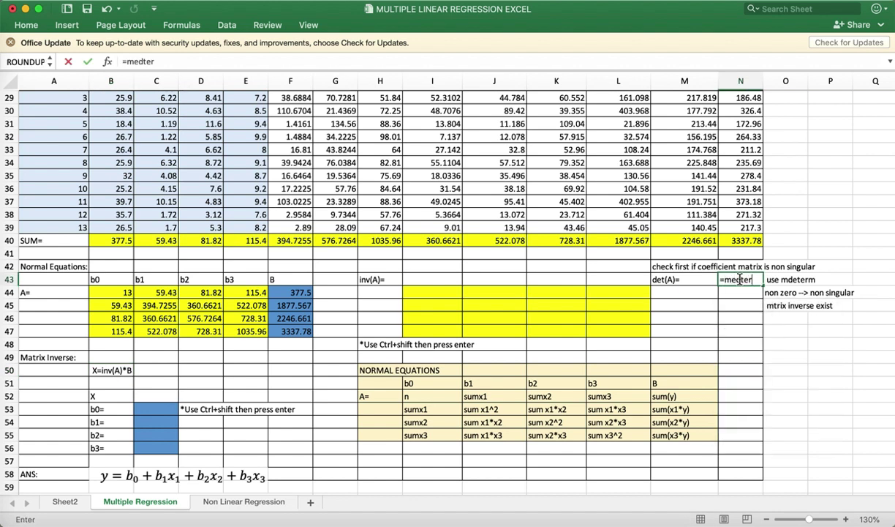
pyautogui.write('m(')
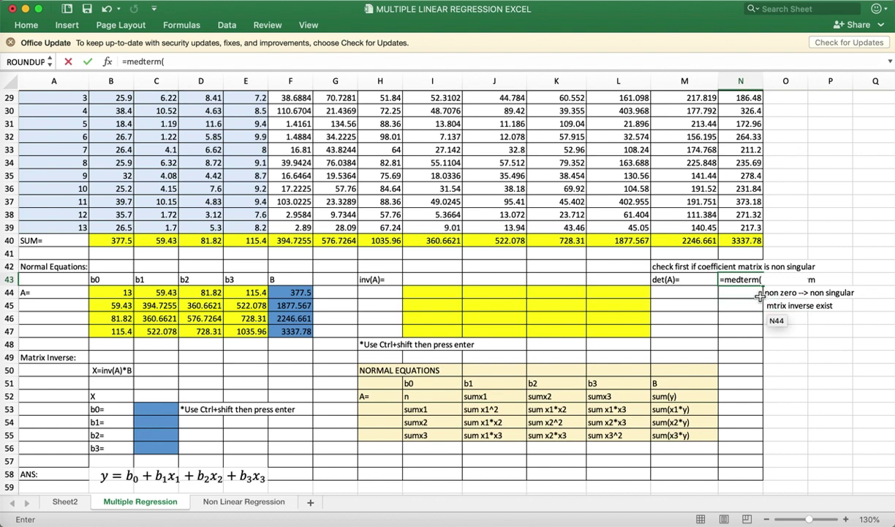
pyautogui.click(738, 282)
pyautogui.press('BackSpace')
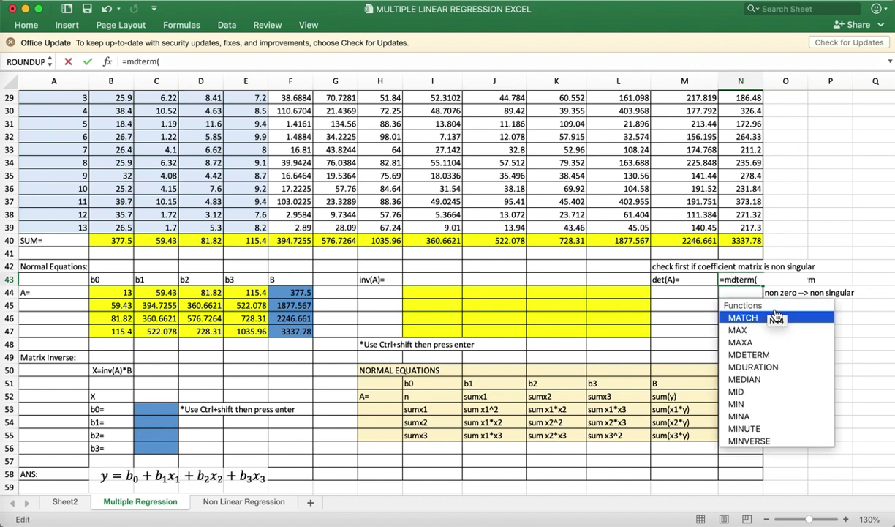
pyautogui.click(739, 282)
pyautogui.write('e')
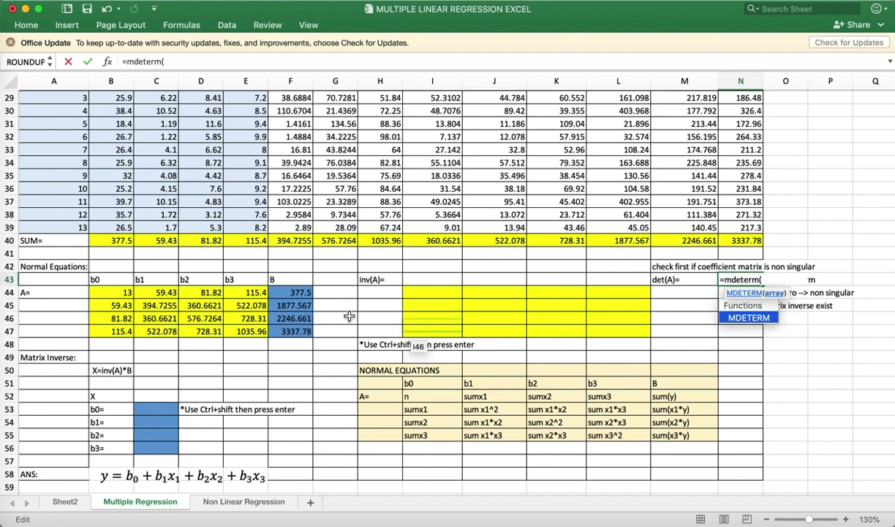
pyautogui.moveTo(118, 293); pyautogui.dragTo(249, 292)
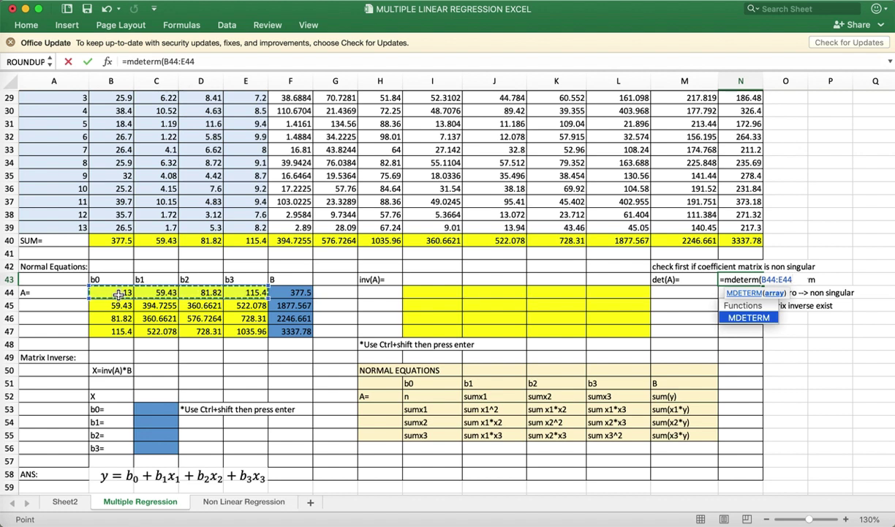
pyautogui.click(119, 294)
pyautogui.press('BackSpace')
pyautogui.press('BackSpace')
pyautogui.press('BackSpace')
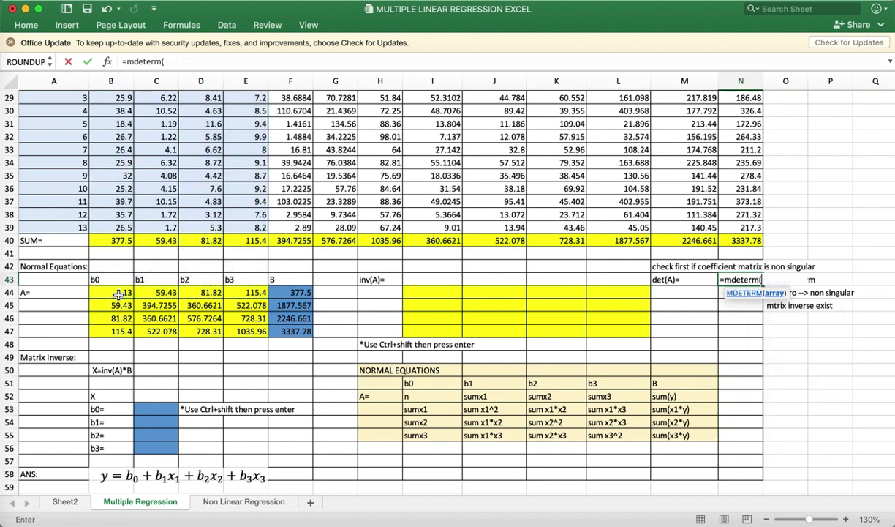
pyautogui.moveTo(111, 291); pyautogui.dragTo(240, 333)
pyautogui.write(')')
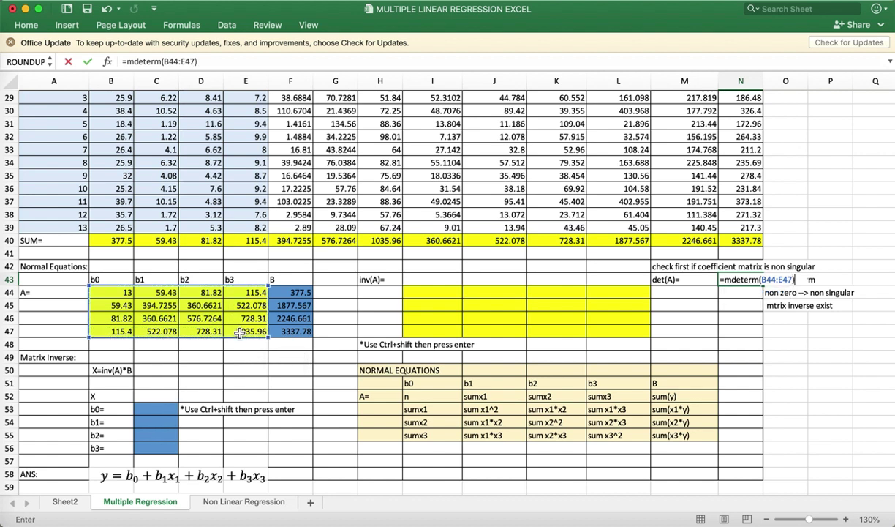
pyautogui.press('Return')
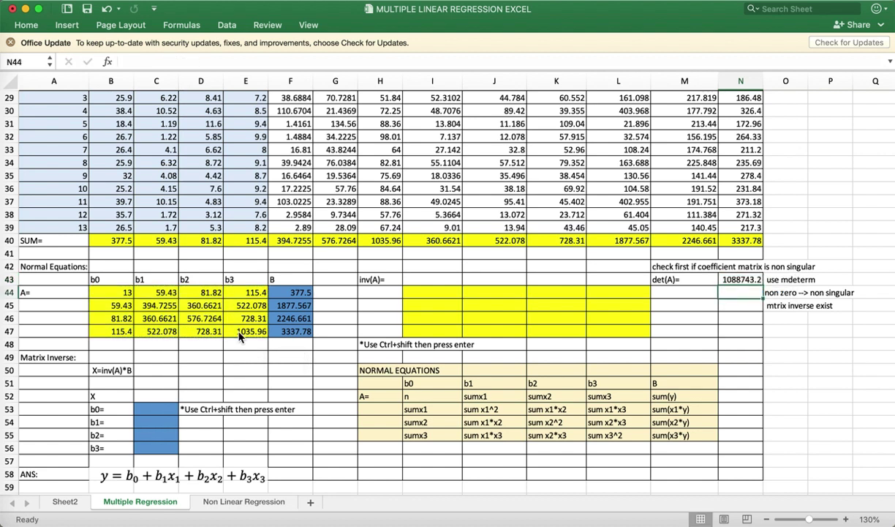
pyautogui.press('Up')
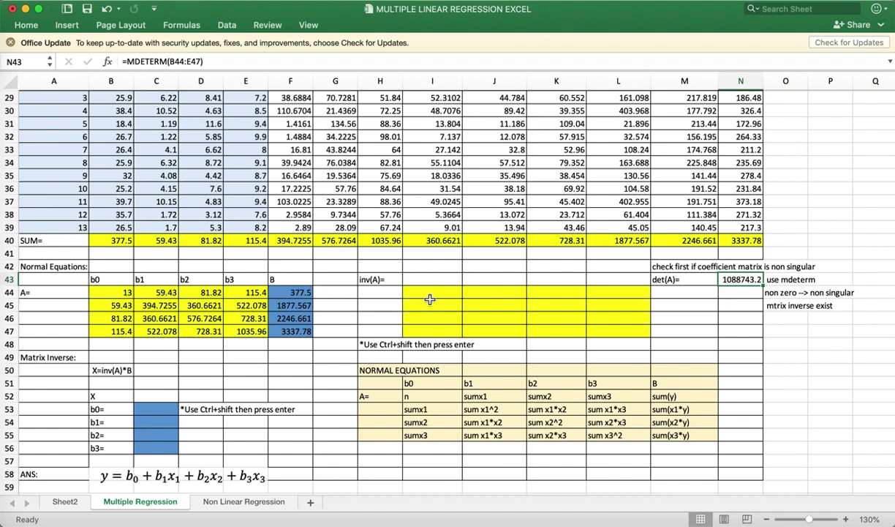
# Enter {=MINVERSE(B44:E47)} as an array formula across I44:L47
pyautogui.moveTo(430, 295); pyautogui.dragTo(618, 300)
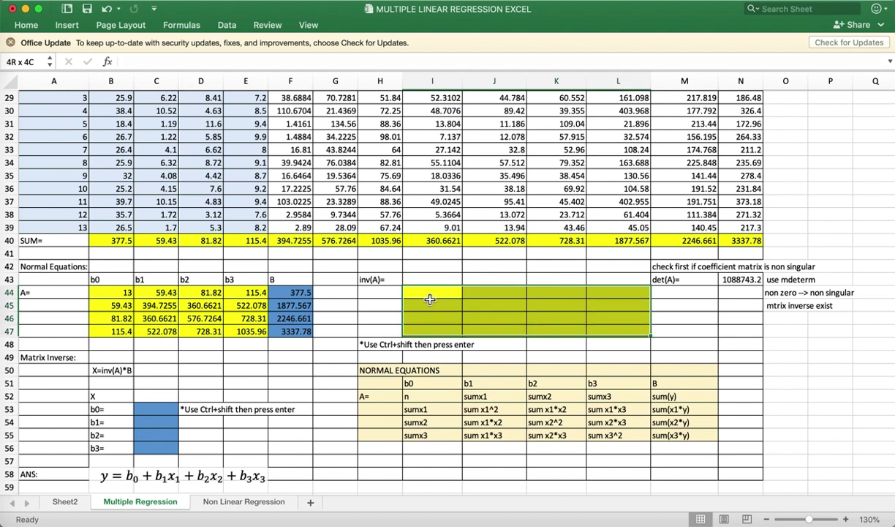
pyautogui.moveTo(430, 299); pyautogui.dragTo(430, 299)
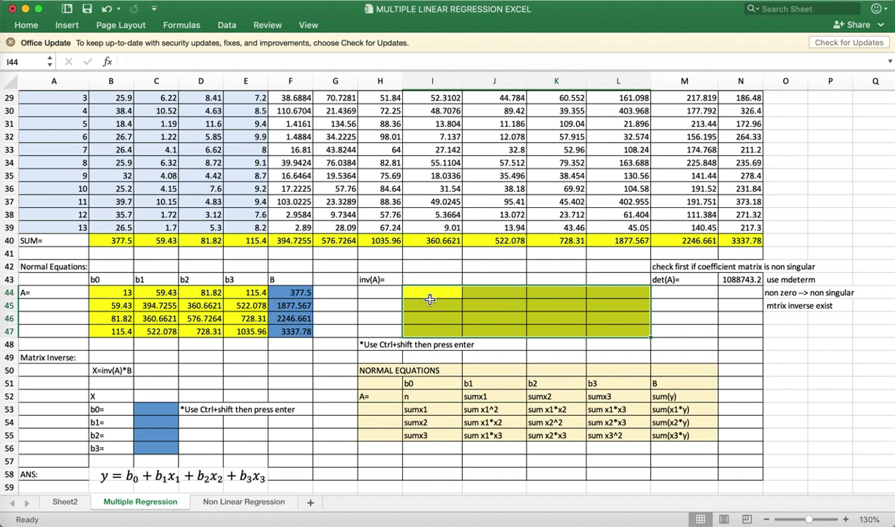
pyautogui.write('=mi')
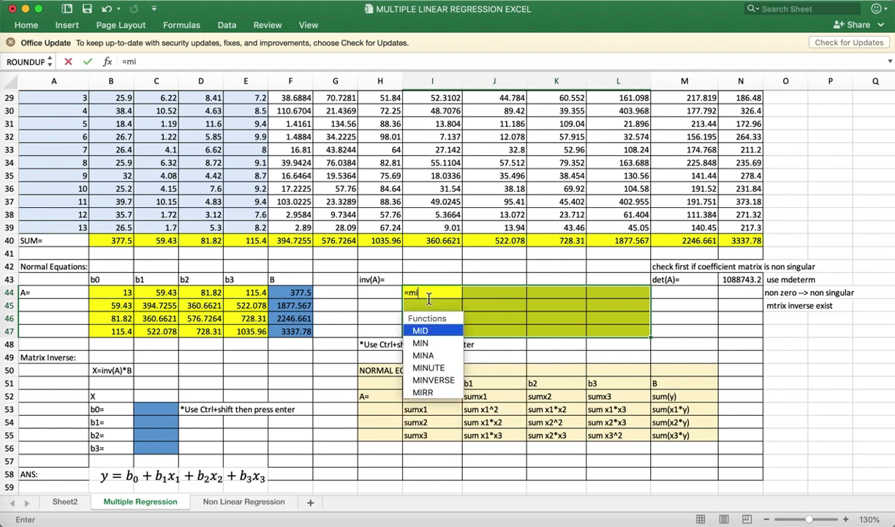
pyautogui.write('nverse')
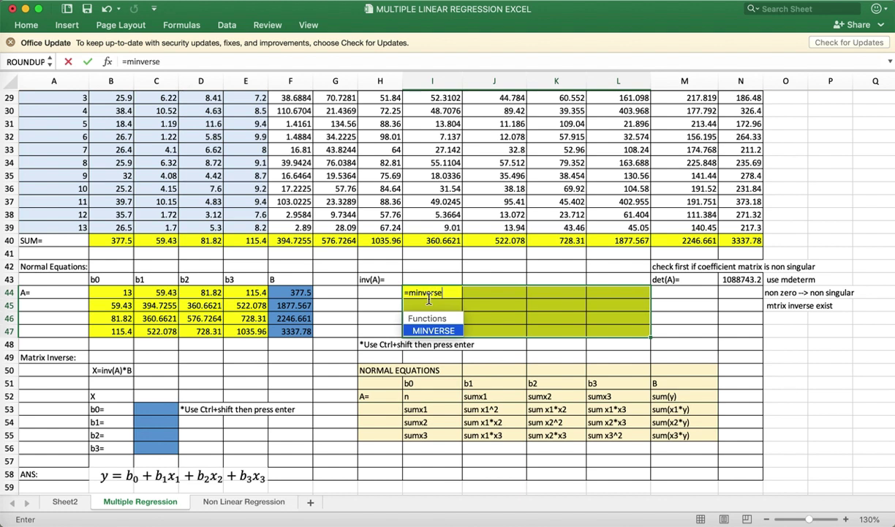
pyautogui.write('(')
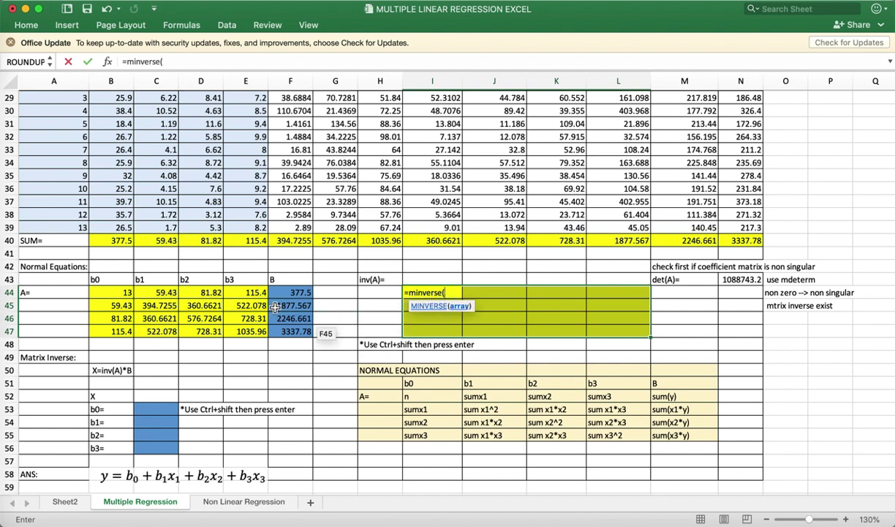
pyautogui.moveTo(117, 293); pyautogui.dragTo(129, 294)
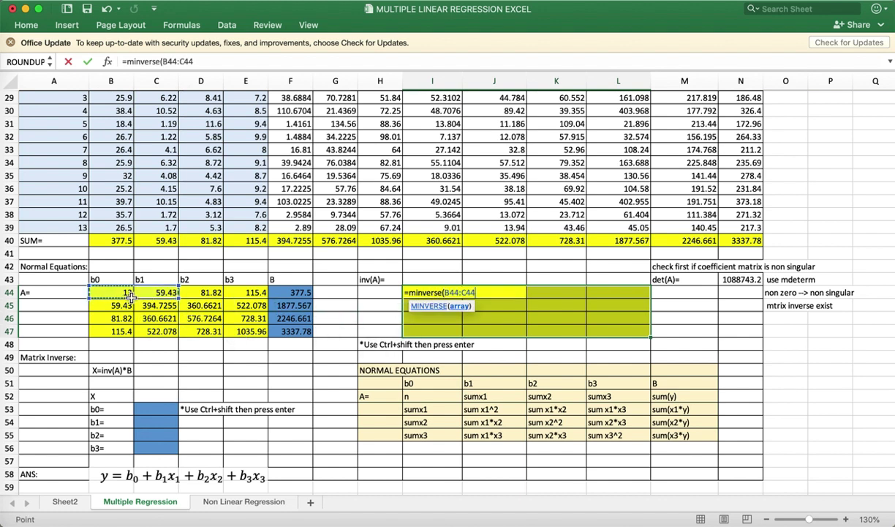
pyautogui.hotkey('shift', 'Right')
pyautogui.hotkey('shift', 'Right')
pyautogui.hotkey('shift', 'Down')
pyautogui.hotkey('shift', 'Down')
pyautogui.hotkey('shift', 'Down')
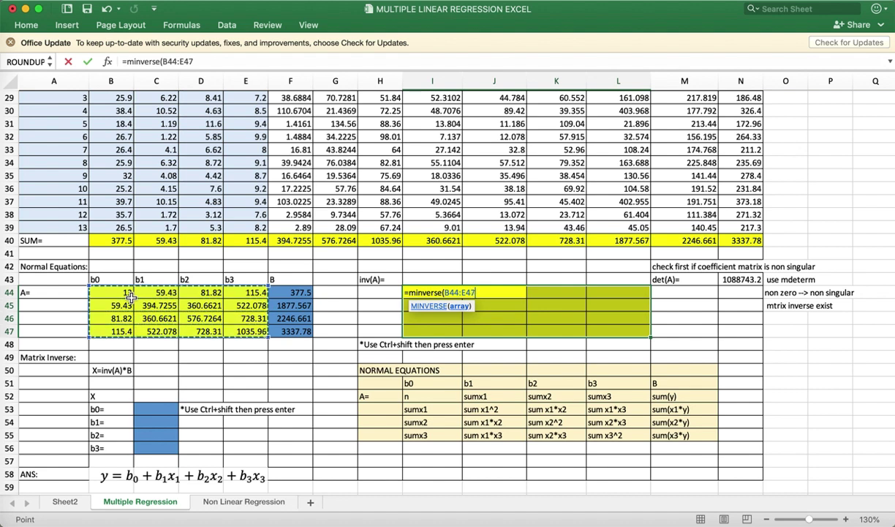
pyautogui.write(')')
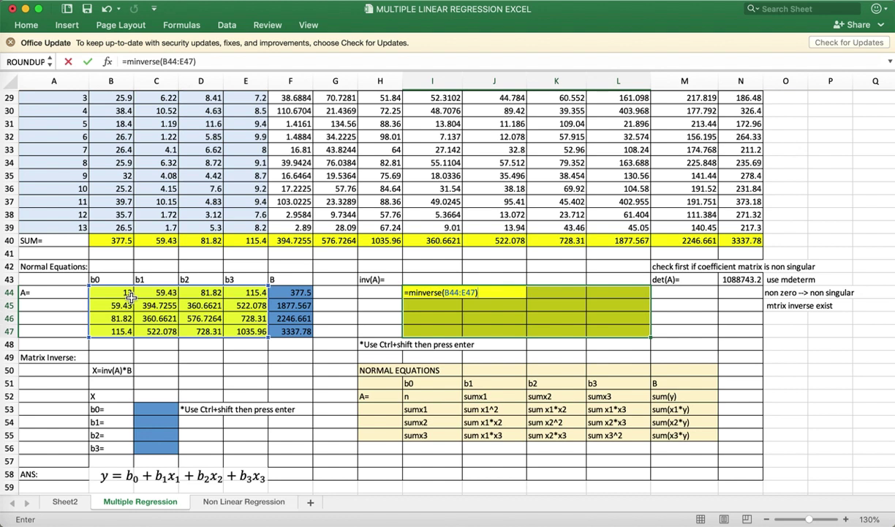
pyautogui.hotkey('alt', 'Return')
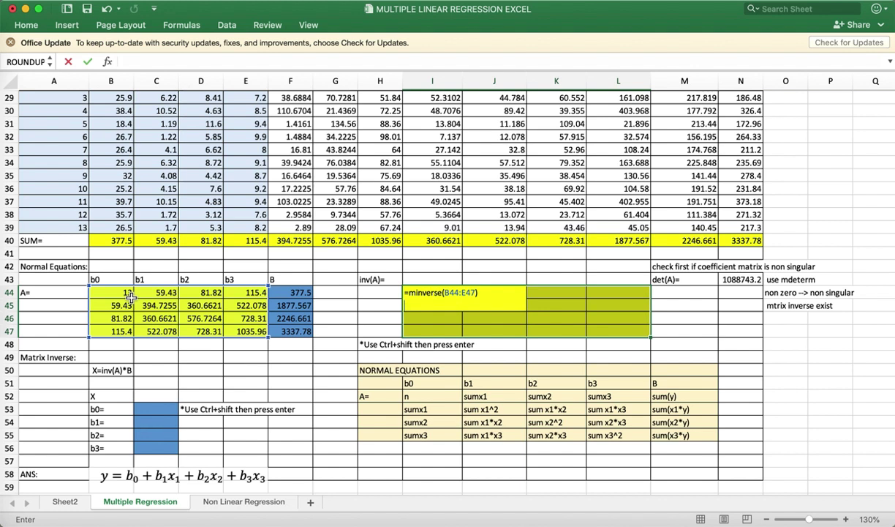
pyautogui.press('BackSpace')
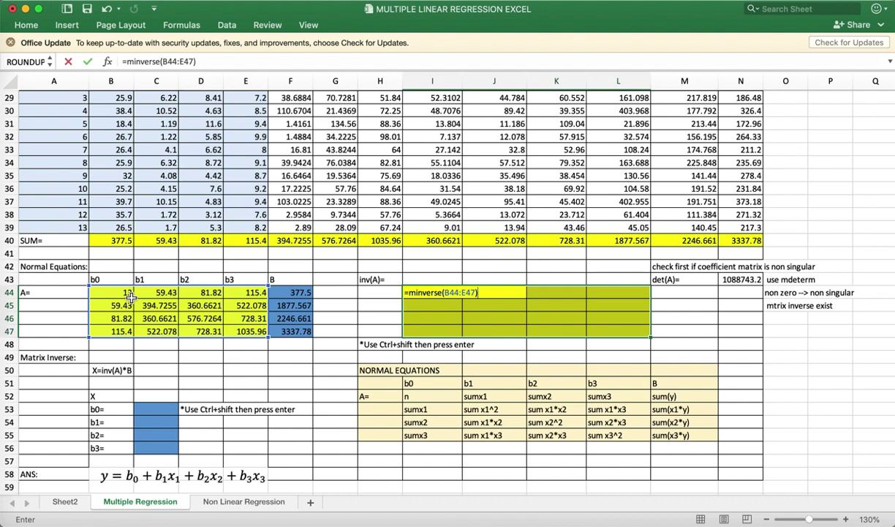
pyautogui.hotkey('ctrl', 'shift', 'Return')
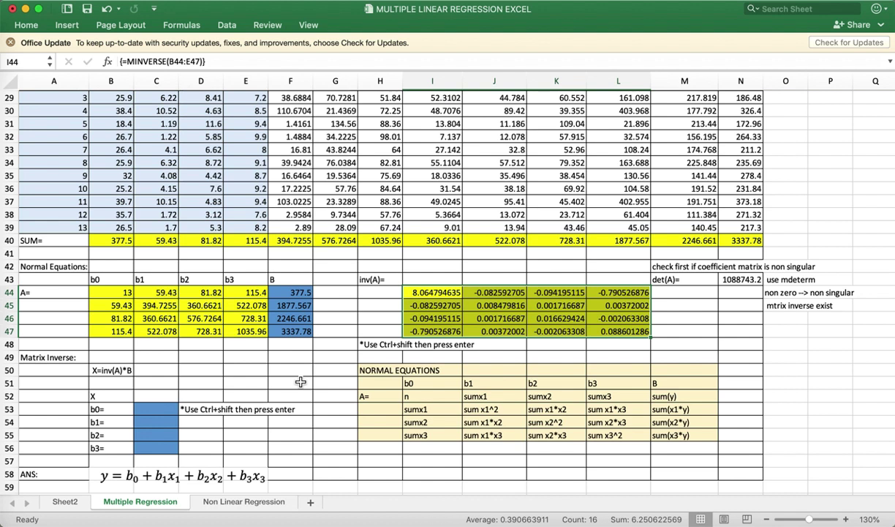
pyautogui.click(300, 381)
# Enter the note 'minverse' in I43 beside the inv(A)= heading
pyautogui.scroll(-2, 256, 366)
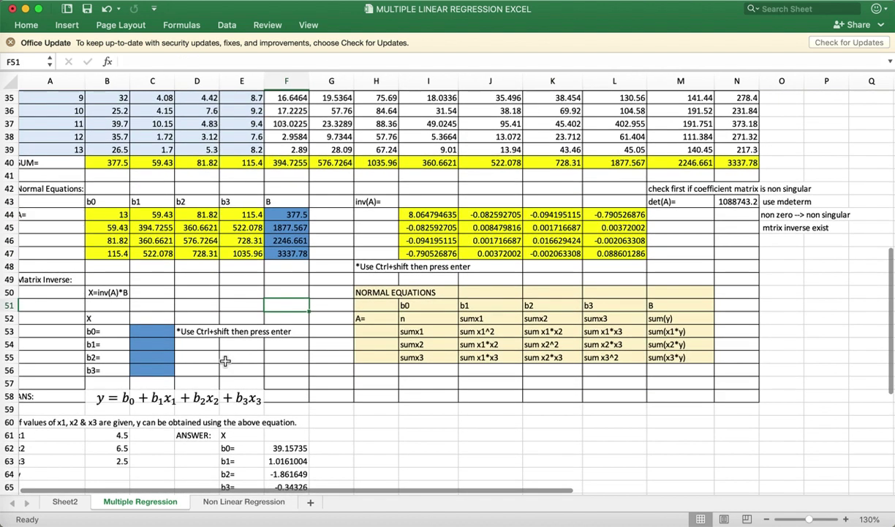
pyautogui.click(156, 332)
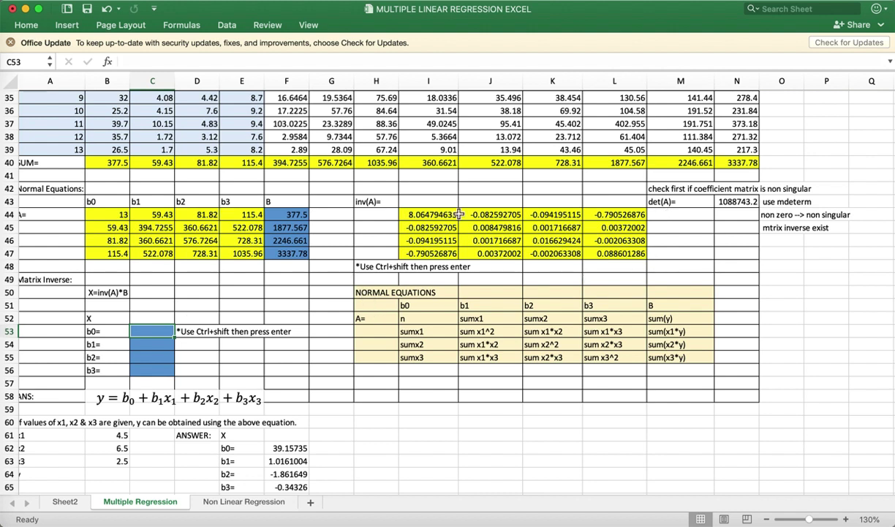
pyautogui.doubleClick(430, 200)
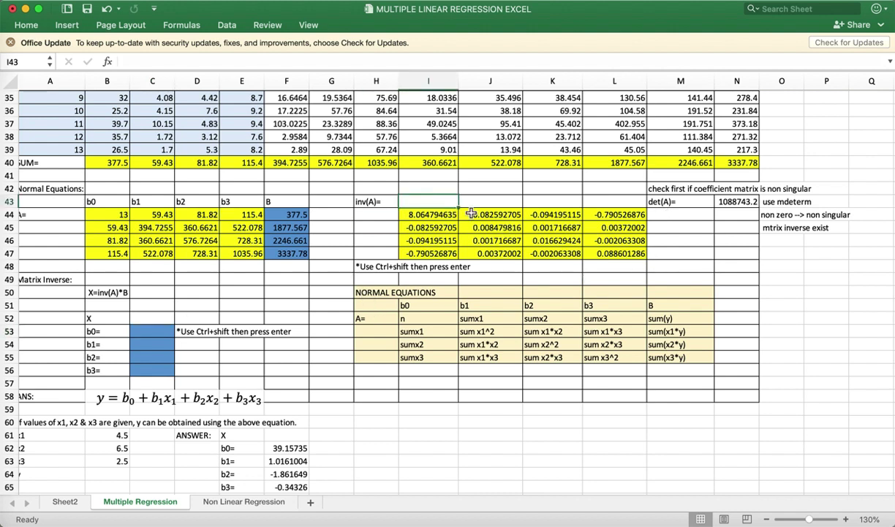
pyautogui.write('minv')
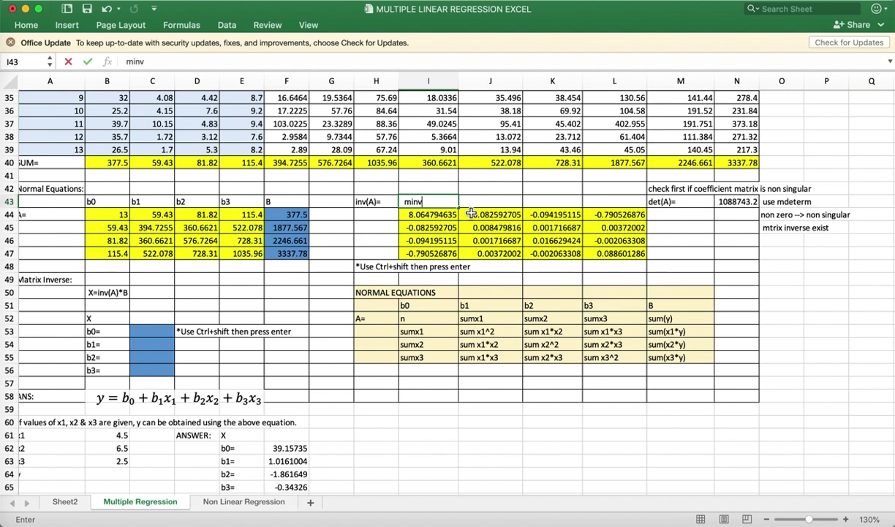
pyautogui.write('erse')
pyautogui.press('Return')
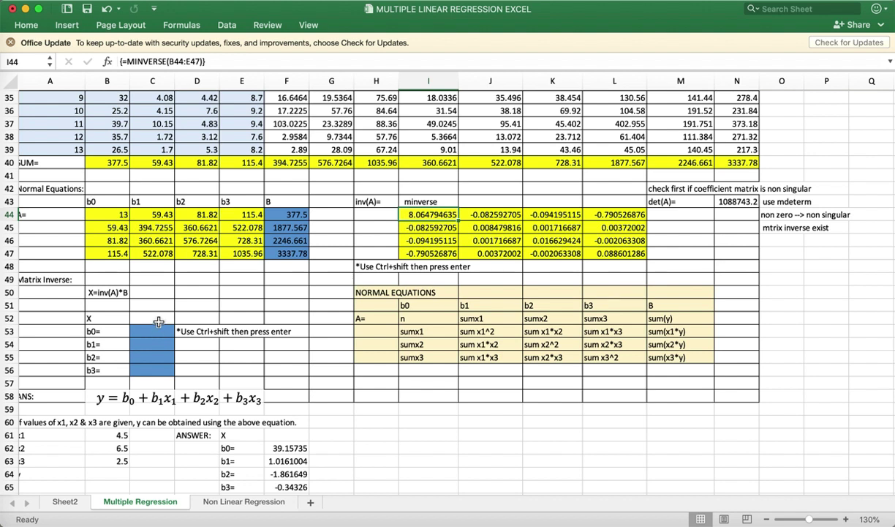
pyautogui.doubleClick(157, 318)
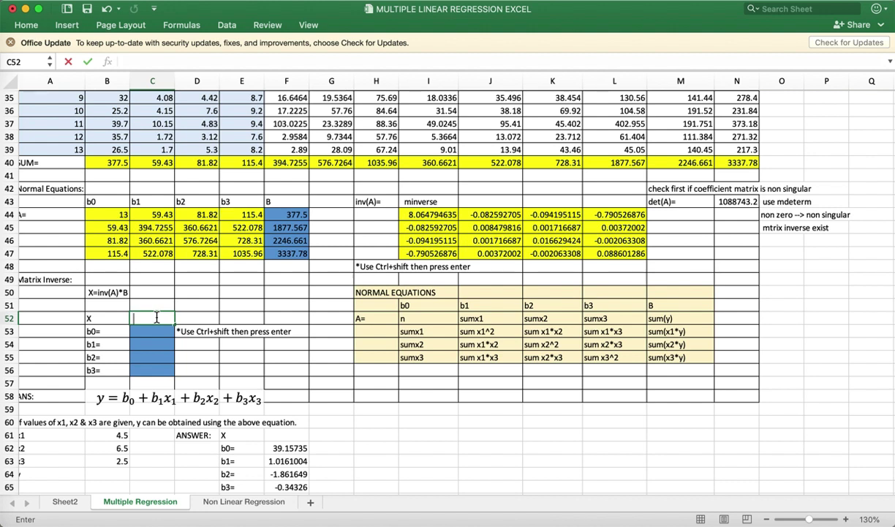
# Label cell C52 'mmult'
pyautogui.write('mmult')
pyautogui.press('Return')
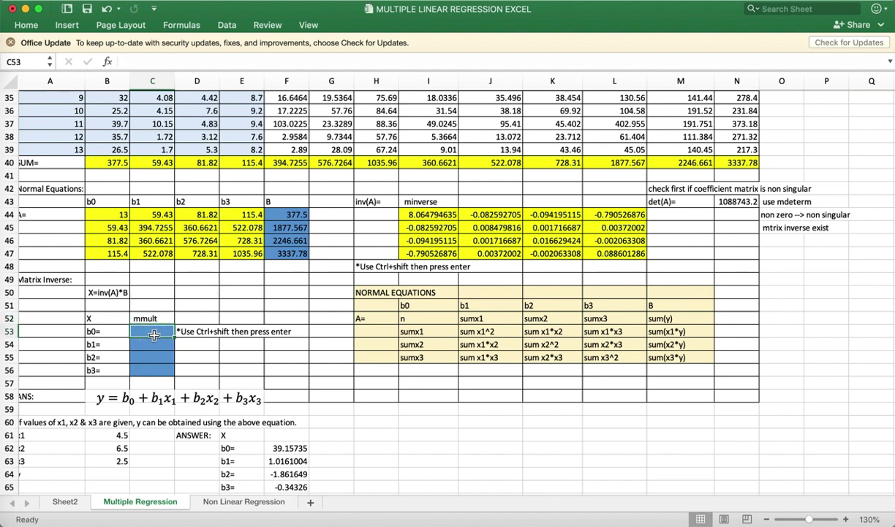
# Enter the array formula =MMULT(I44:L47,F44:F47) across C53:C56 to get coefficients b0–b3
pyautogui.moveTo(146, 339); pyautogui.dragTo(158, 371)
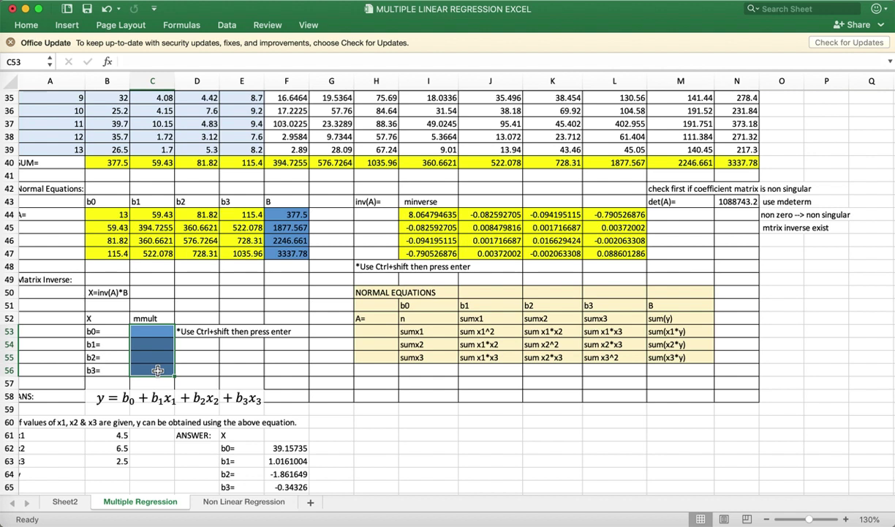
pyautogui.write('=')
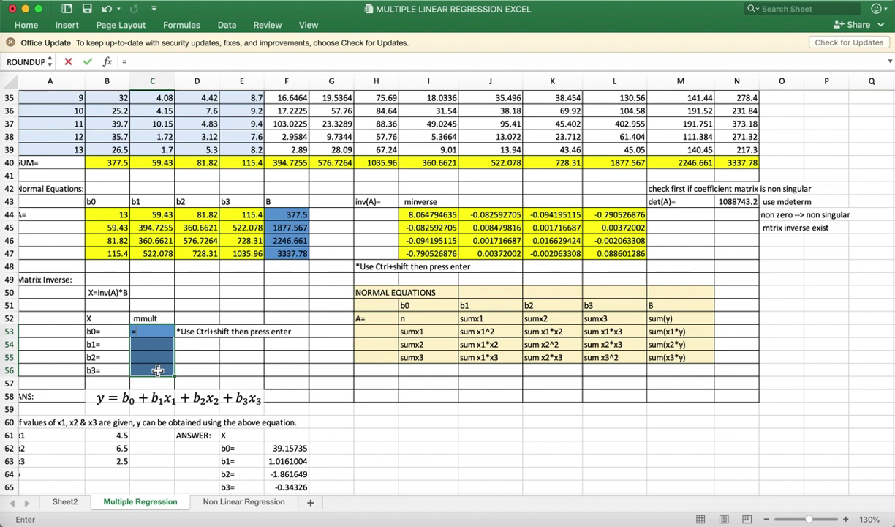
pyautogui.write('mmu')
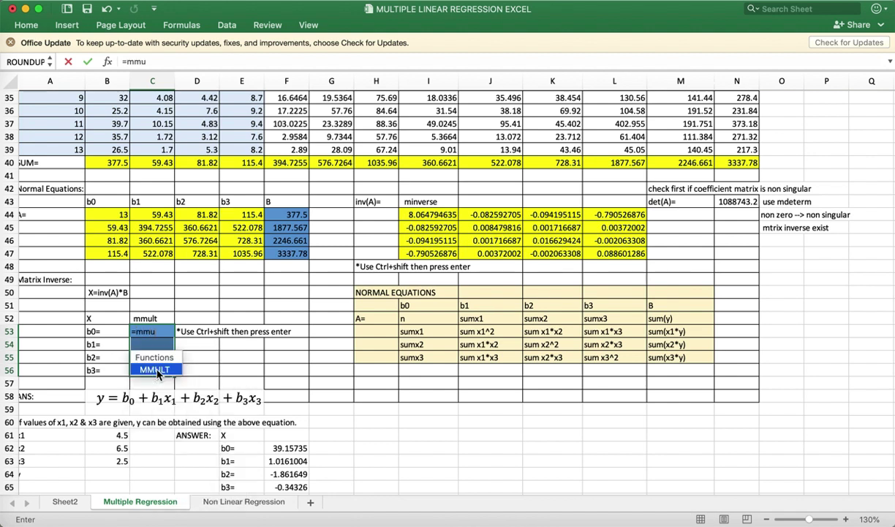
pyautogui.write('lt(')
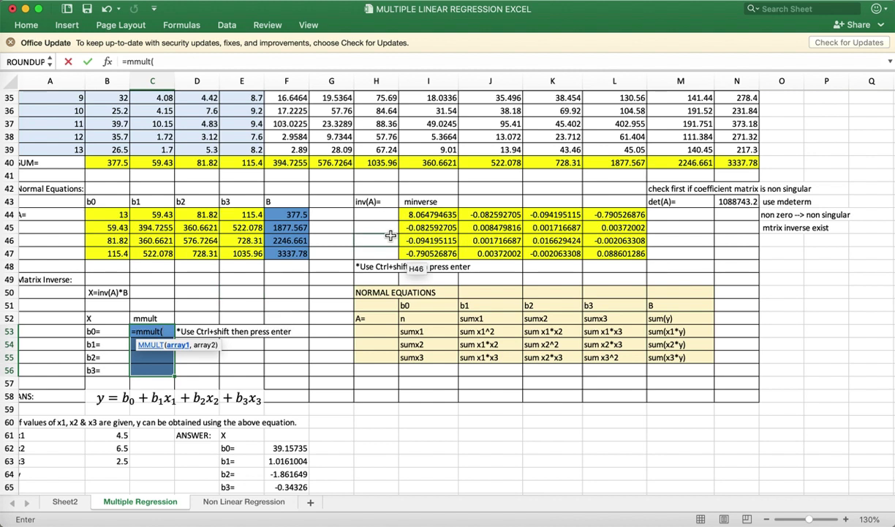
pyautogui.moveTo(422, 215); pyautogui.dragTo(424, 217)
pyautogui.hotkey('shift', 'Right')
pyautogui.hotkey('shift', 'Right')
pyautogui.hotkey('shift', 'Right')
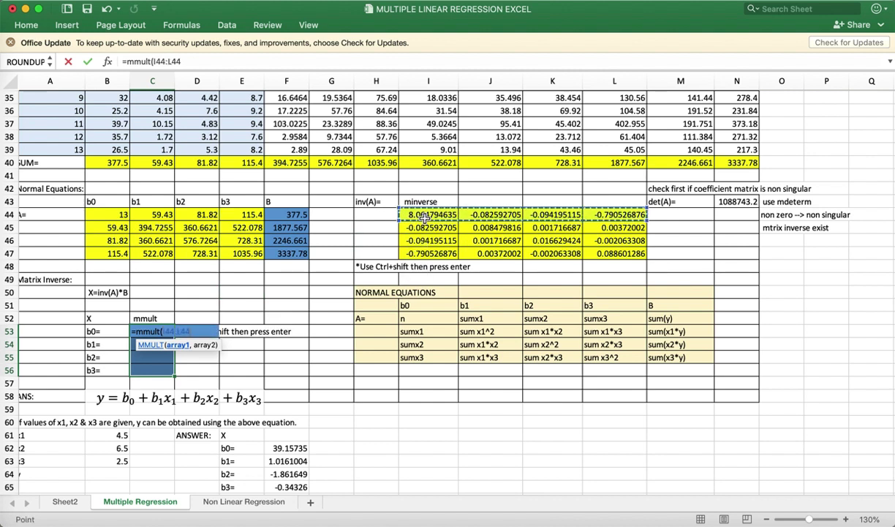
pyautogui.hotkey('shift', 'Down')
pyautogui.hotkey('shift', 'Down')
pyautogui.hotkey('shift', 'Down')
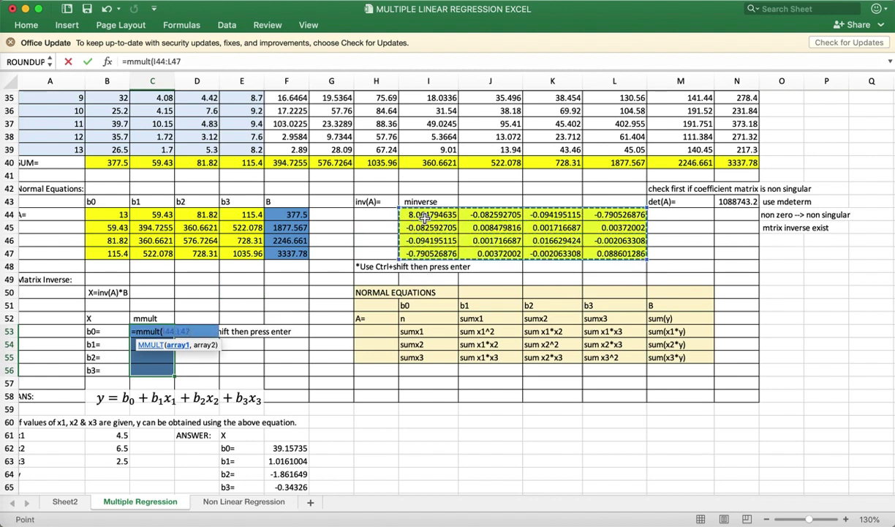
pyautogui.write(',')
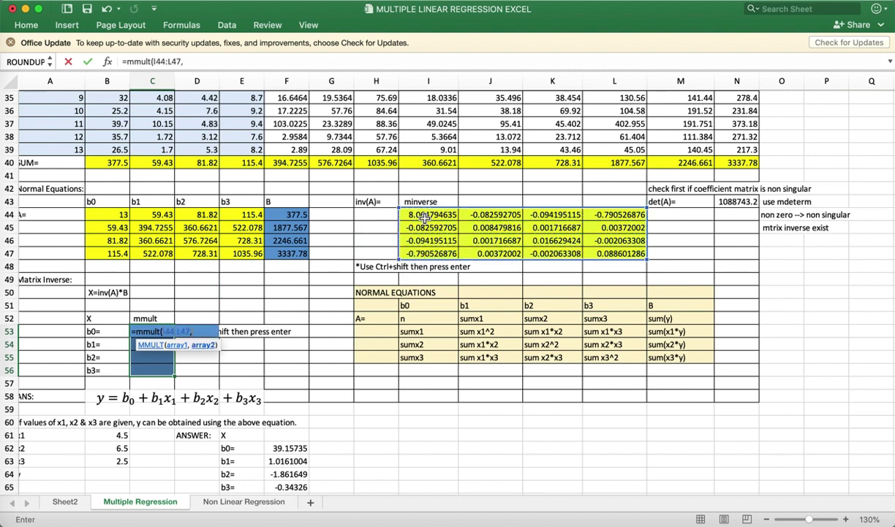
pyautogui.click(292, 214)
pyautogui.hotkey('shift', 'Down')
pyautogui.hotkey('shift', 'Down')
pyautogui.hotkey('shift', 'Down')
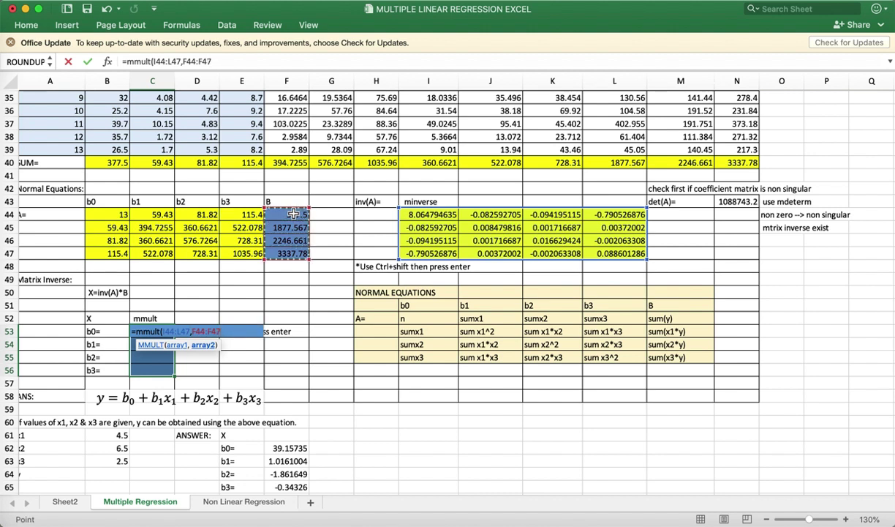
pyautogui.write(')')
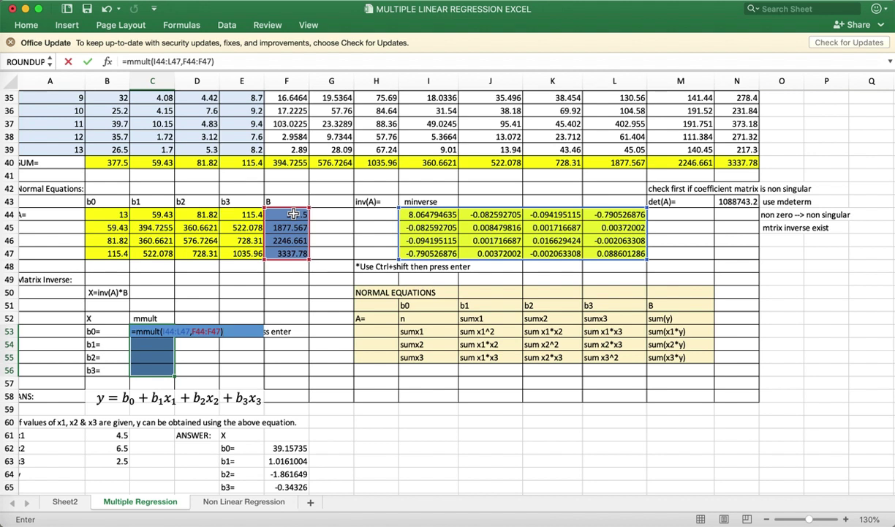
pyautogui.hotkey('ctrl', 'shift', 'Return')
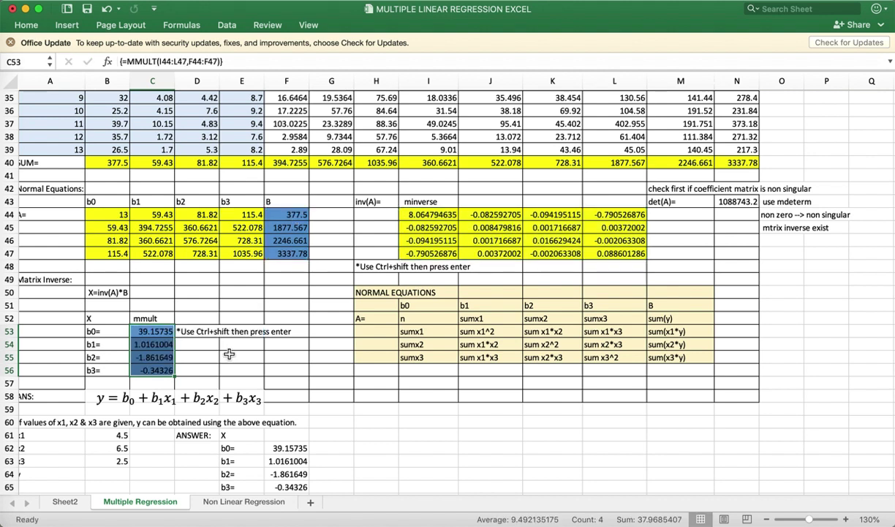
pyautogui.click(229, 354)
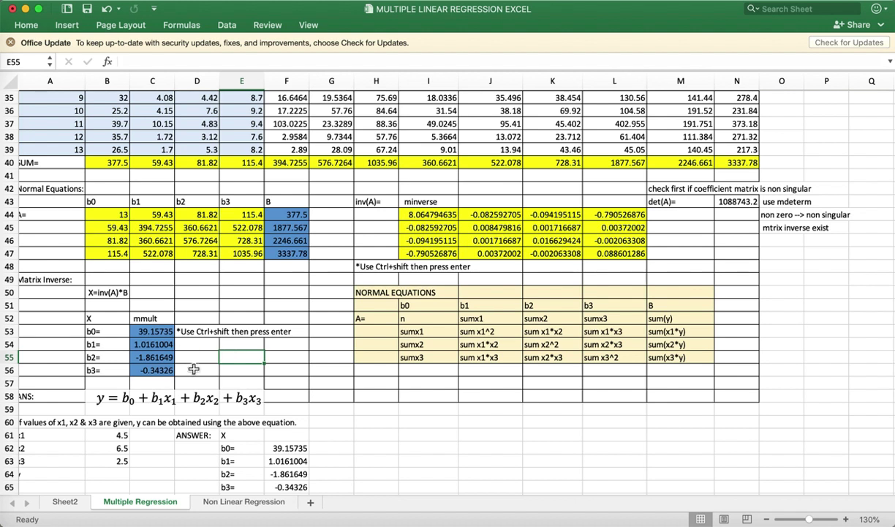
pyautogui.scroll(-3, 330, 438)
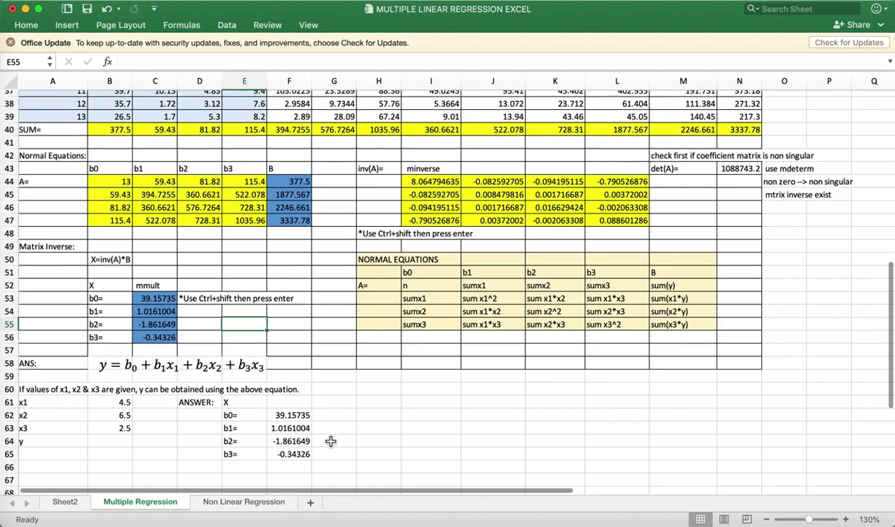
pyautogui.click(290, 414)
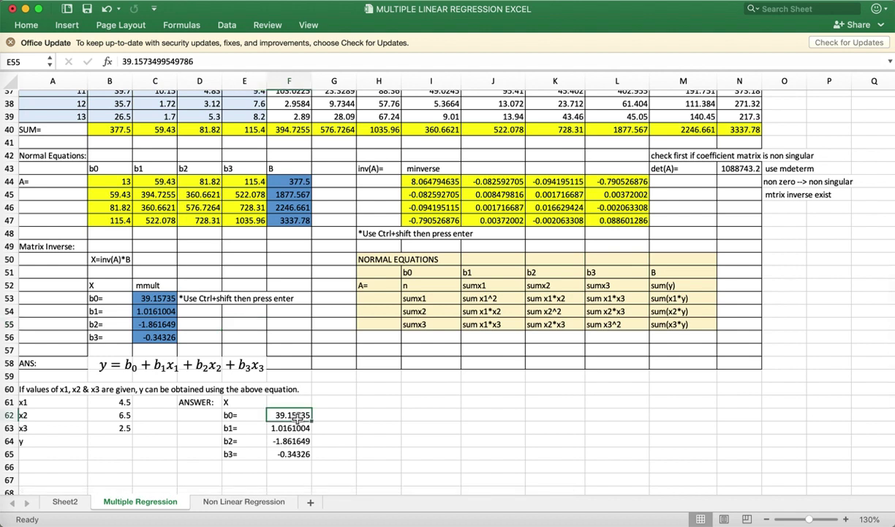
pyautogui.moveTo(295, 416); pyautogui.dragTo(291, 452)
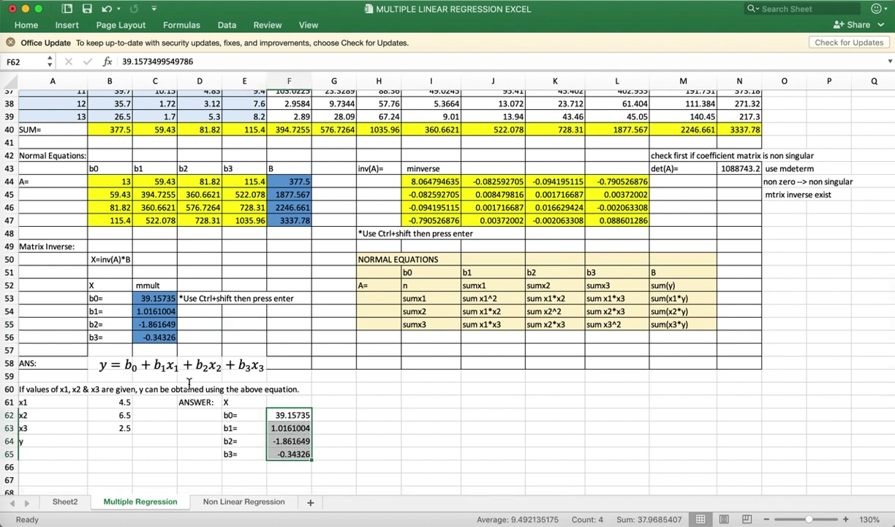
# Replace b0 and b1 in the equation with 39.167 and 1.016
pyautogui.click(135, 368)
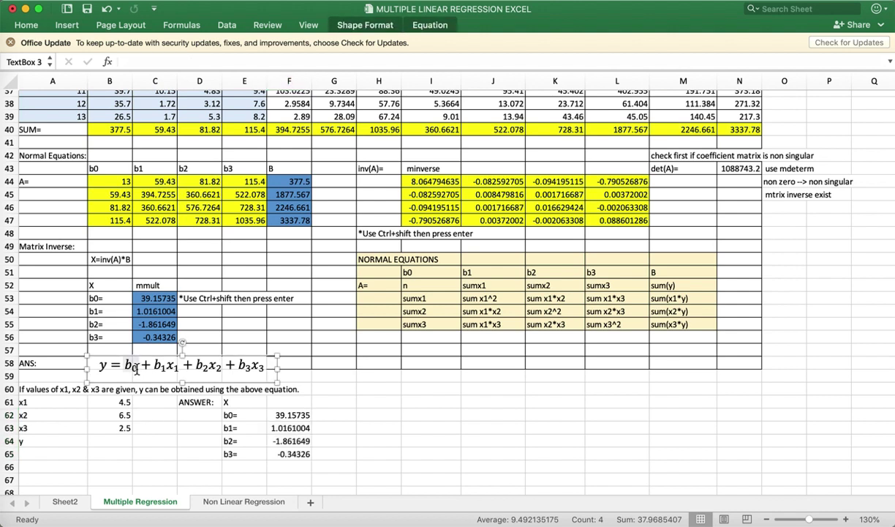
pyautogui.press('BackSpace')
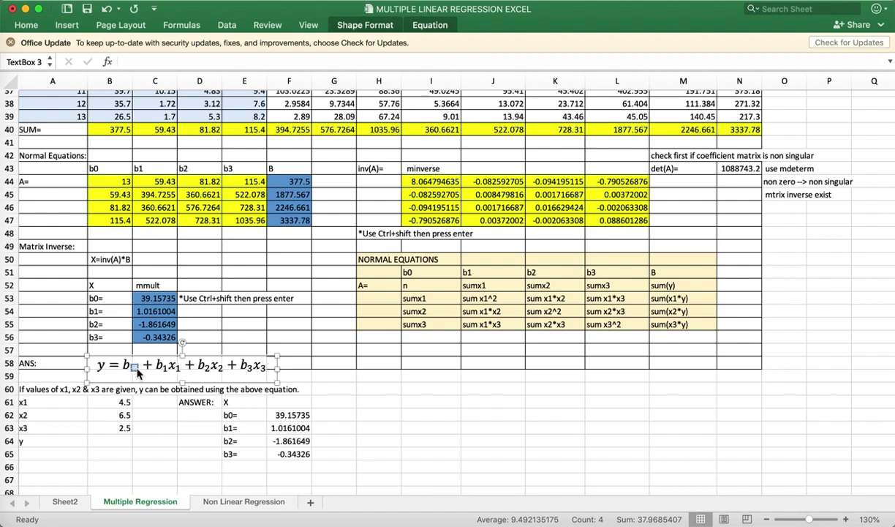
pyautogui.press('BackSpace')
pyautogui.write('39')
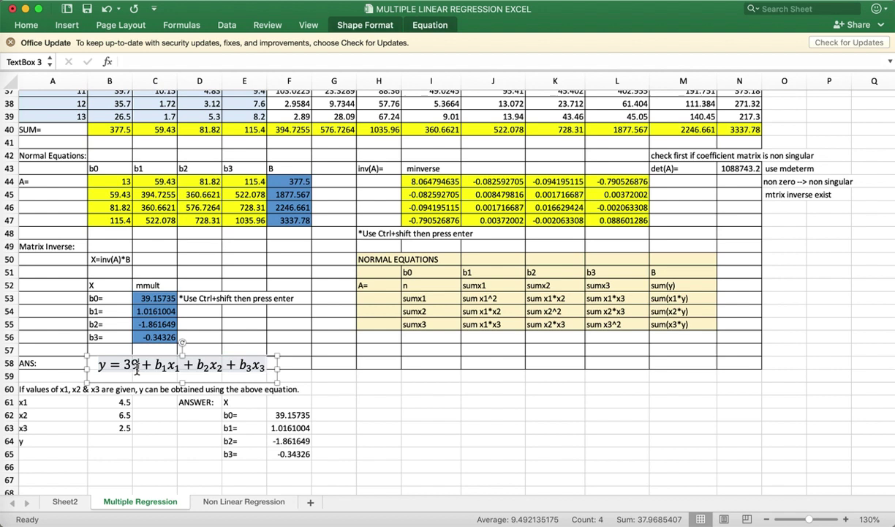
pyautogui.write('.16')
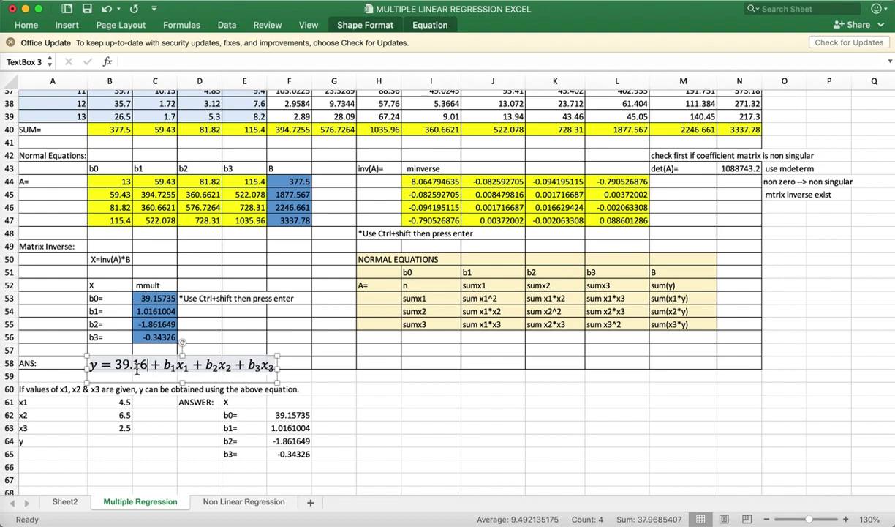
pyautogui.press('Right')
pyautogui.press('Right')
pyautogui.press('Right')
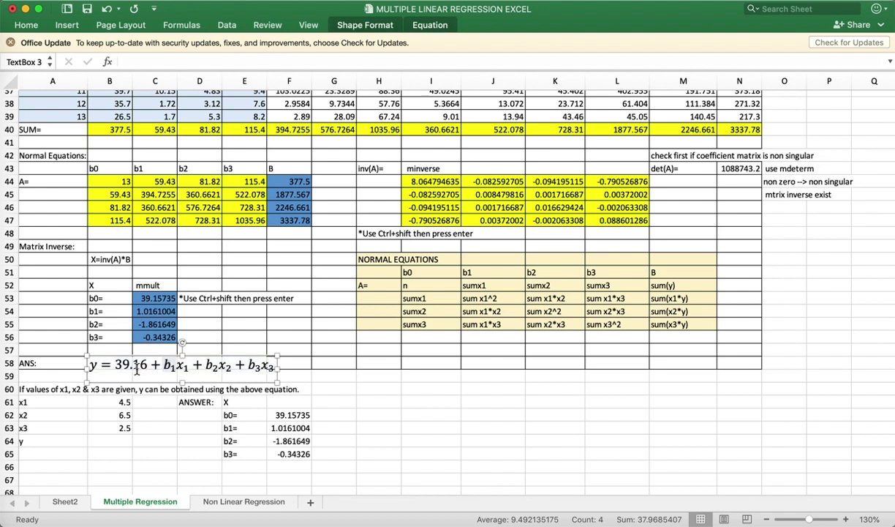
pyautogui.press('BackSpace')
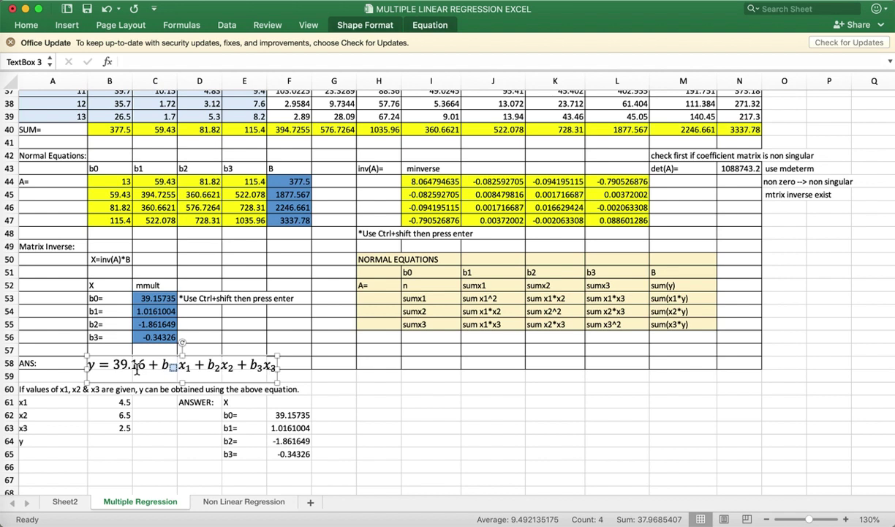
pyautogui.press('BackSpace')
pyautogui.press('BackSpace')
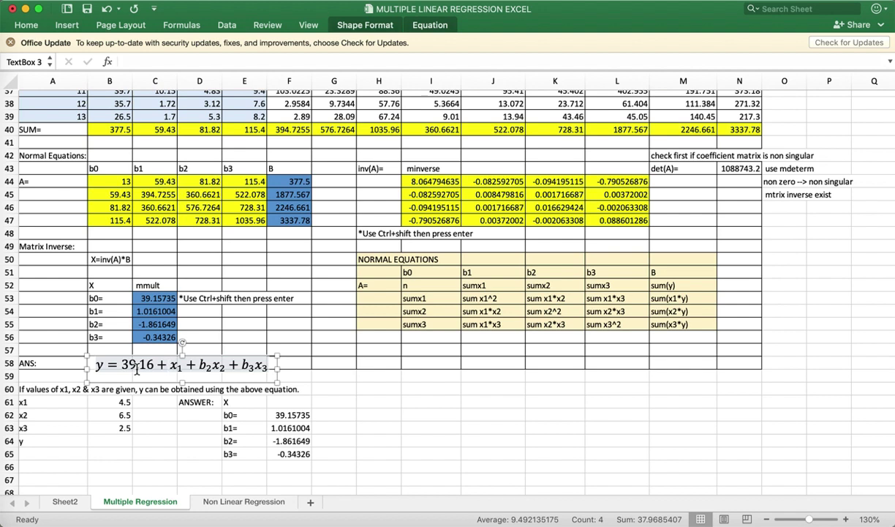
pyautogui.write('1.')
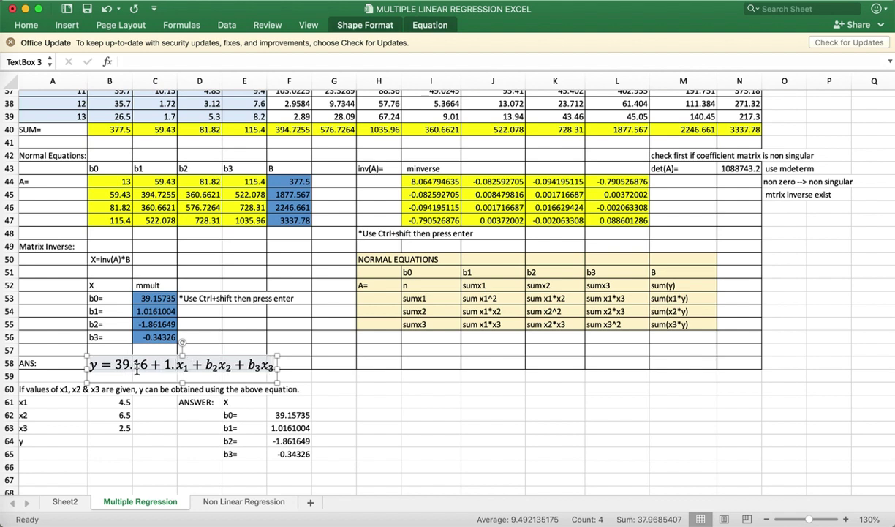
pyautogui.write('01')
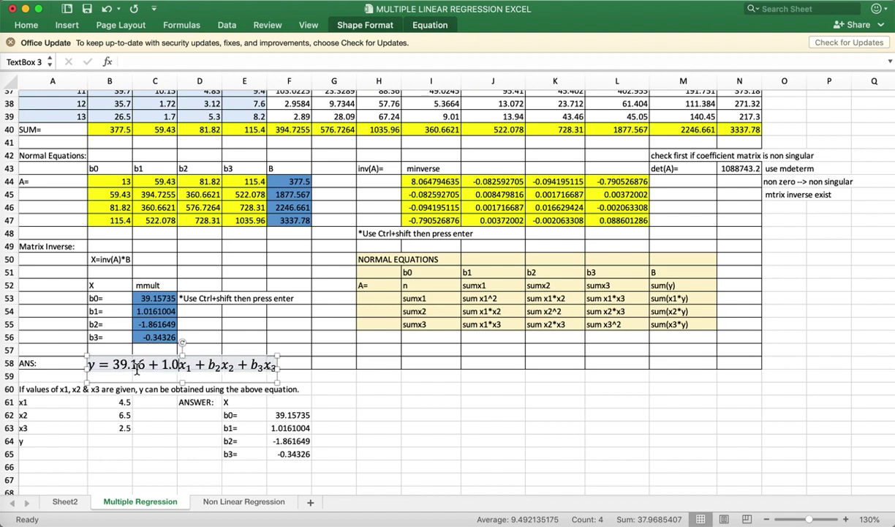
pyautogui.write('6')
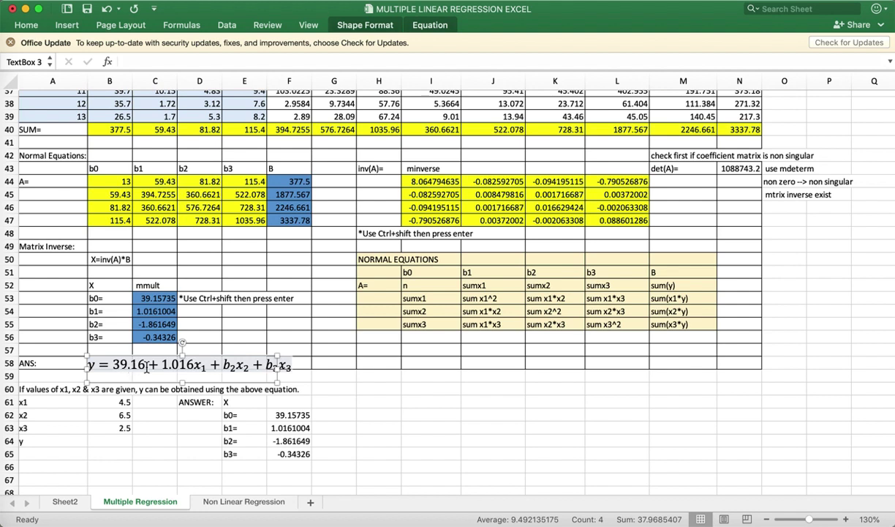
pyautogui.click(147, 367)
pyautogui.write('7')
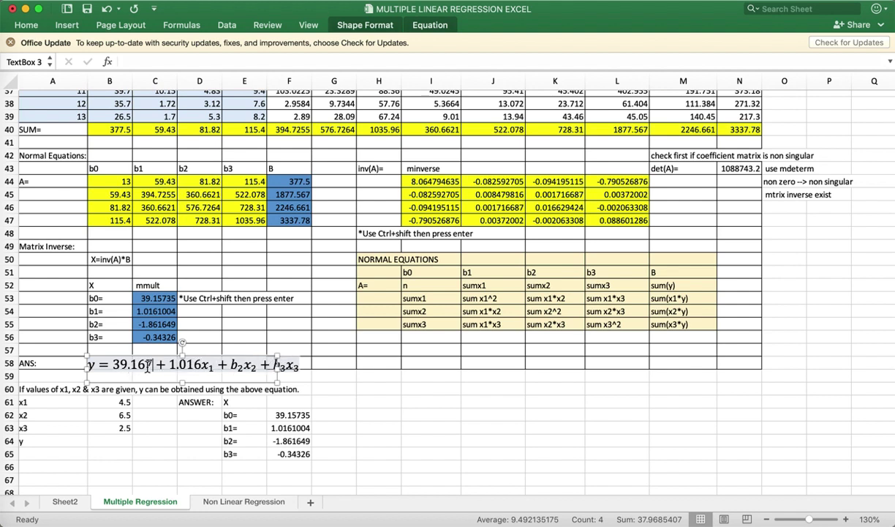
# Replace the b2 and b3 terms with −1.862 and −0.343
pyautogui.click(240, 365)
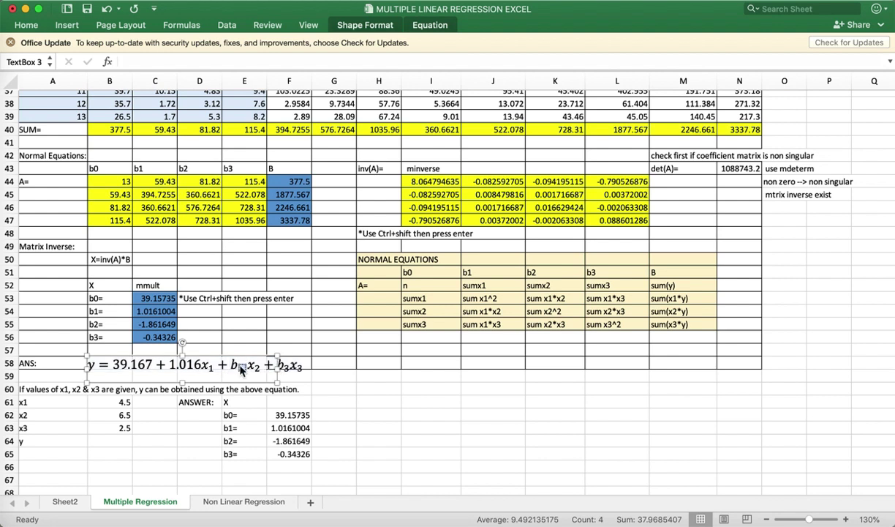
pyautogui.press('BackSpace')
pyautogui.press('BackSpace')
pyautogui.press('BackSpace')
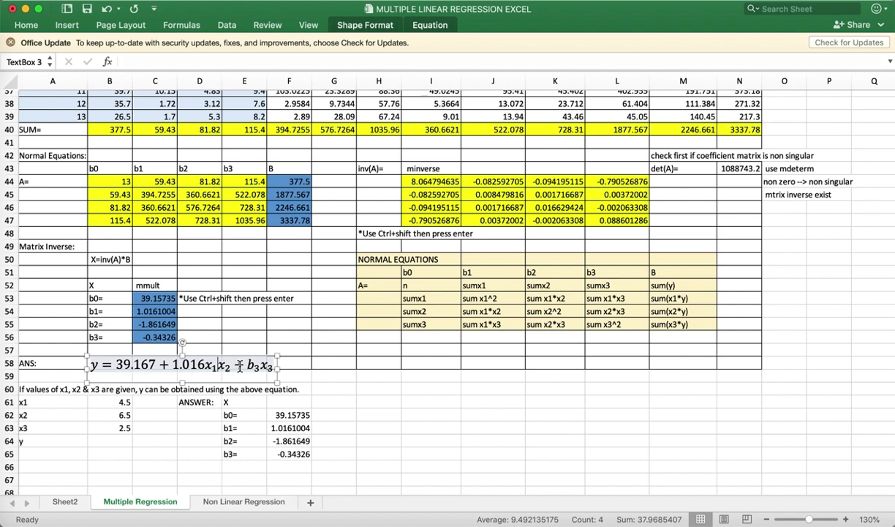
pyautogui.write('-')
pyautogui.write('1')
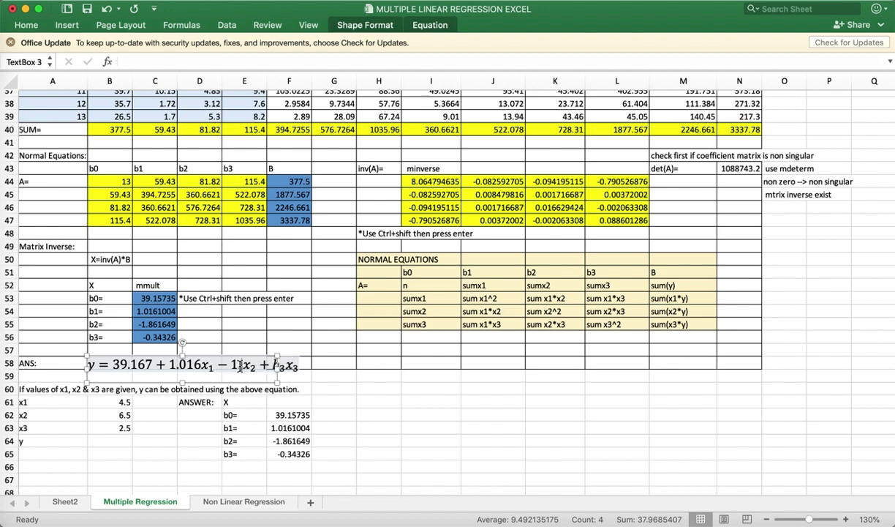
pyautogui.write('.86')
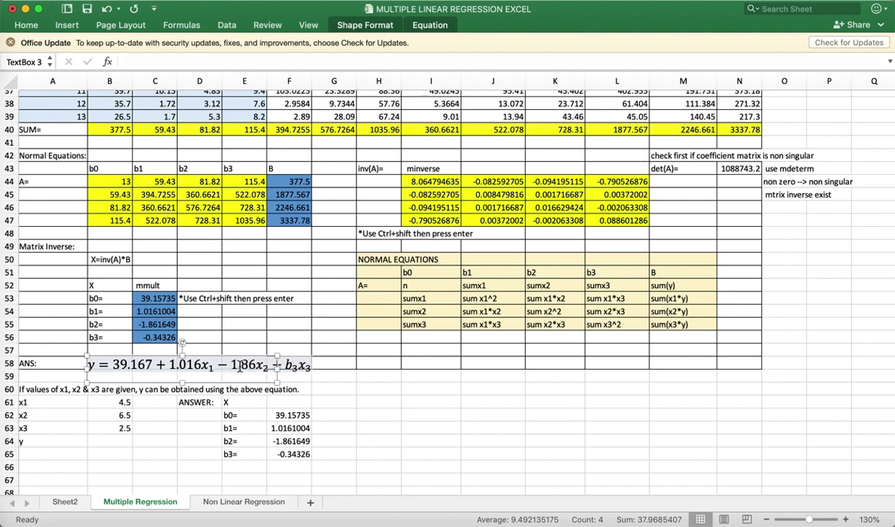
pyautogui.write('2')
pyautogui.press('Right')
pyautogui.press('Right')
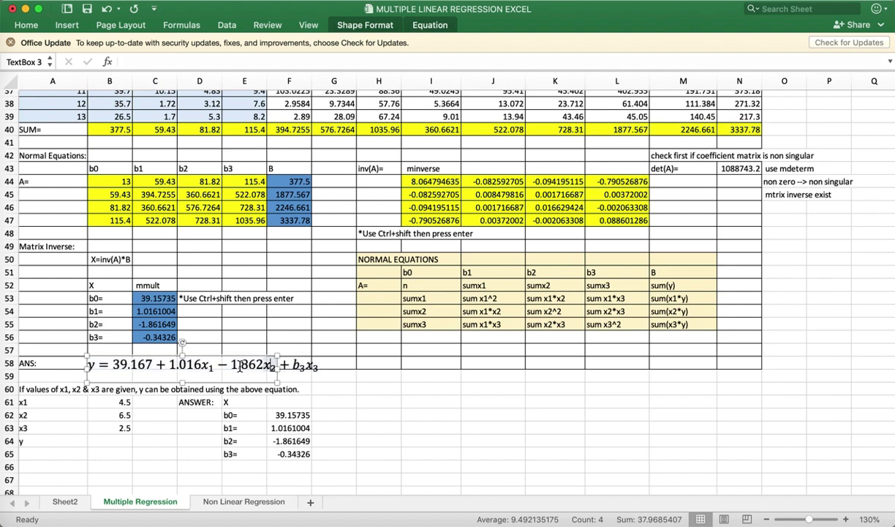
pyautogui.press('Right')
pyautogui.press('Right')
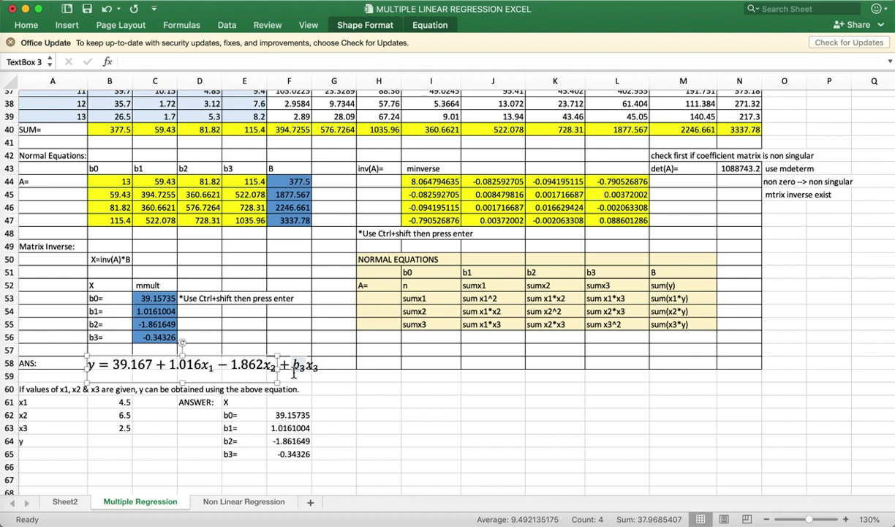
pyautogui.press('Delete')
pyautogui.press('Delete')
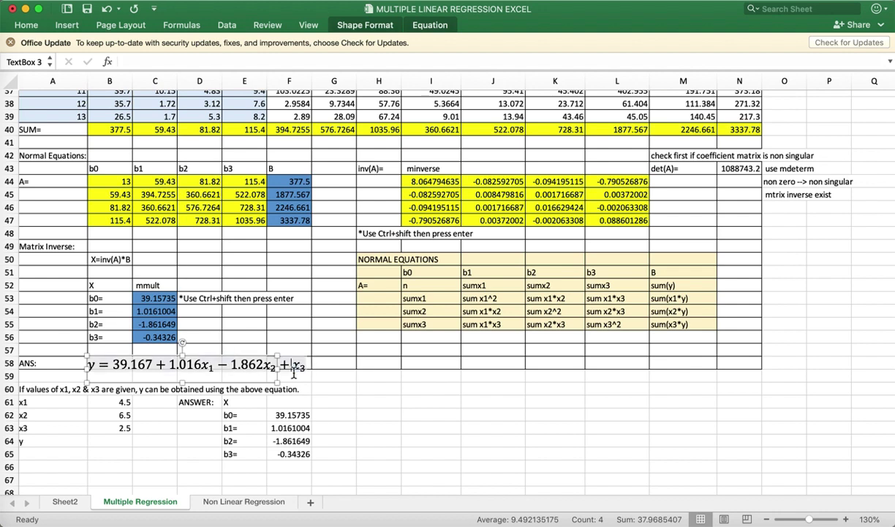
pyautogui.press('BackSpace')
pyautogui.write('-')
pyautogui.write('0.34')
pyautogui.write('3')
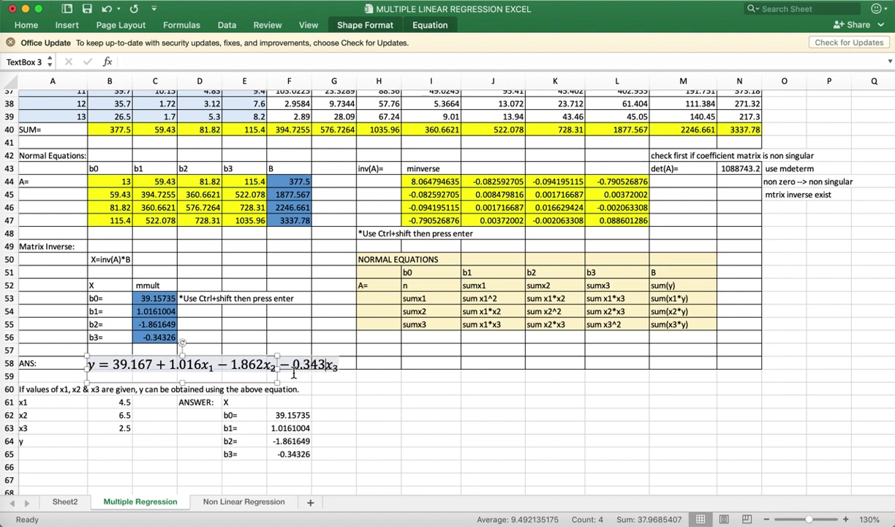
pyautogui.click(345, 395)
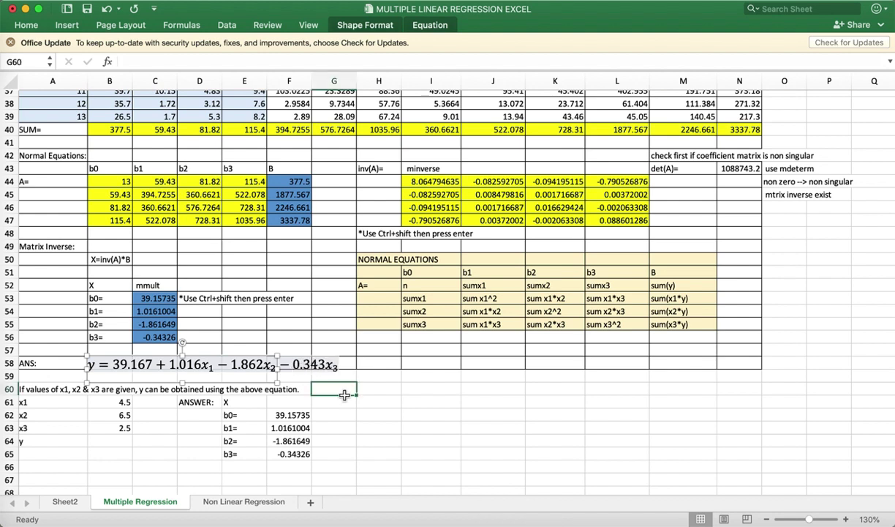
pyautogui.click(258, 371)
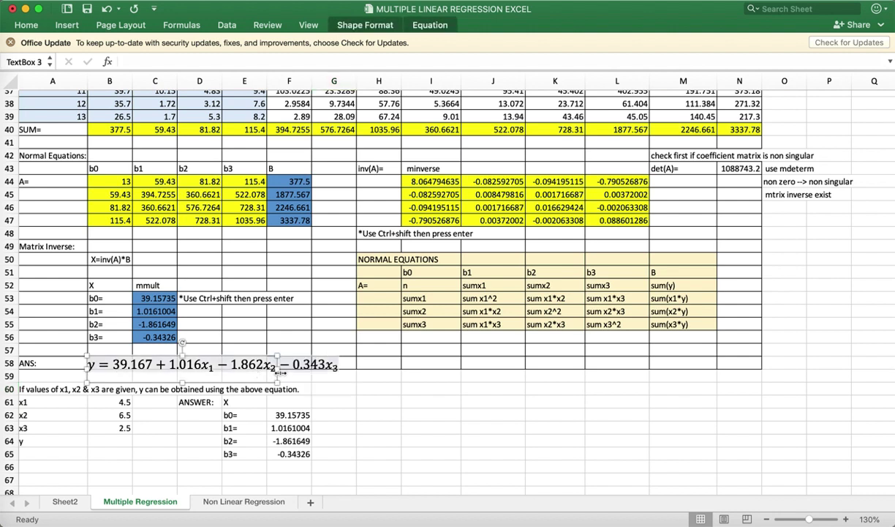
pyautogui.moveTo(280, 372); pyautogui.dragTo(366, 375)
pyautogui.click(375, 414)
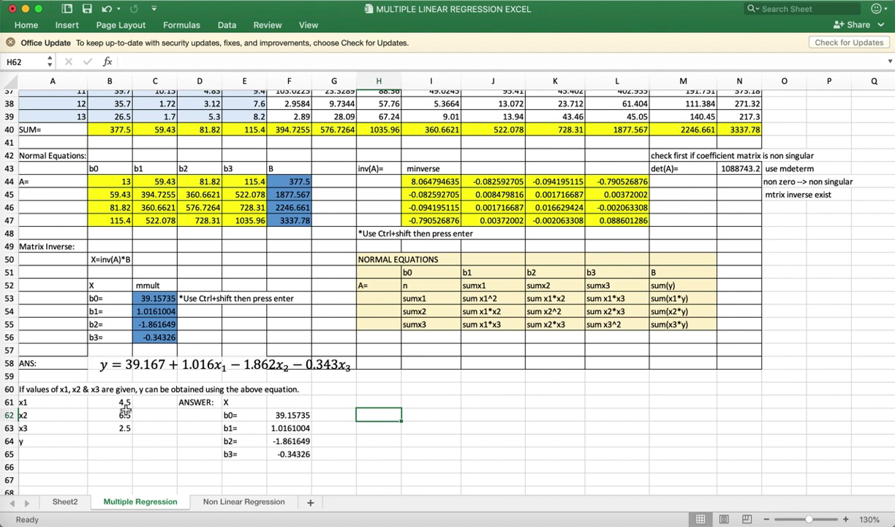
pyautogui.click(124, 404)
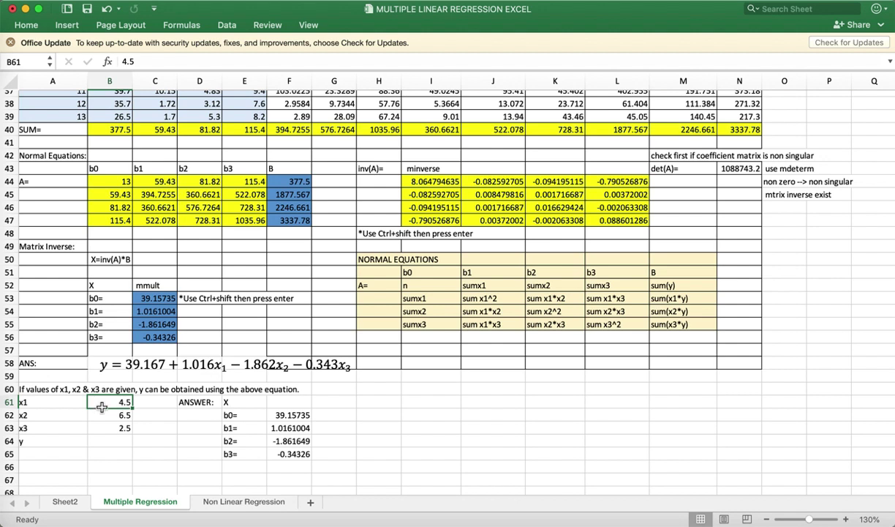
pyautogui.click(123, 417)
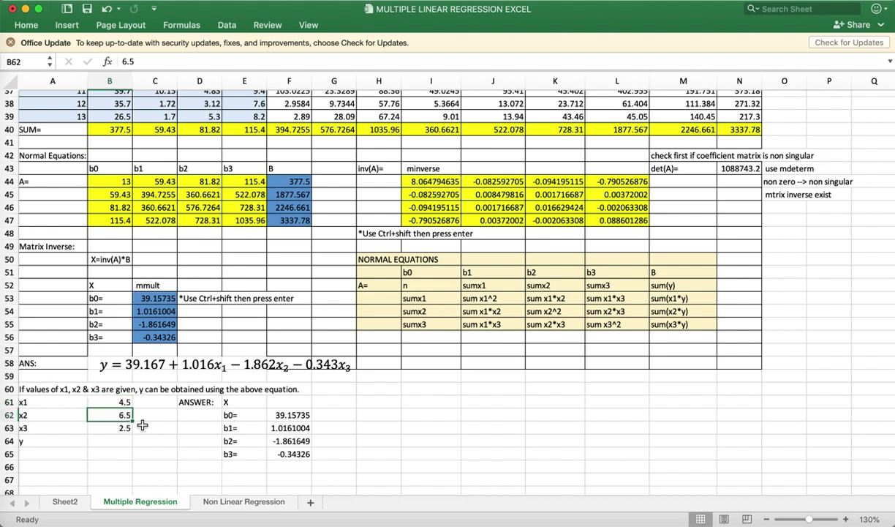
pyautogui.scroll(4, 195, 414)
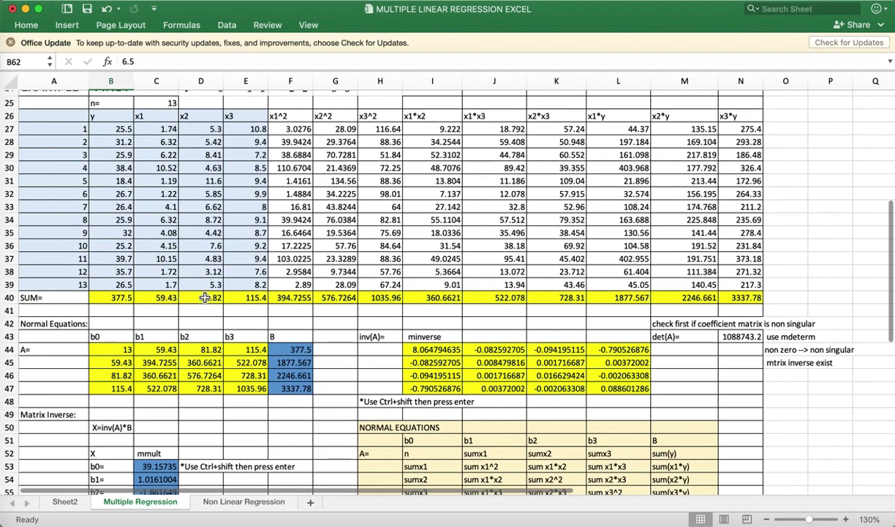
pyautogui.scroll(-3, 216, 354)
pyautogui.scroll(-5, 216, 354)
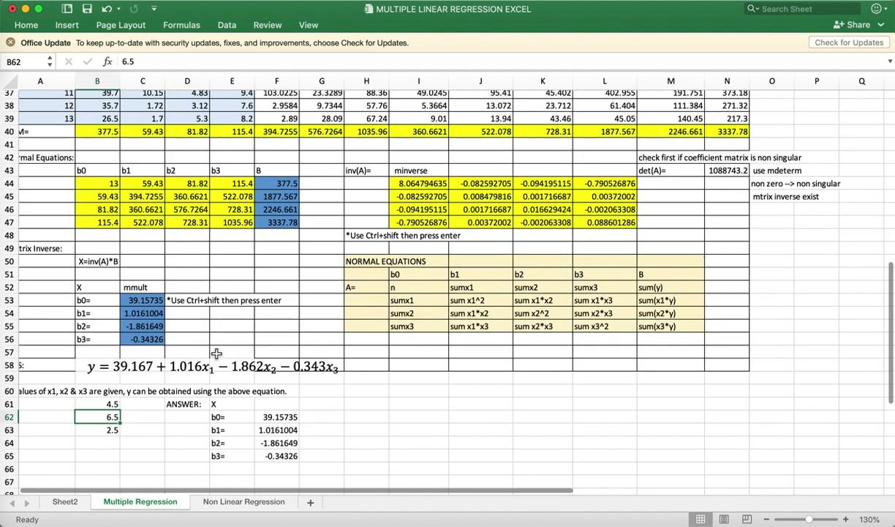
pyautogui.scroll(1, 122, 394)
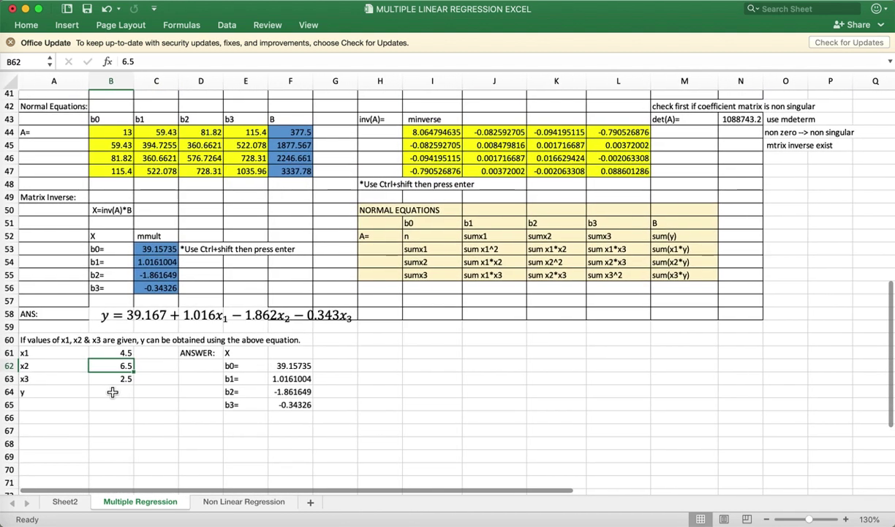
pyautogui.click(114, 388)
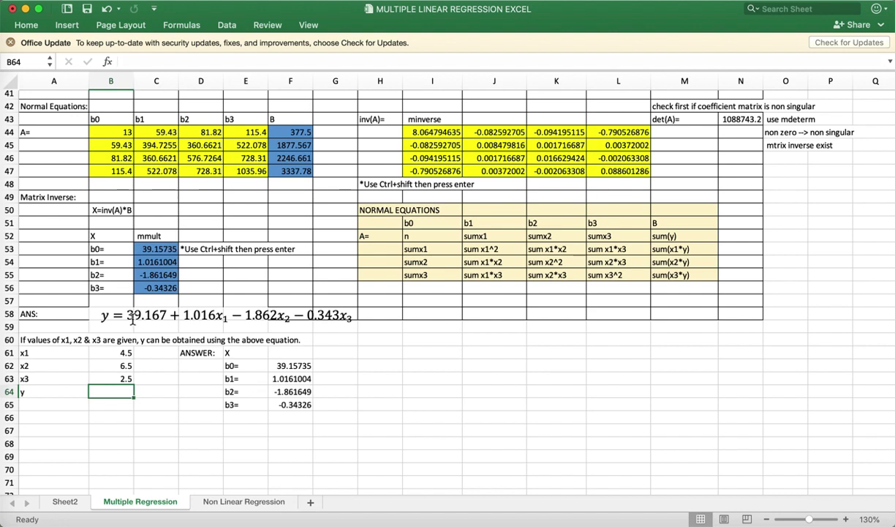
# Begin the predicted-y formula in B64 as =C53+C54*B61+C55*B62+
pyautogui.write('=')
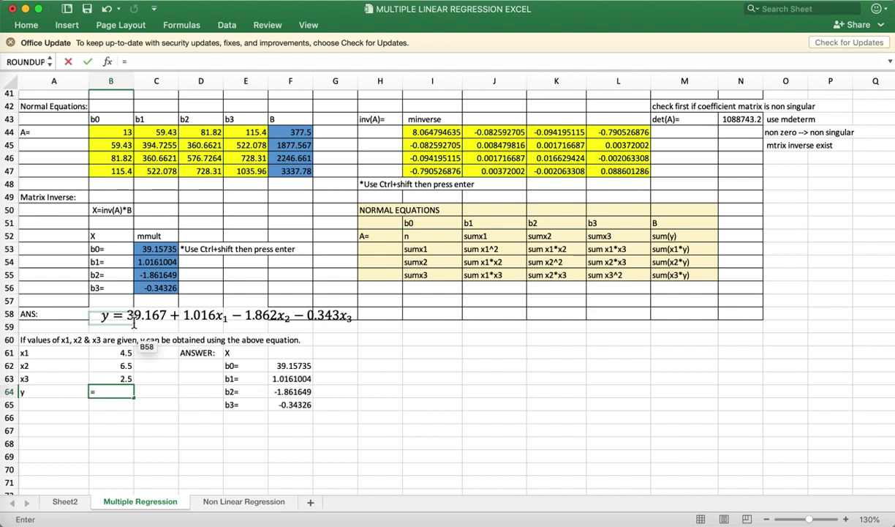
pyautogui.click(158, 251)
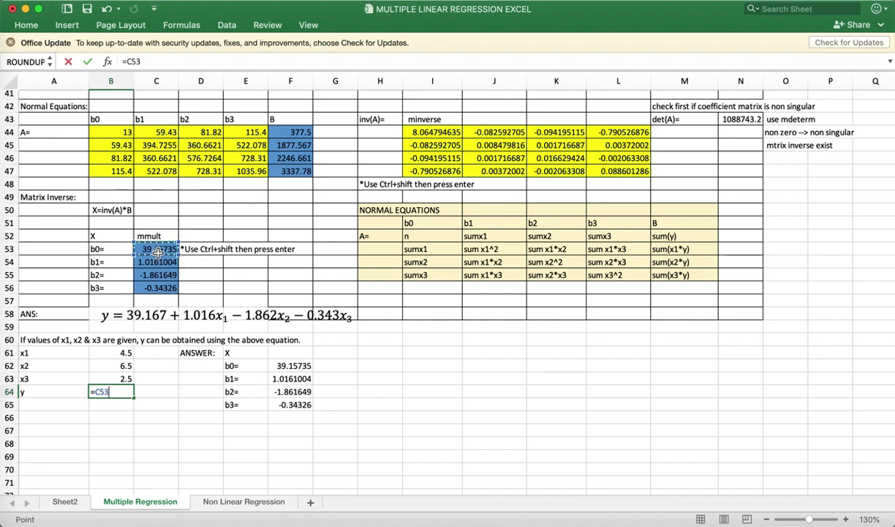
pyautogui.write('+')
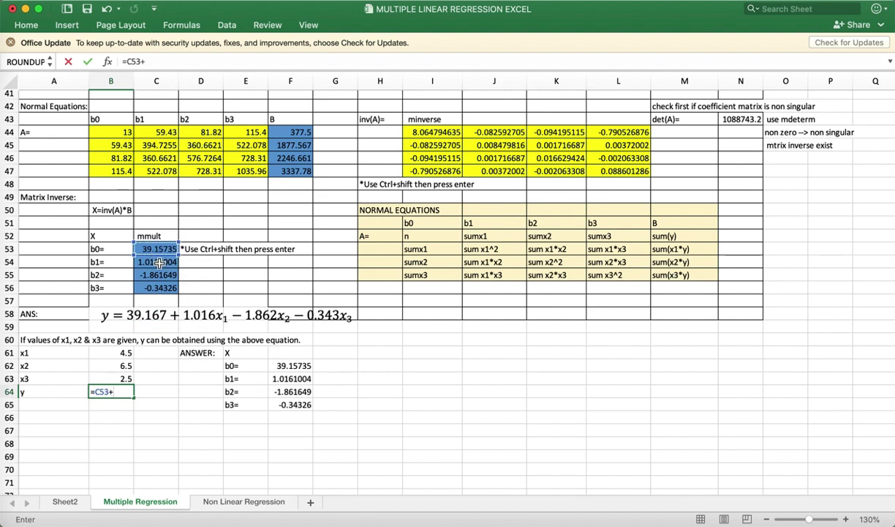
pyautogui.click(159, 262)
pyautogui.write('*')
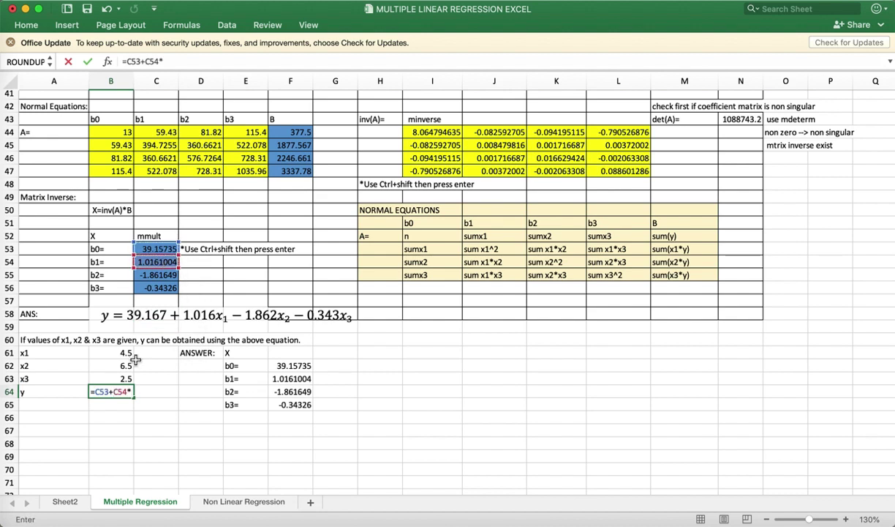
pyautogui.click(127, 354)
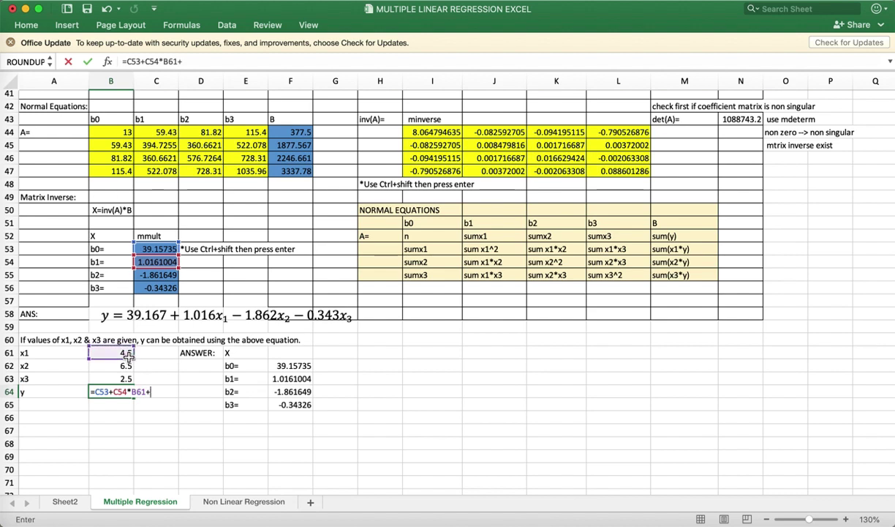
pyautogui.write('+')
pyautogui.click(165, 278)
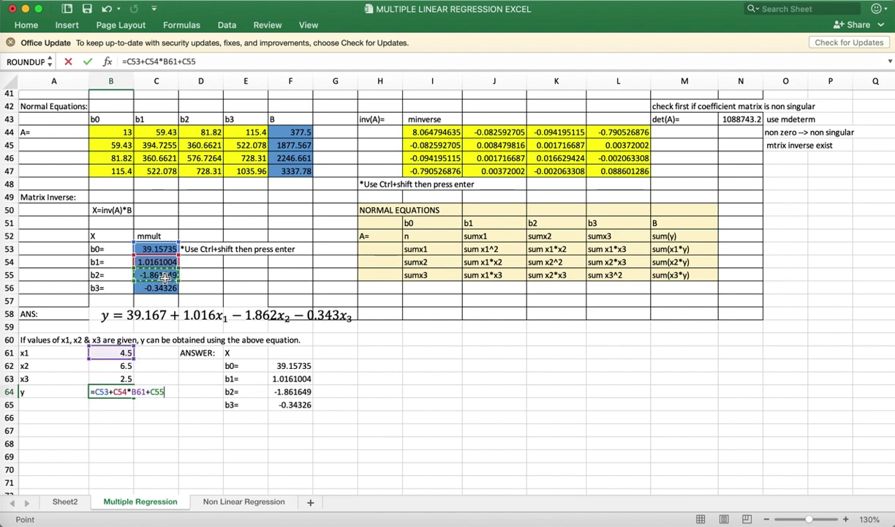
pyautogui.write('*')
pyautogui.click(128, 366)
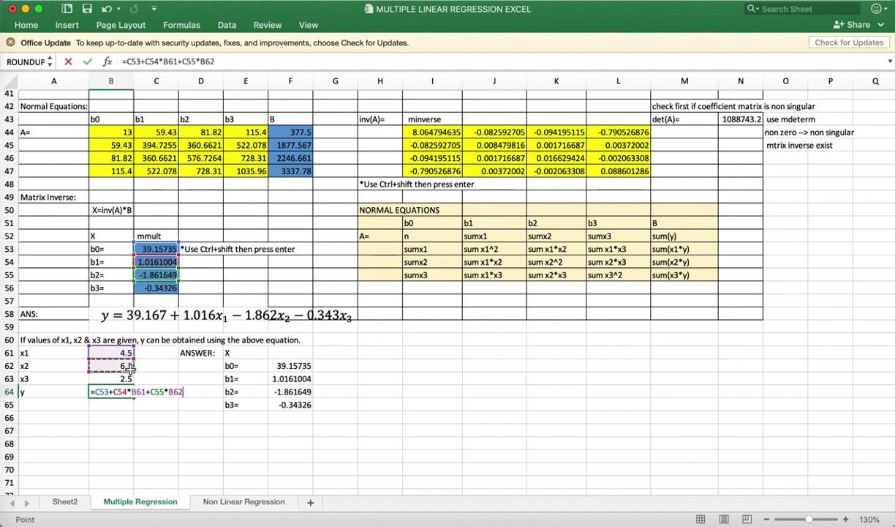
pyautogui.write('+')
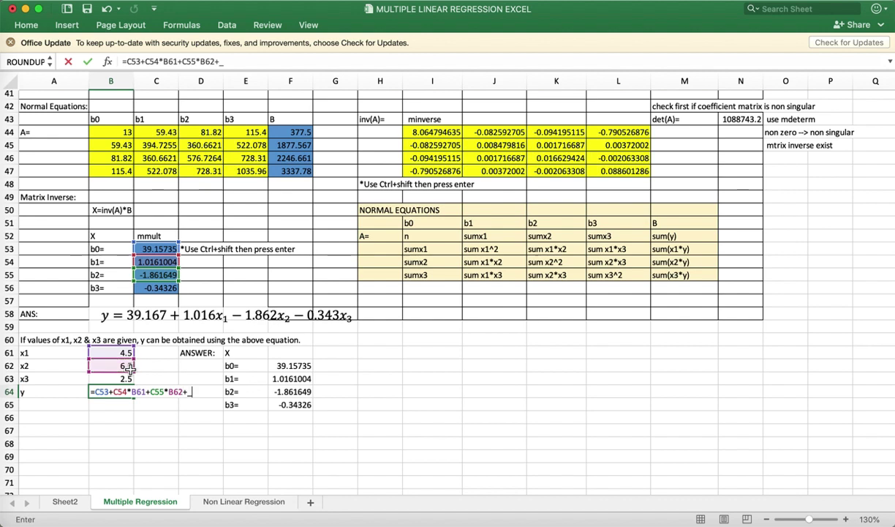
# Fix the #NAME? entry and complete the formula with C56*B63, giving 30.770931
pyautogui.click(162, 289)
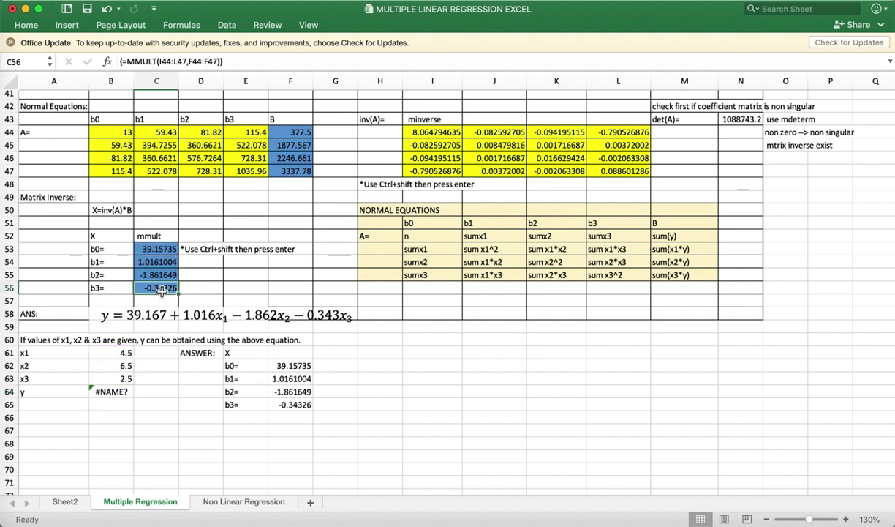
pyautogui.click(121, 390)
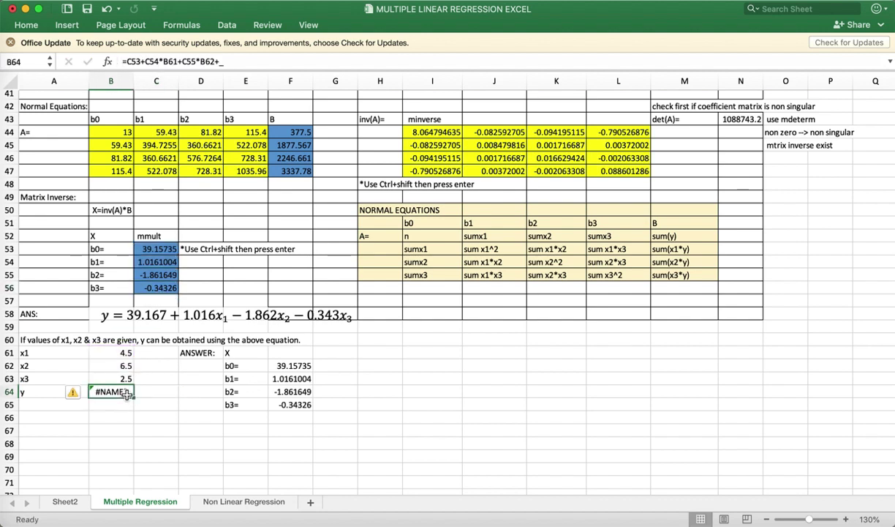
pyautogui.click(230, 63)
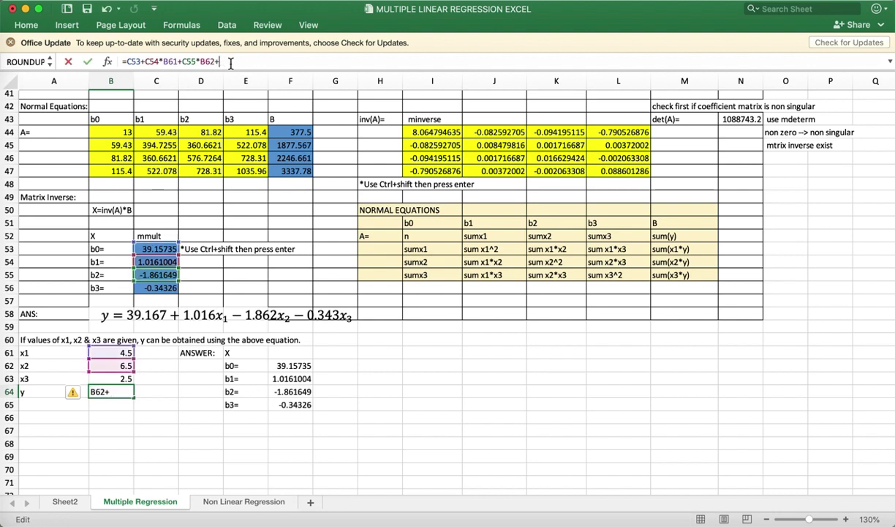
pyautogui.click(169, 289)
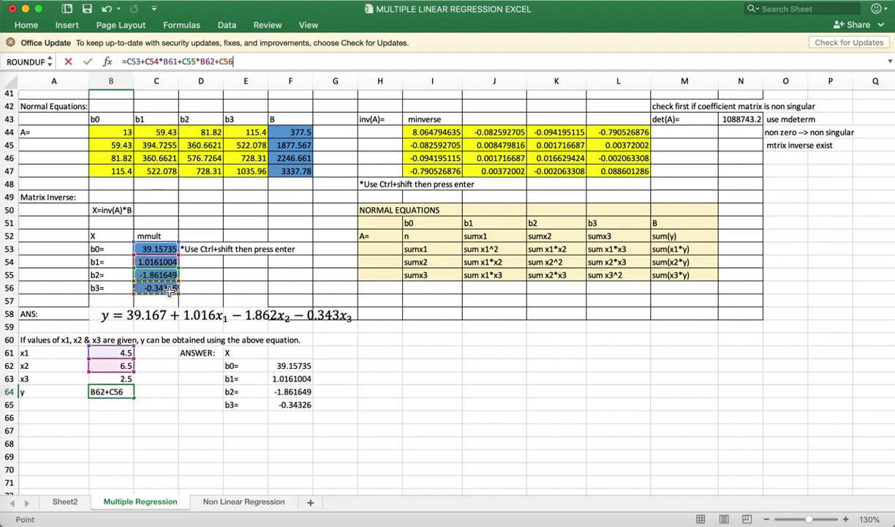
pyautogui.write('*')
pyautogui.click(128, 379)
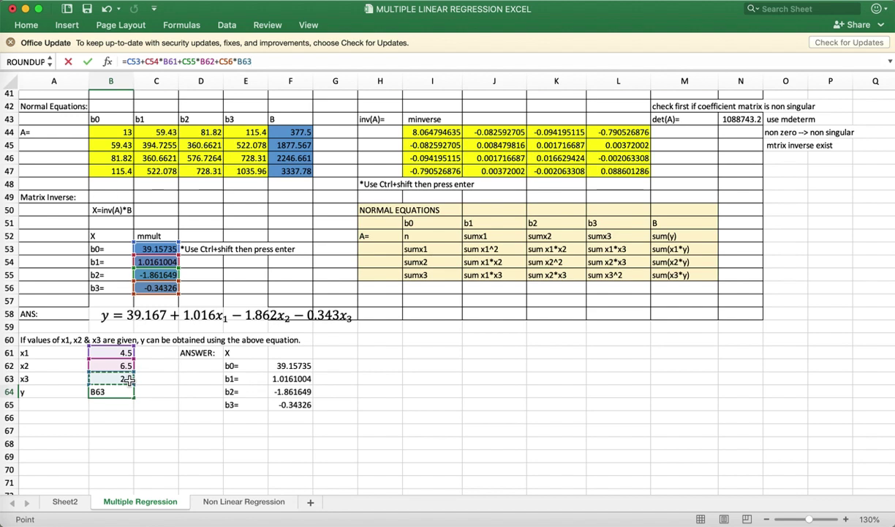
pyautogui.press('Return')
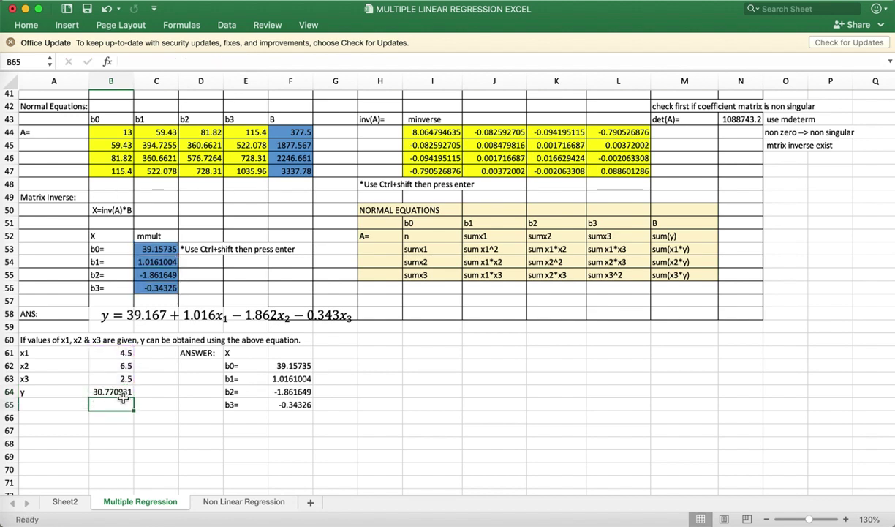
pyautogui.click(120, 394)
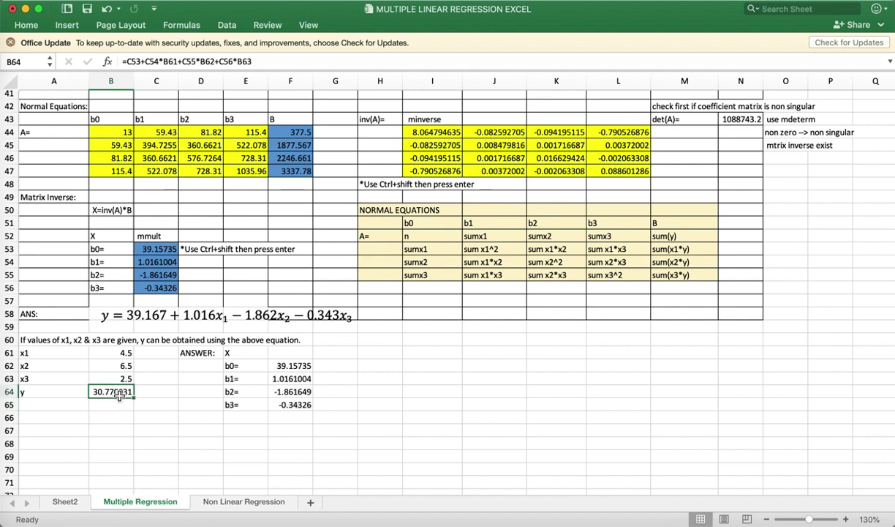
pyautogui.scroll(5, 119, 395)
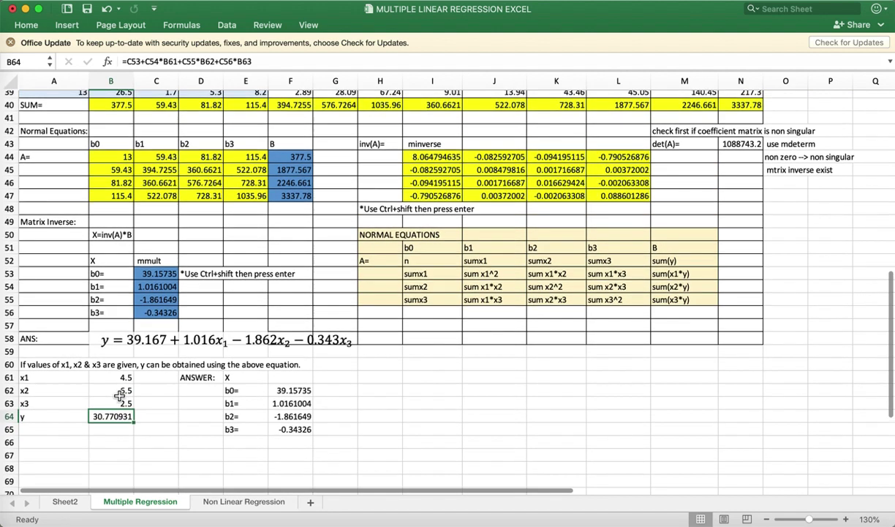
pyautogui.scroll(-6, 119, 396)
pyautogui.scroll(-1, 119, 395)
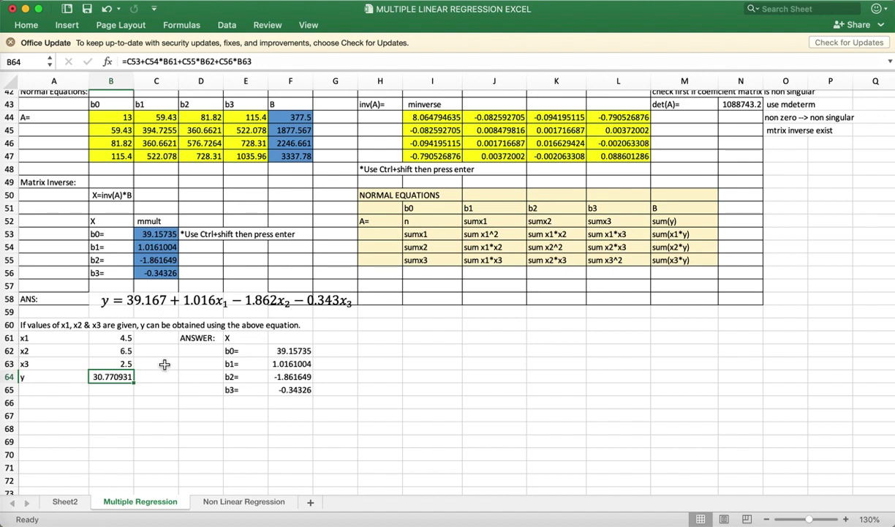
pyautogui.scroll(5, 164, 364)
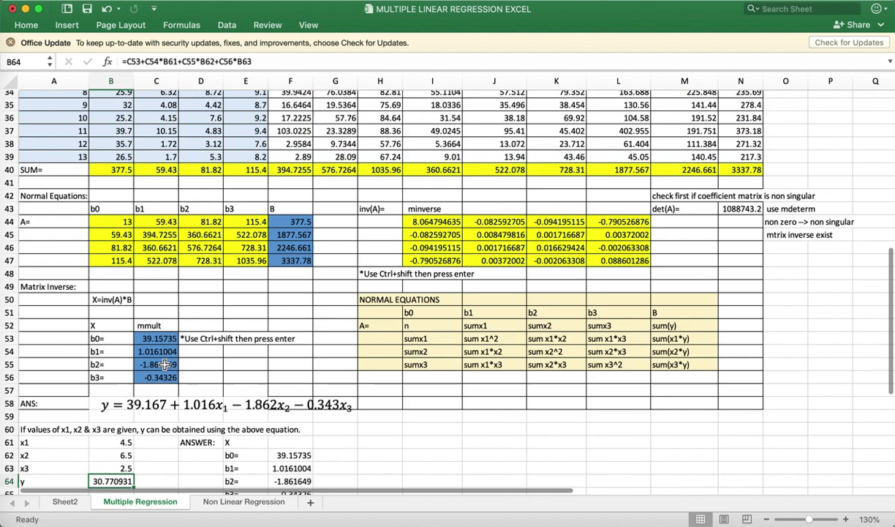
pyautogui.scroll(3, 165, 365)
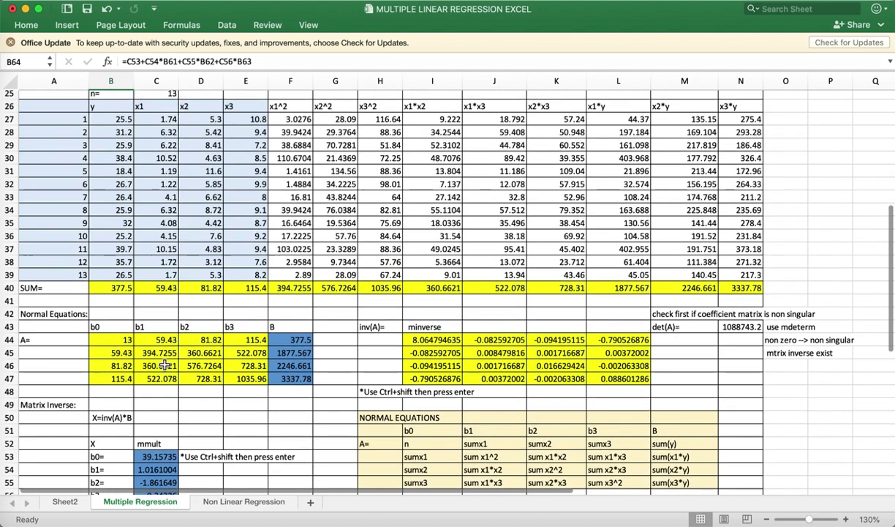
pyautogui.scroll(-6, 164, 365)
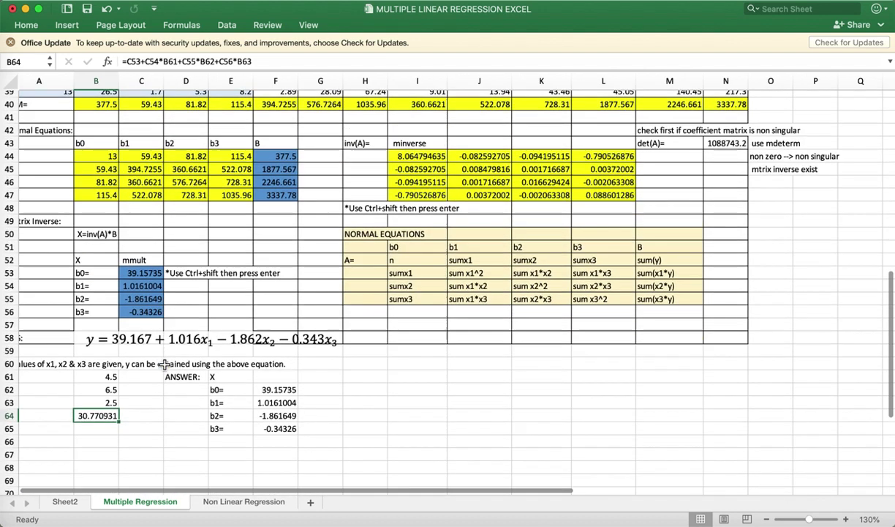